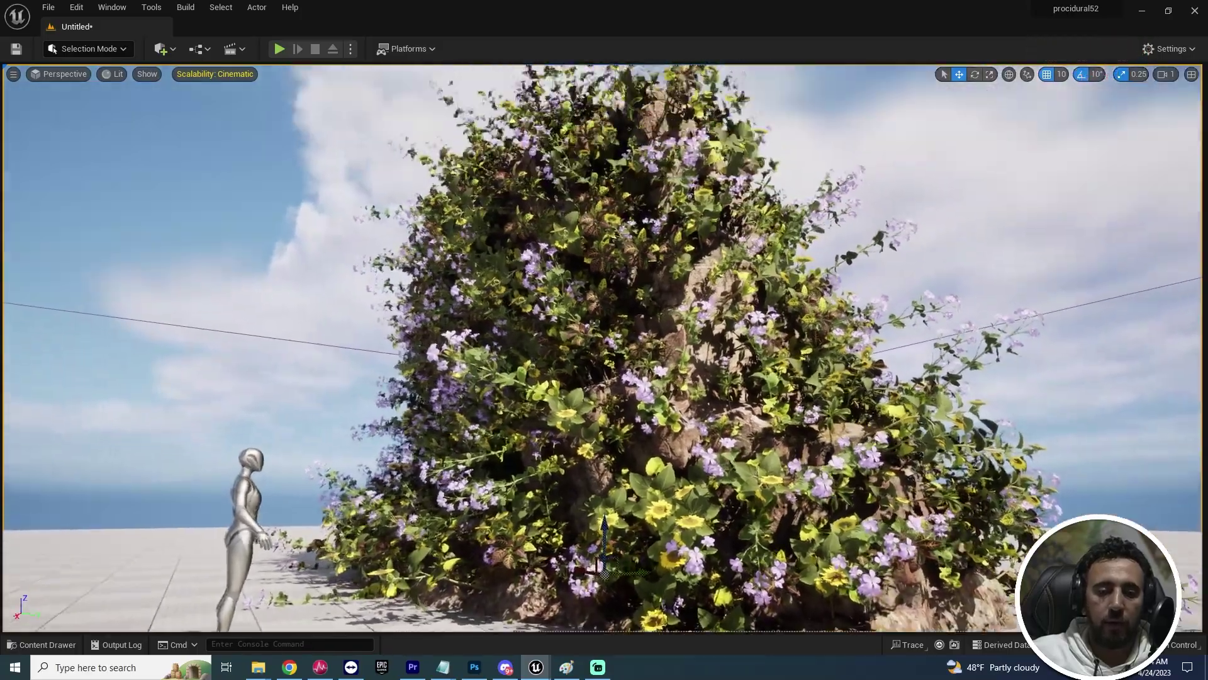
Step: Move the rock cliff mesh out of the flowering foliage that covers it, onto the empty floor beside it
{"action": "right_click_drag", "start_coordinate": [604, 352], "coordinate": [635, 441]}
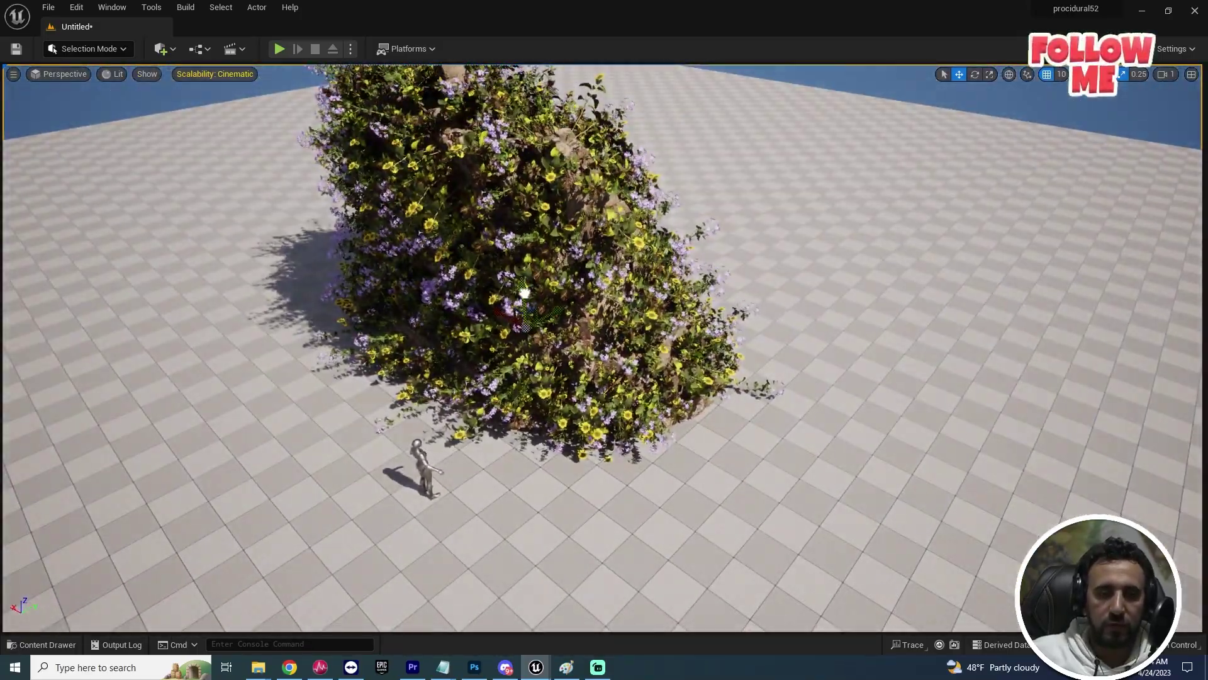
{"action": "left_click", "coordinate": [524, 293]}
{"action": "left_click_drag", "start_coordinate": [553, 312], "coordinate": [749, 246]}
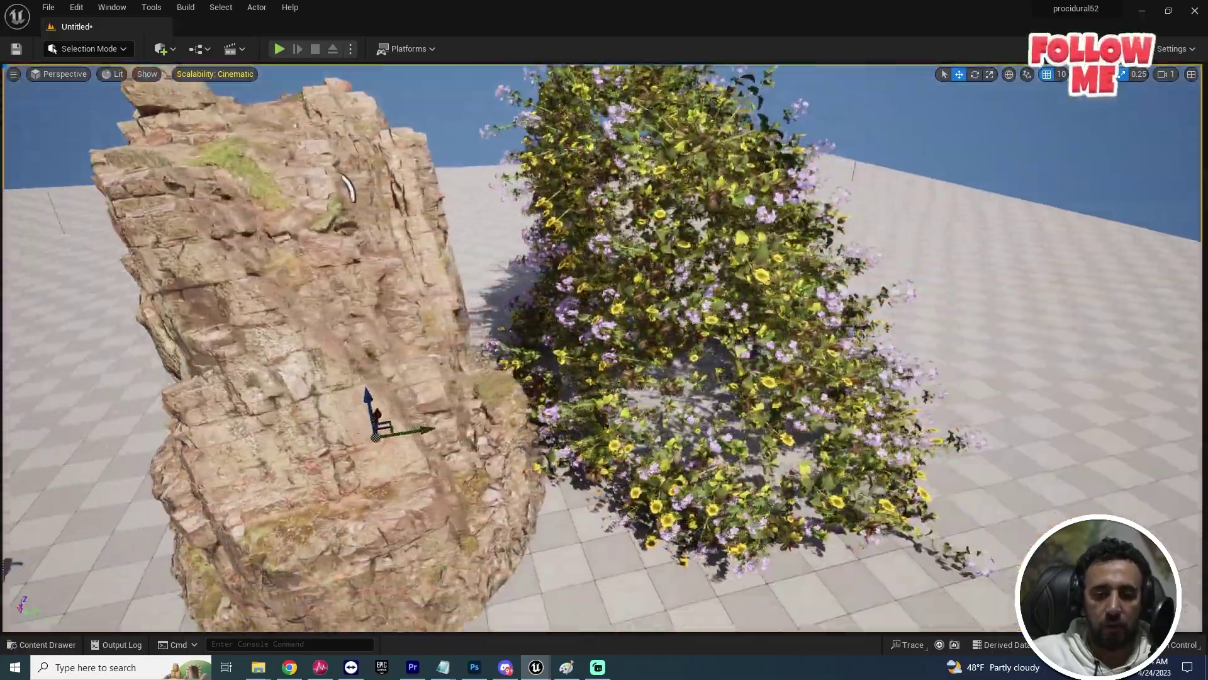
{"action": "right_click_drag", "start_coordinate": [604, 339], "coordinate": [709, 209]}
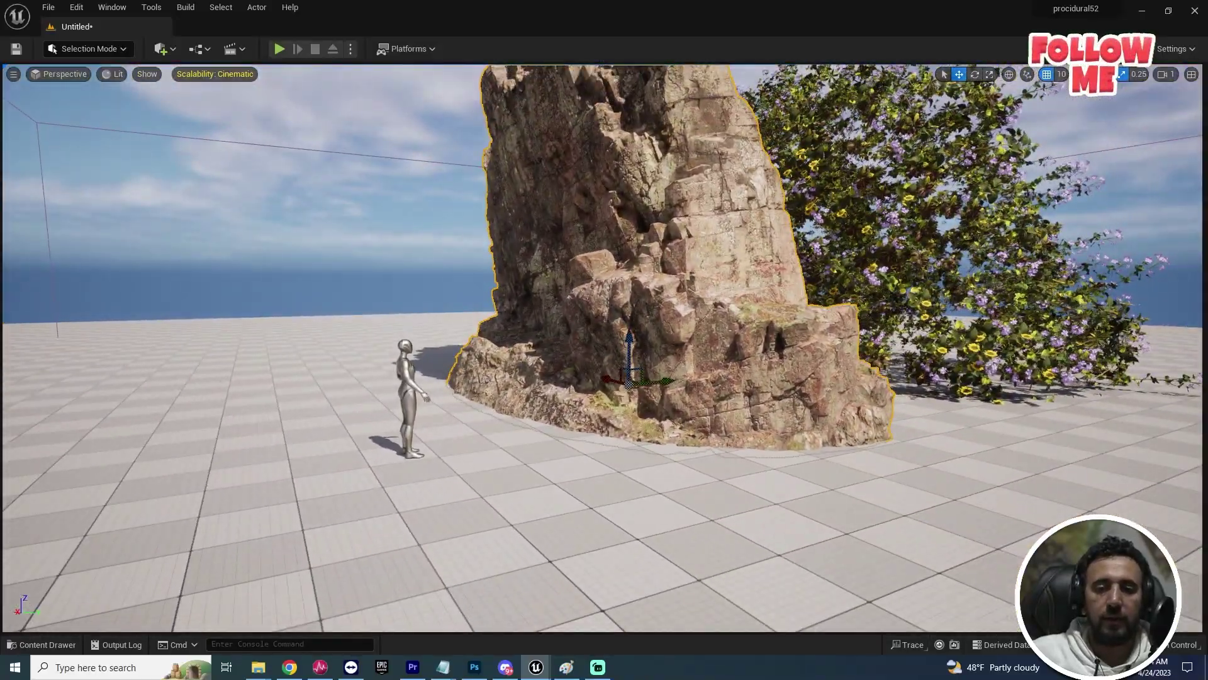
Step: Set the voxel size of the MeshToPoints node in the pcg_test_tree graph to 25
{"action": "key", "text": "ctrl+space"}
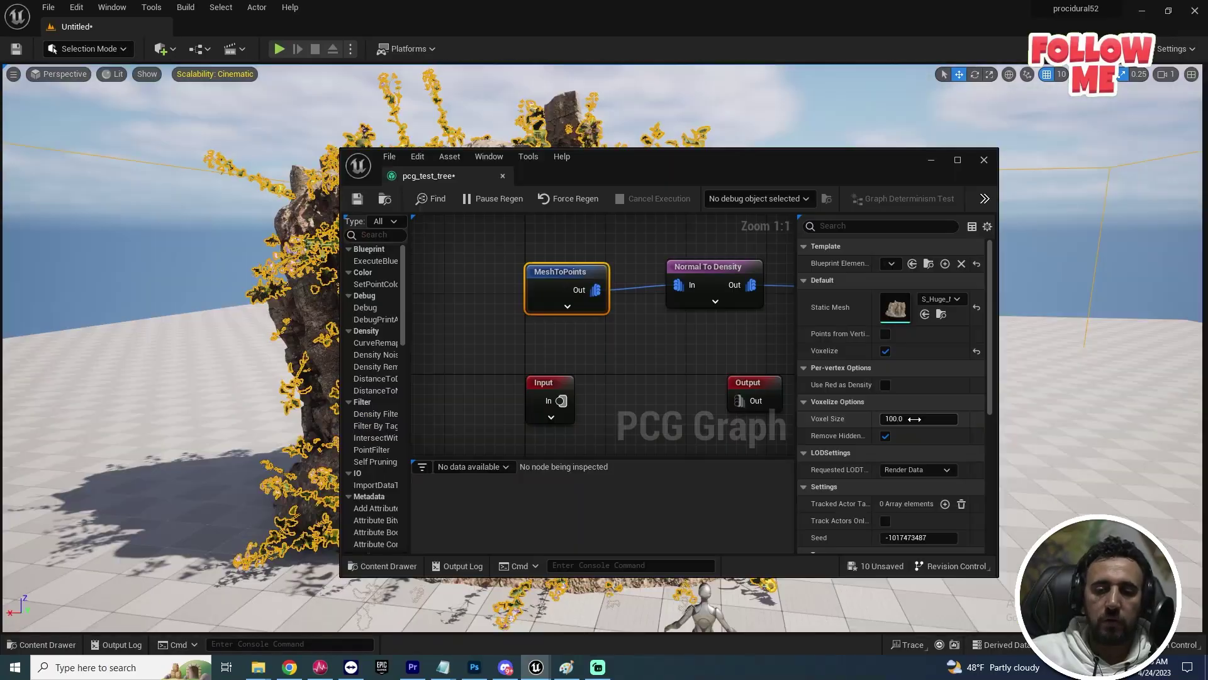
{"action": "left_click", "coordinate": [924, 419]}
{"action": "type", "text": "25"}
{"action": "key", "text": "Return"}
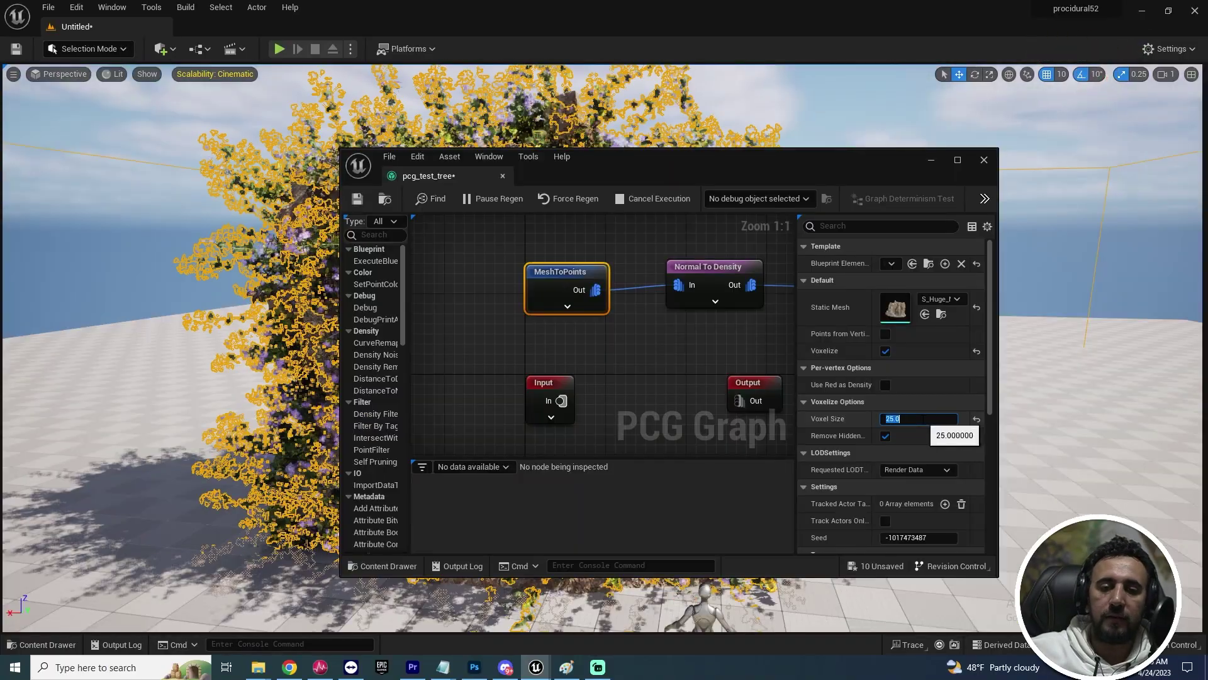
Step: Select the StaticMeshSpawner node in the PCG graph and examine the foliage scattered over the cliff
{"action": "left_click", "coordinate": [659, 252]}
{"action": "left_click_drag", "start_coordinate": [753, 173], "coordinate": [309, 217]}
{"action": "right_click_drag", "start_coordinate": [273, 378], "coordinate": [73, 372]}
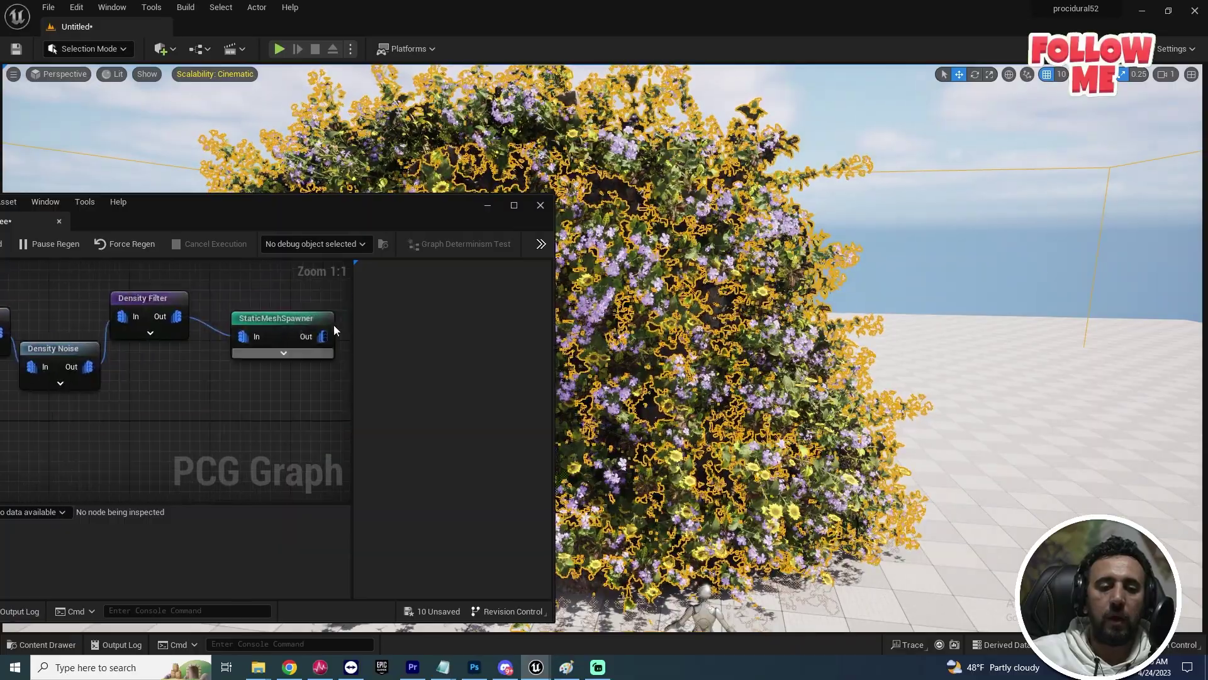
{"action": "left_click", "coordinate": [289, 321]}
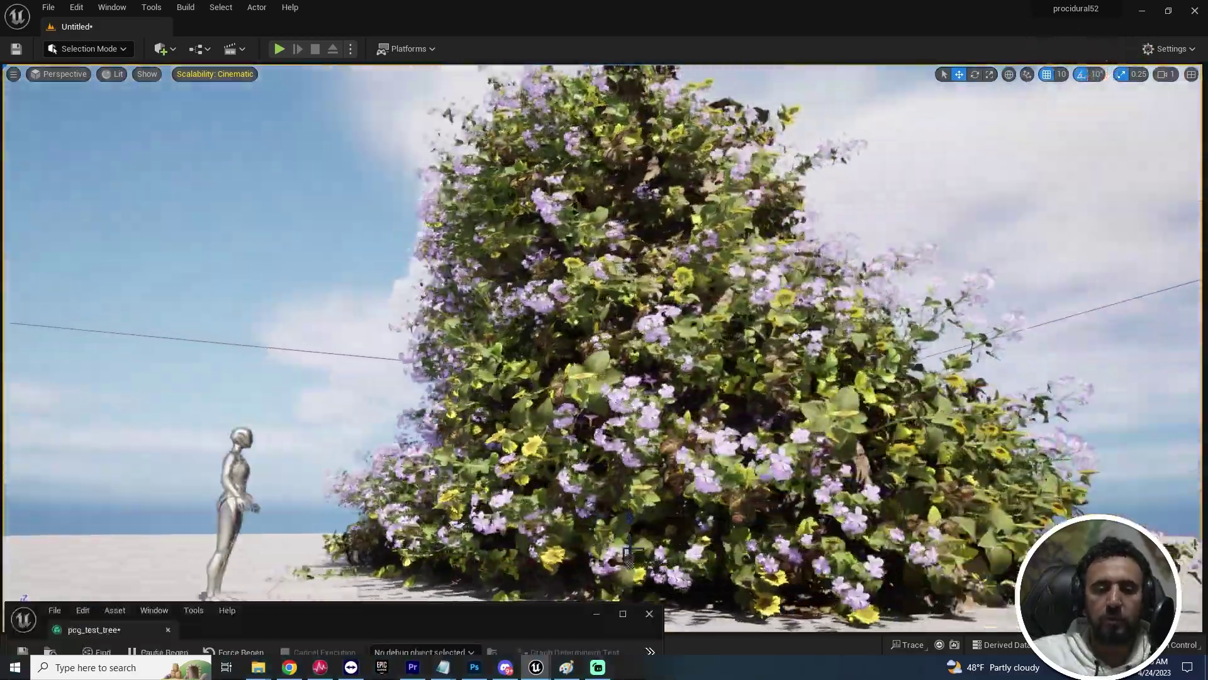
{"action": "right_click_drag", "start_coordinate": [605, 346], "coordinate": [648, 310]}
{"action": "key", "text": "s"}
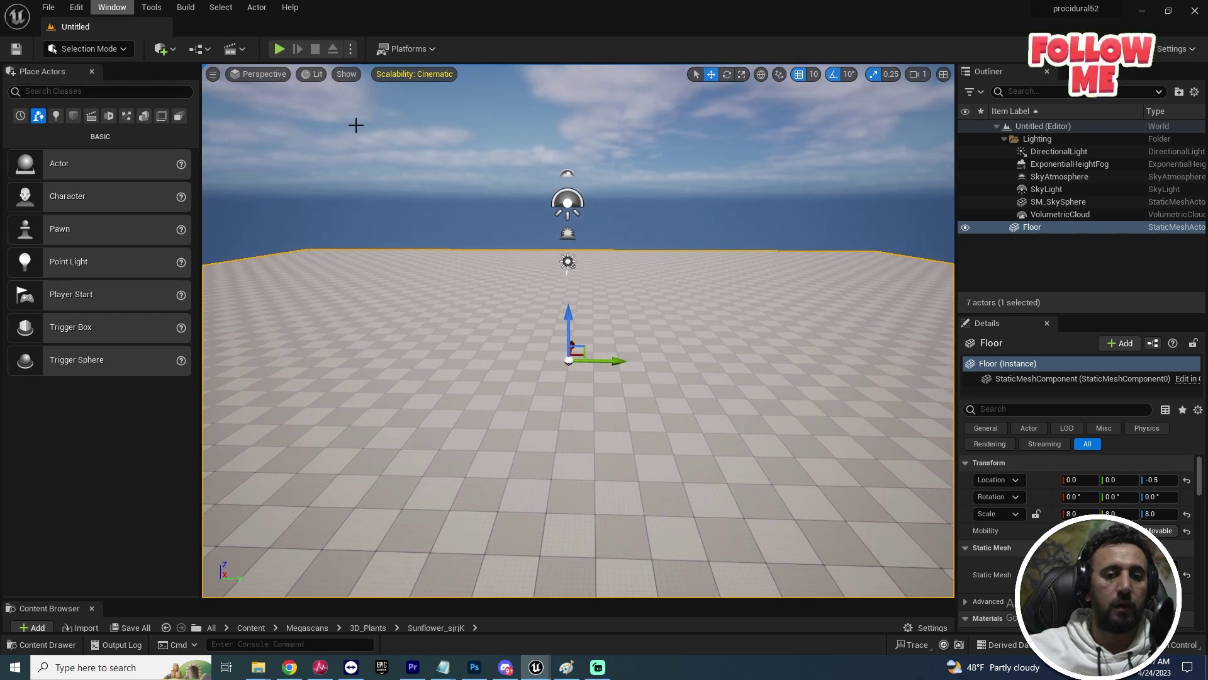
Step: Create a new level from a template without saving the current untitled level
{"action": "right_click_drag", "start_coordinate": [525, 273], "coordinate": [456, 315]}
{"action": "left_click", "coordinate": [359, 201]}
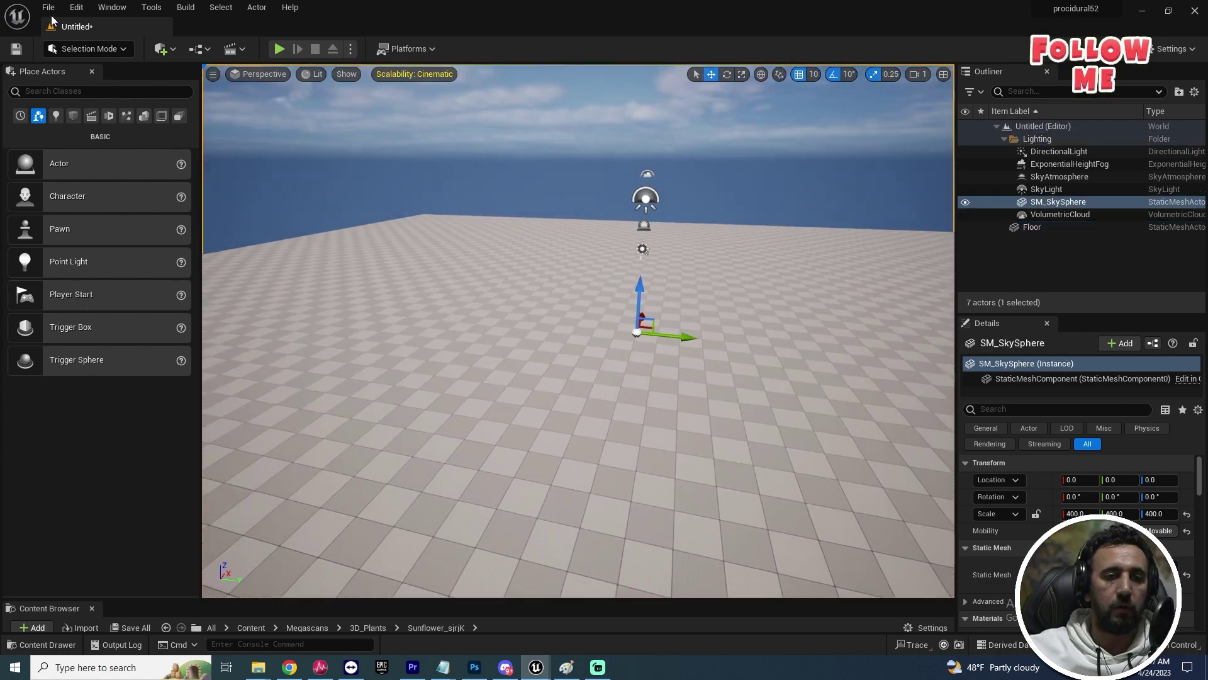
{"action": "left_click", "coordinate": [49, 8]}
{"action": "left_click", "coordinate": [69, 39]}
{"action": "double_click", "coordinate": [612, 243]}
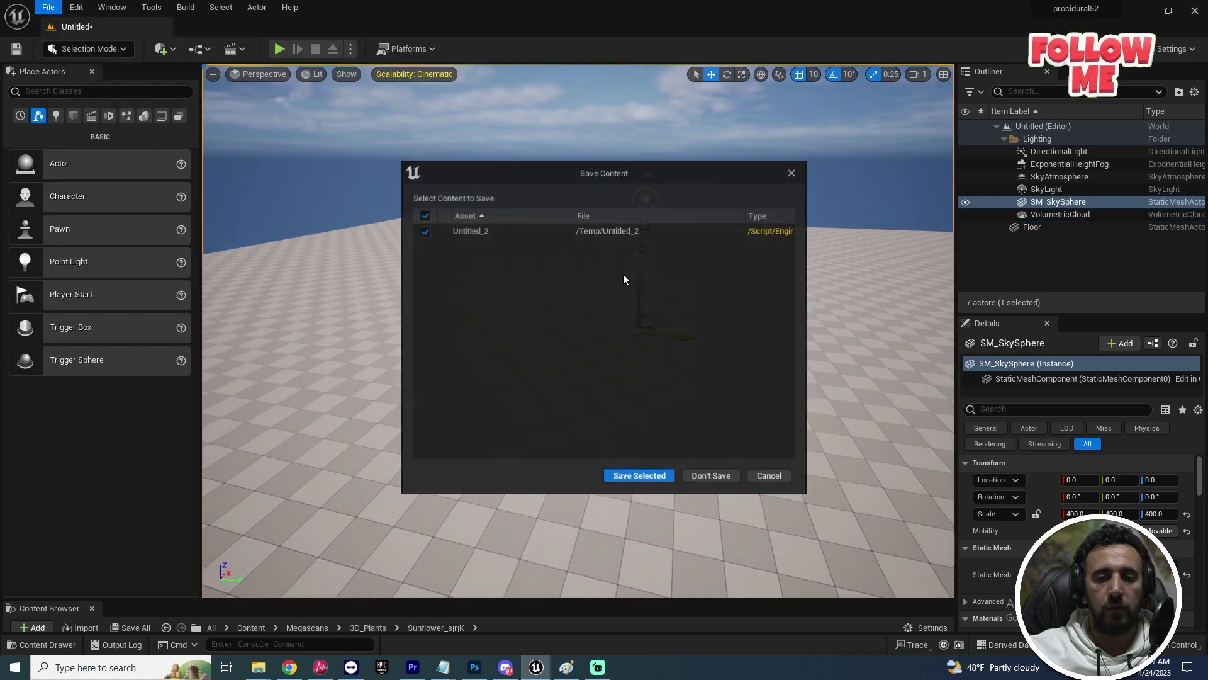
{"action": "left_click", "coordinate": [711, 475]}
{"action": "mouse_move", "coordinate": [763, 295]}
{"action": "right_mouse_down"}
{"action": "mouse_move", "coordinate": [688, 208]}
{"action": "mouse_move", "coordinate": [759, 362]}
{"action": "mouse_move", "coordinate": [763, 296]}
{"action": "right_mouse_up"}
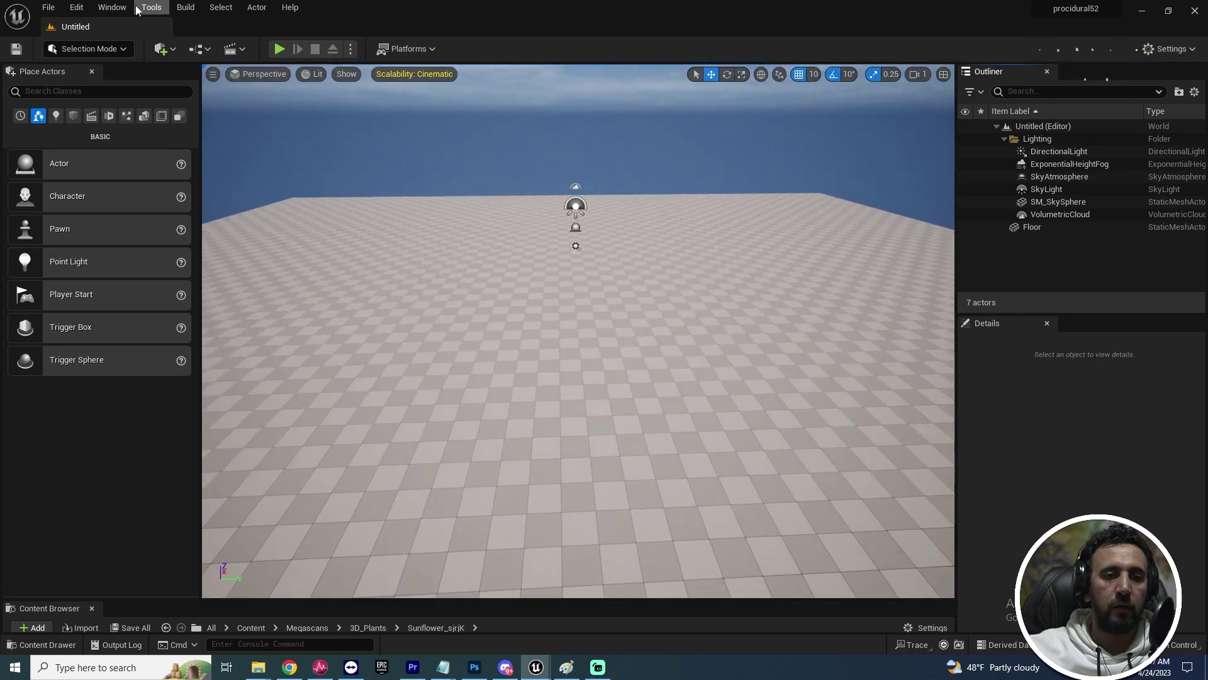
Step: Search the plugins for "procedur" to check the Procedural Content Generation Framework, and close the plugin list
{"action": "left_click", "coordinate": [96, 6]}
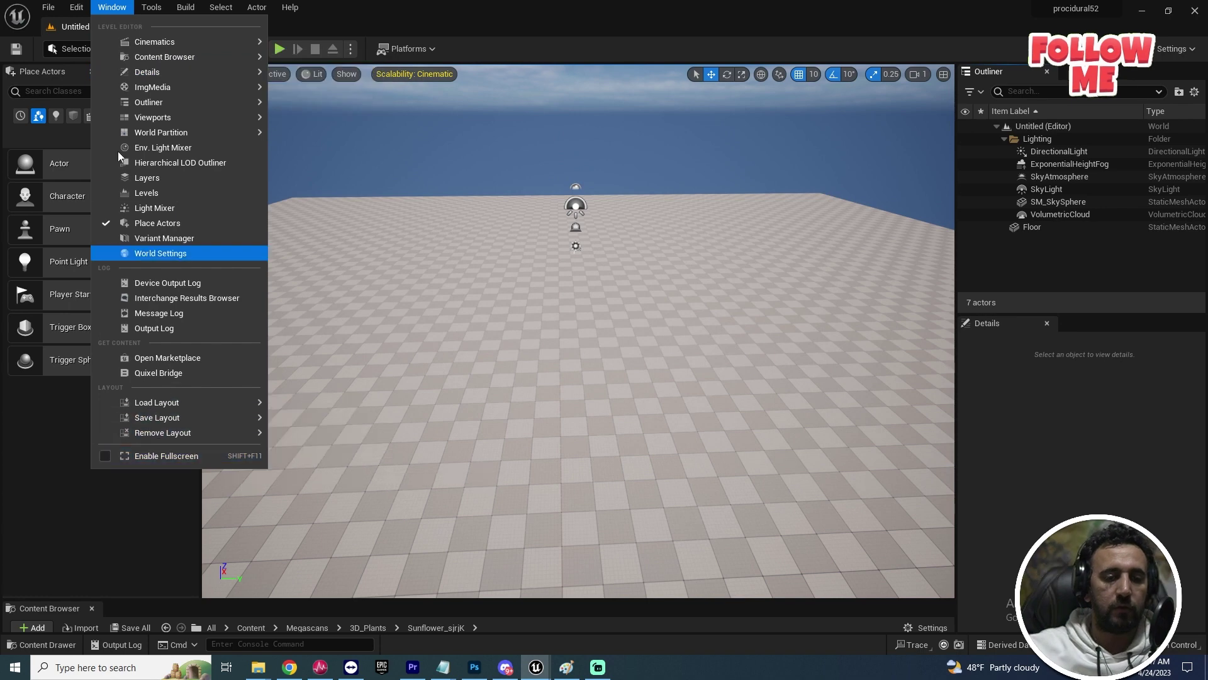
{"action": "mouse_move", "coordinate": [90, 5]}
{"action": "left_click", "coordinate": [106, 202]}
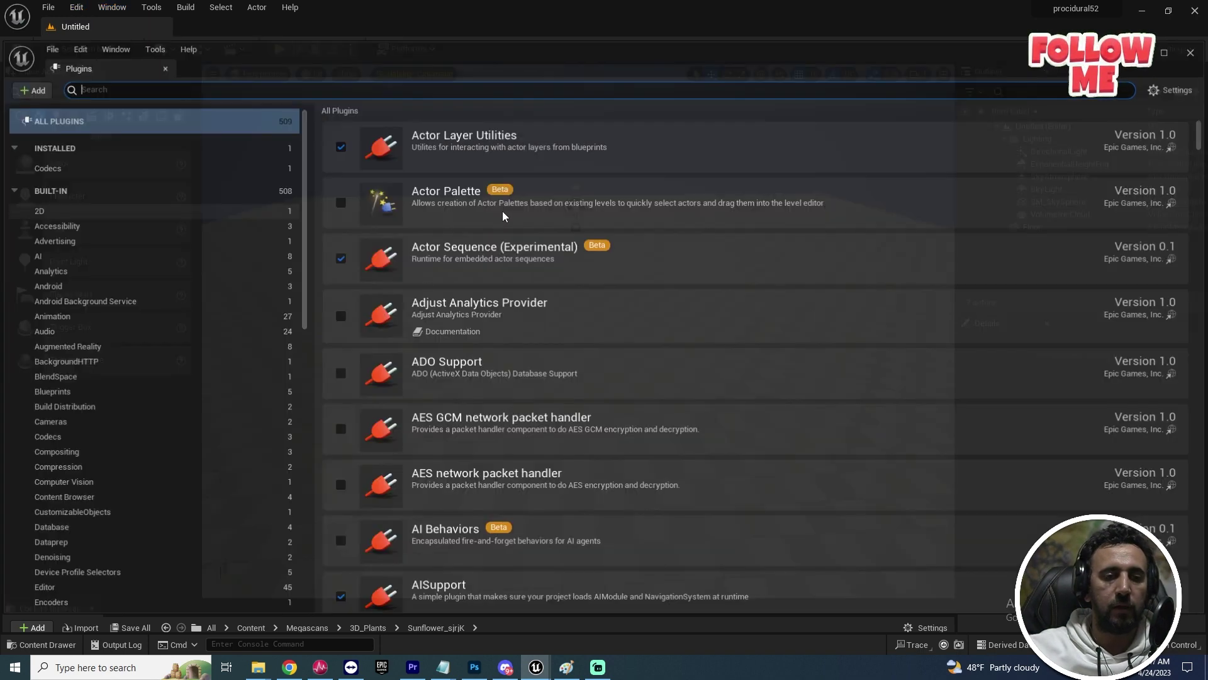
{"action": "type", "text": "pro"}
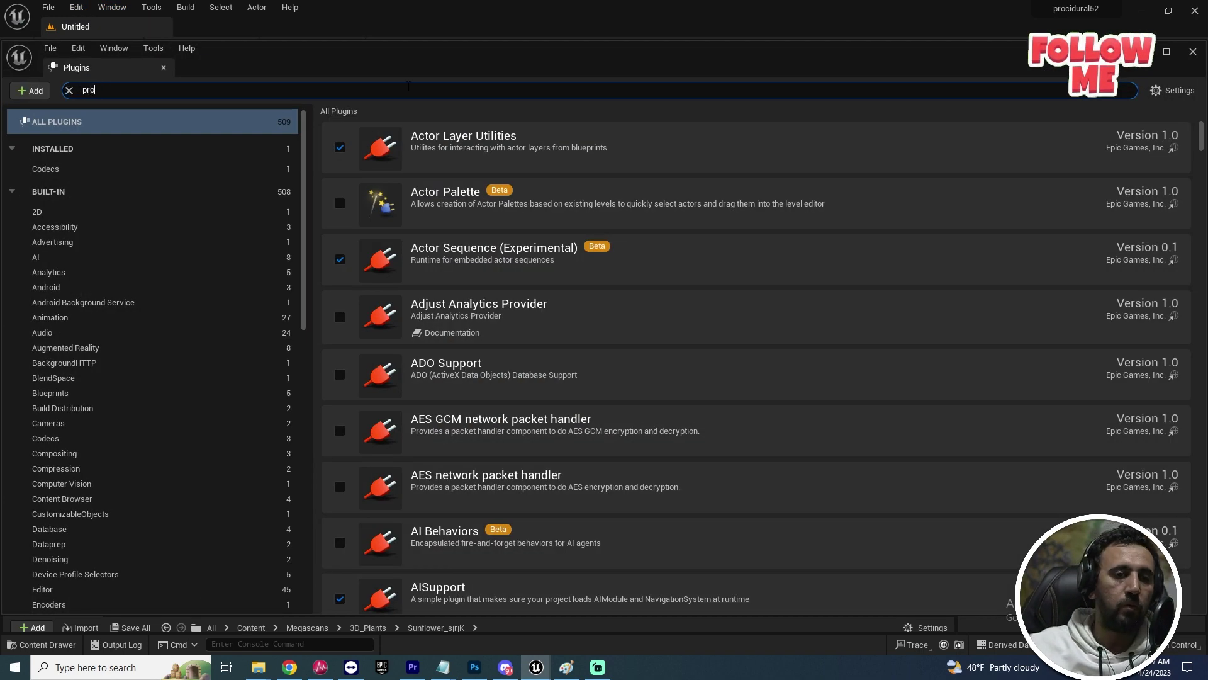
{"action": "type", "text": "cedur"}
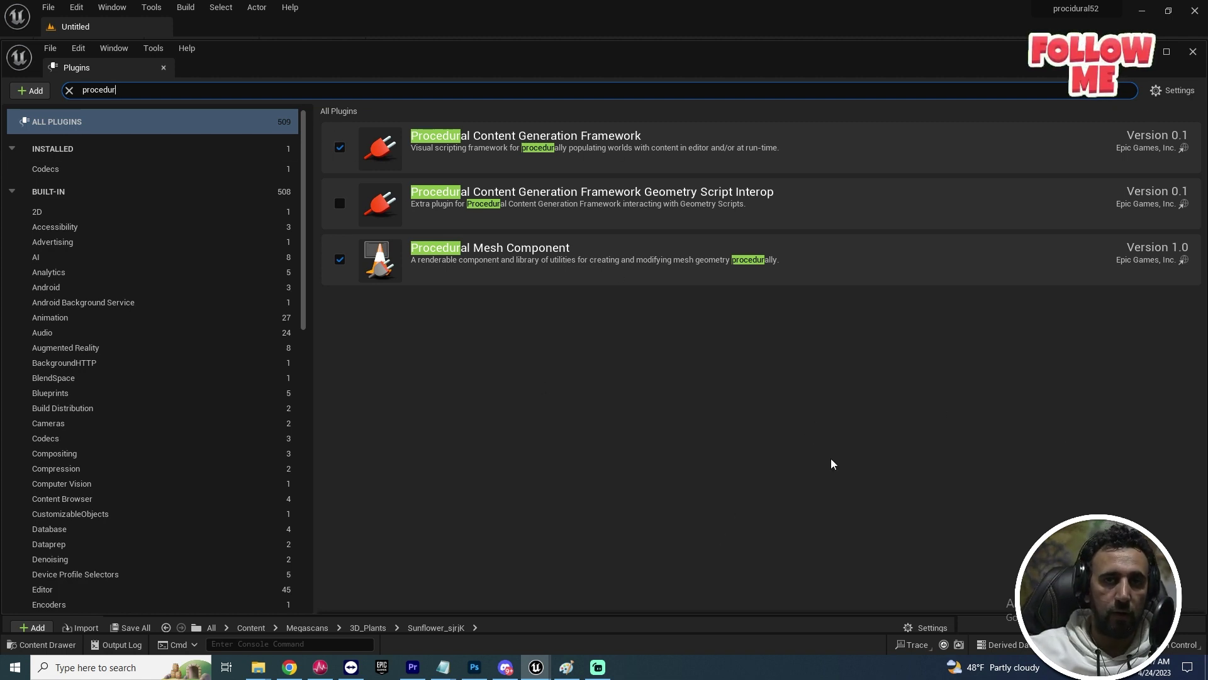
{"action": "left_click", "coordinate": [1192, 52]}
Step: Open Quixel Bridge and browse the nature 3D assets and the locally downloaded Megascans assets
{"action": "right_click_drag", "start_coordinate": [572, 362], "coordinate": [560, 340]}
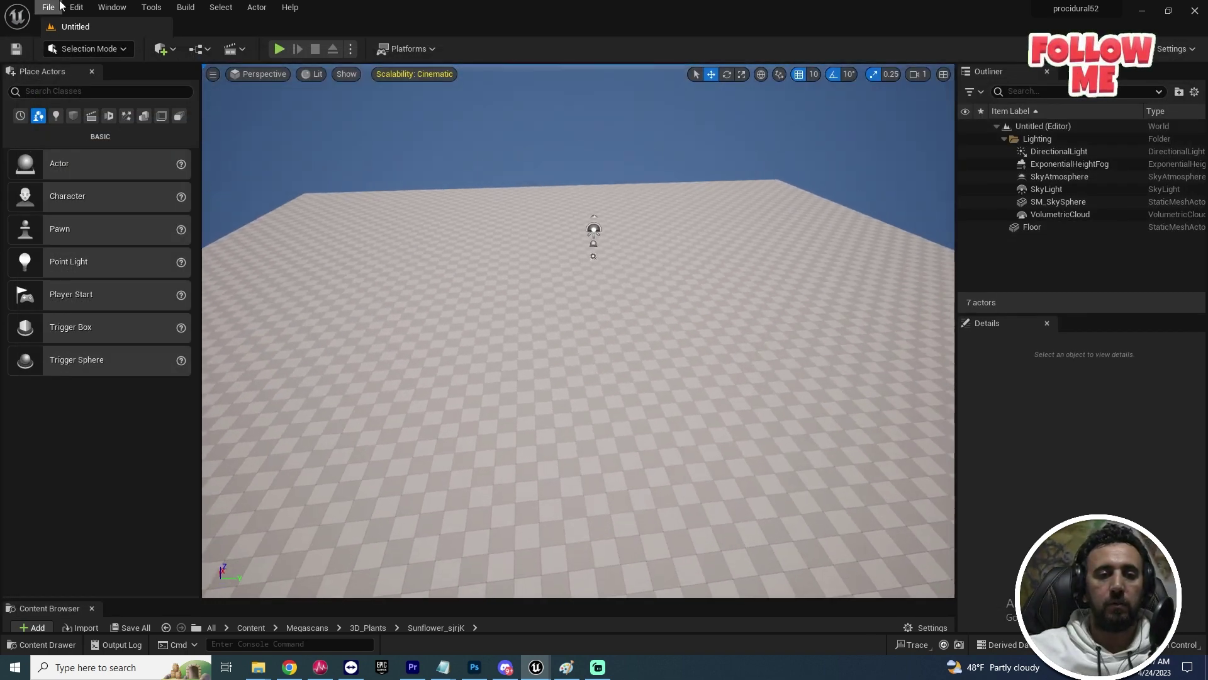
{"action": "left_click", "coordinate": [109, 9]}
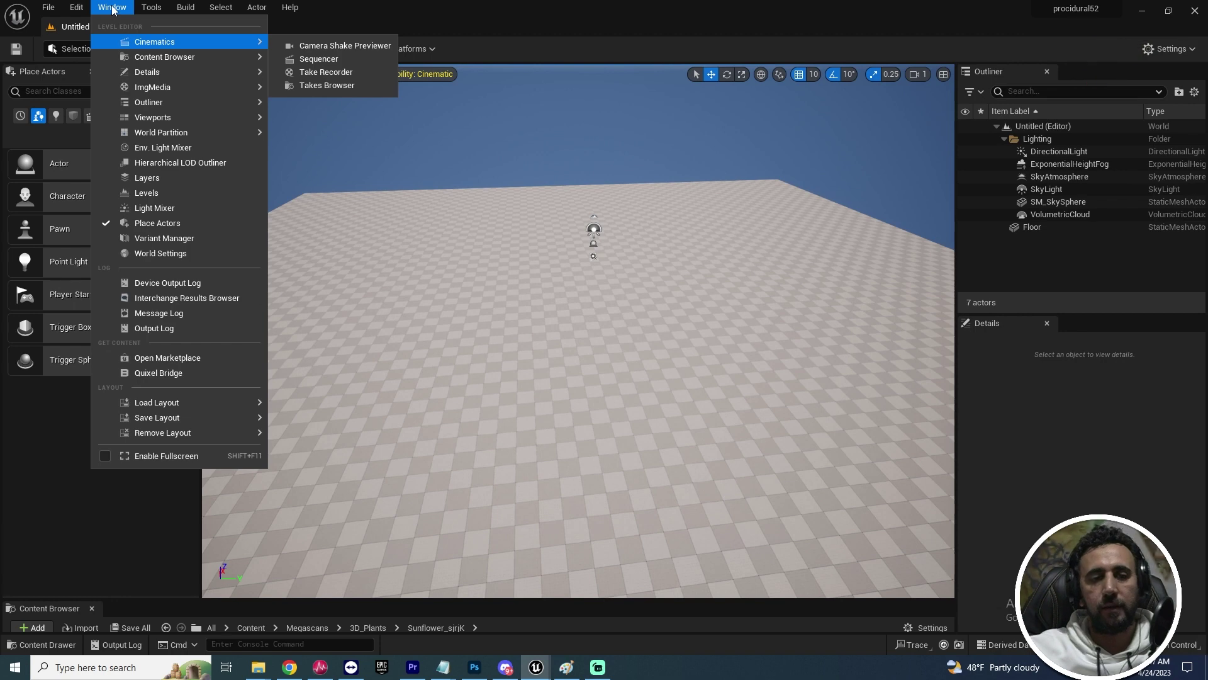
{"action": "left_click", "coordinate": [163, 372]}
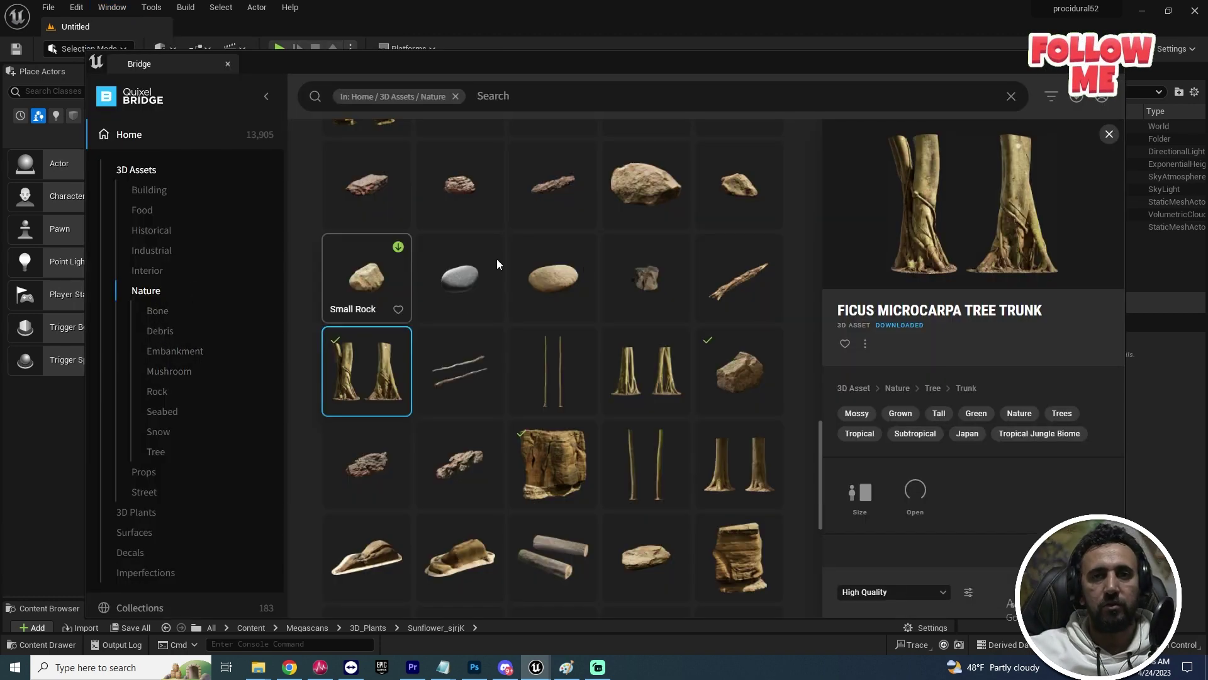
{"action": "scroll", "coordinate": [630, 358], "scroll_direction": "down", "scroll_amount": 2}
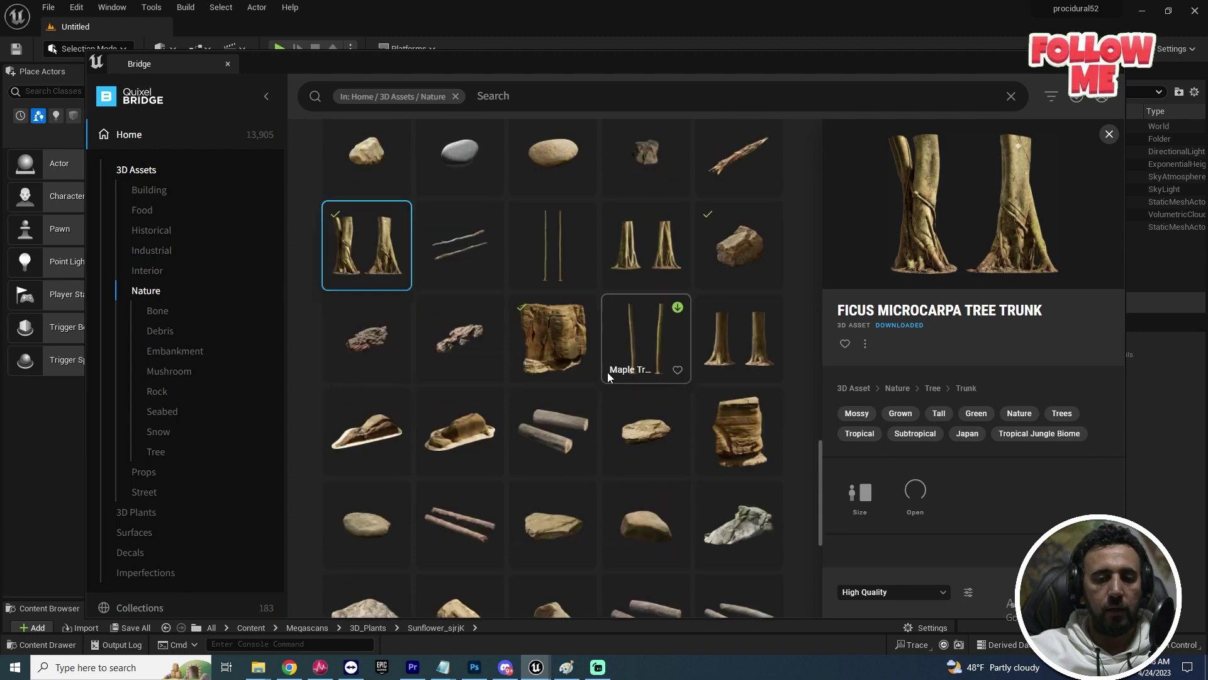
{"action": "scroll", "coordinate": [409, 378], "scroll_direction": "down", "scroll_amount": 2}
{"action": "scroll", "coordinate": [134, 603], "scroll_direction": "down", "scroll_amount": 3}
{"action": "left_click", "coordinate": [134, 603]}
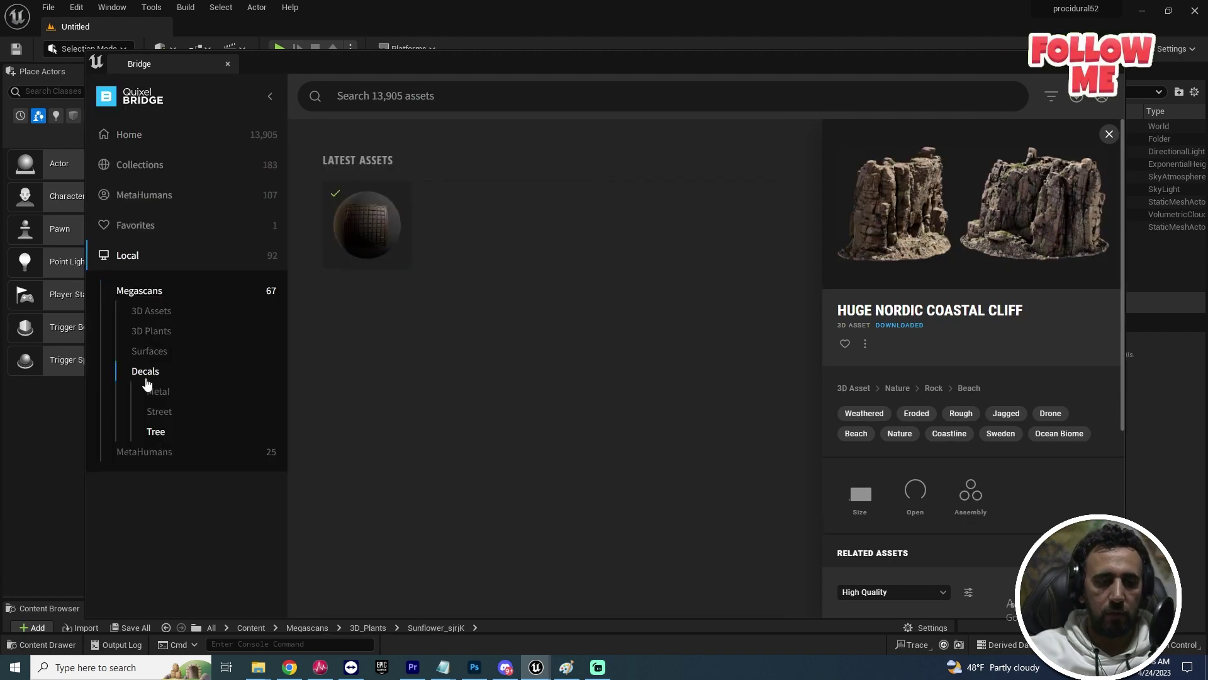
{"action": "left_click", "coordinate": [151, 293]}
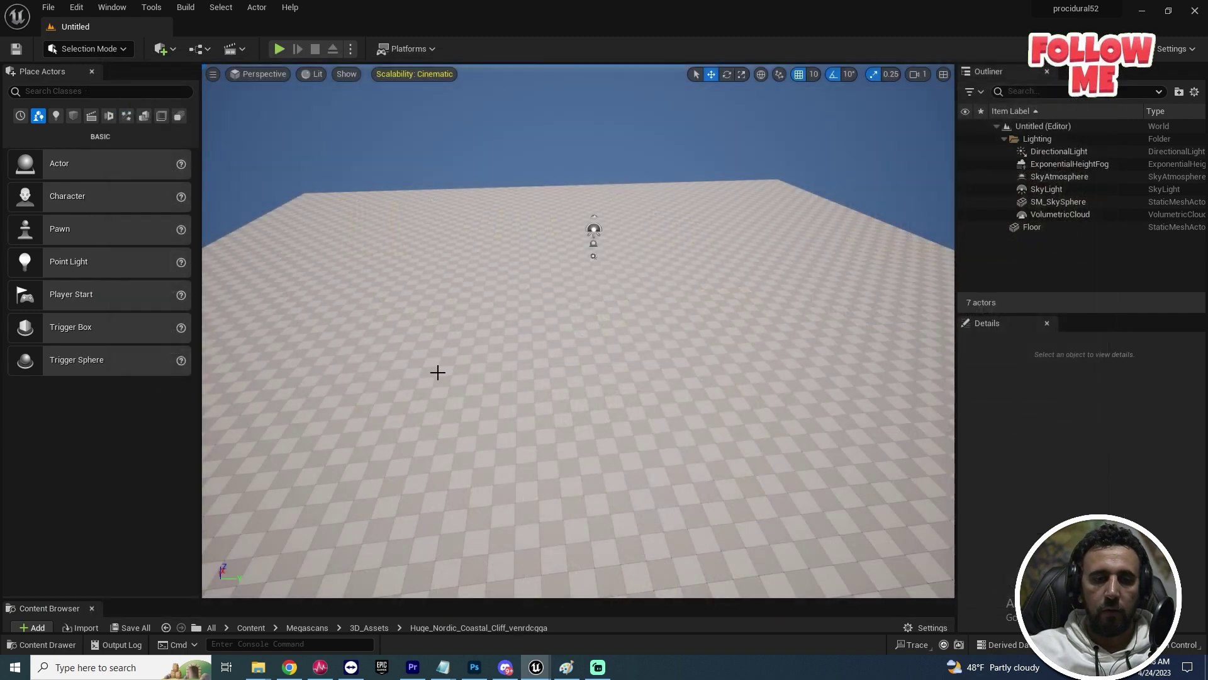
Step: Place the Huge Nordic Coastal Cliff static mesh from the Megascans 3D assets on the level's floor
{"action": "key", "text": "ctrl+space"}
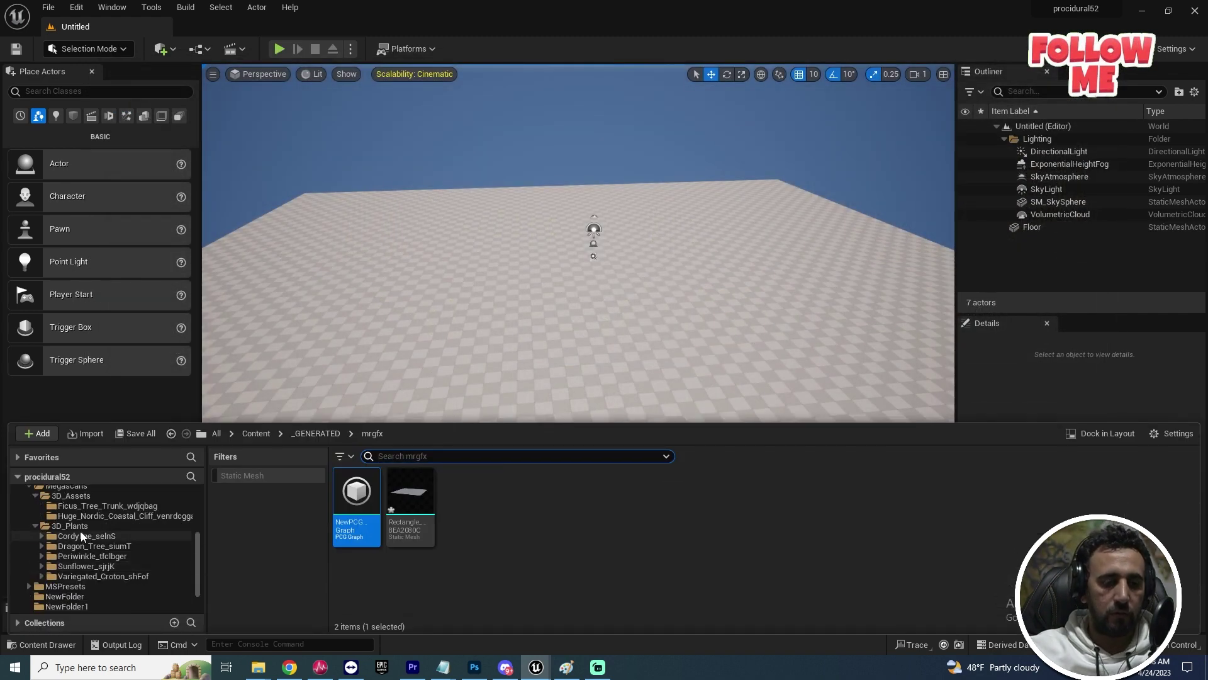
{"action": "scroll", "coordinate": [73, 506], "scroll_direction": "up", "scroll_amount": 2}
{"action": "left_click", "coordinate": [103, 506]}
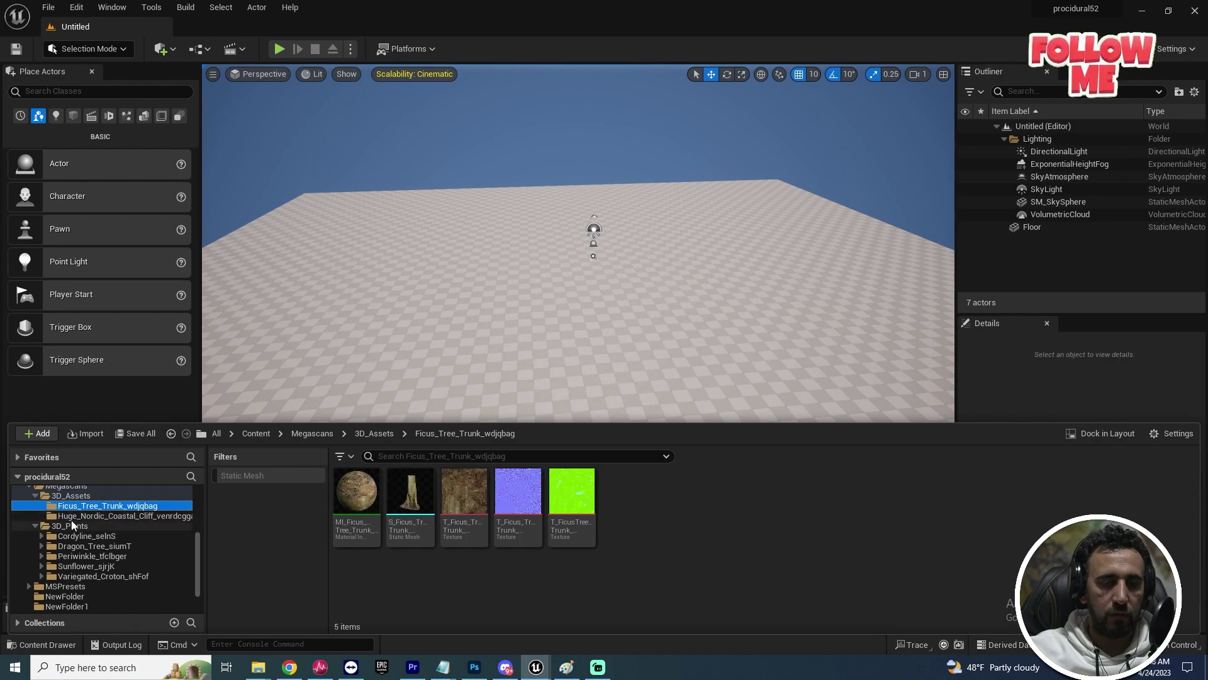
{"action": "left_click", "coordinate": [102, 516]}
{"action": "left_click_drag", "start_coordinate": [410, 497], "coordinate": [507, 315]}
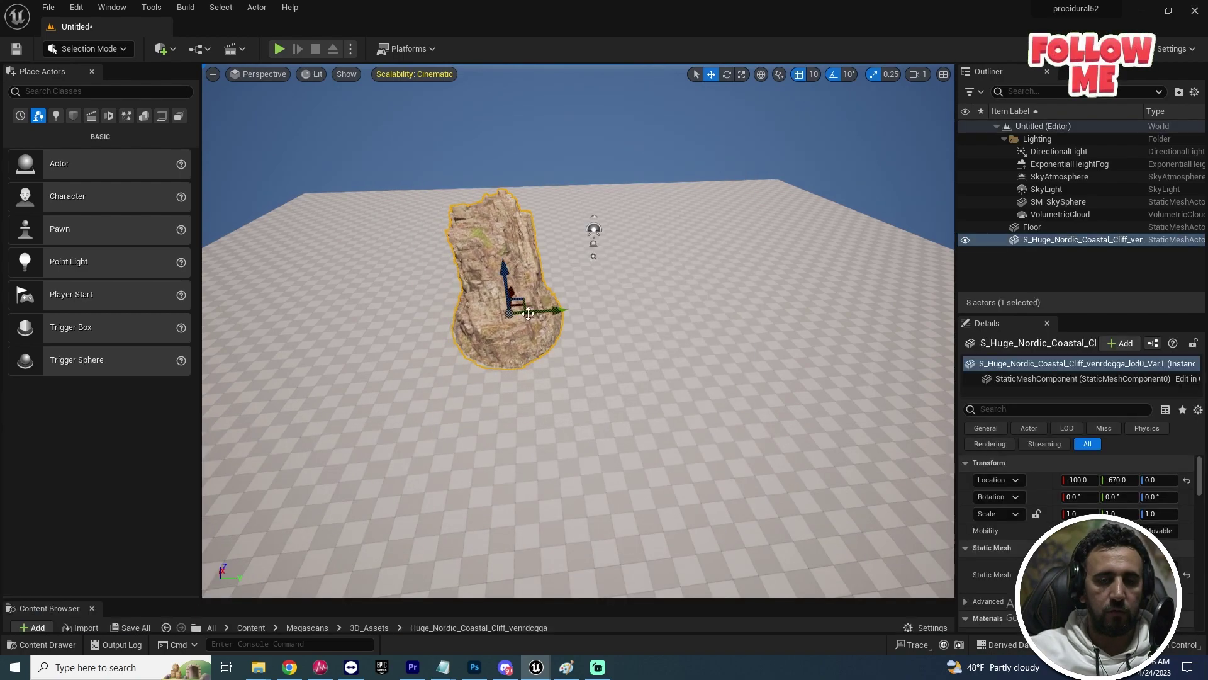
Step: Frame the placed cliff, inspect it from its other sides, and select the directional light
{"action": "key", "text": "f"}
{"action": "right_click_drag", "start_coordinate": [655, 330], "coordinate": [843, 327]}
{"action": "left_click_drag", "start_coordinate": [578, 331], "coordinate": [881, 308], "text": "alt"}
{"action": "right_click_drag", "start_coordinate": [591, 334], "coordinate": [560, 334]}
{"action": "left_click", "coordinate": [1056, 152]}
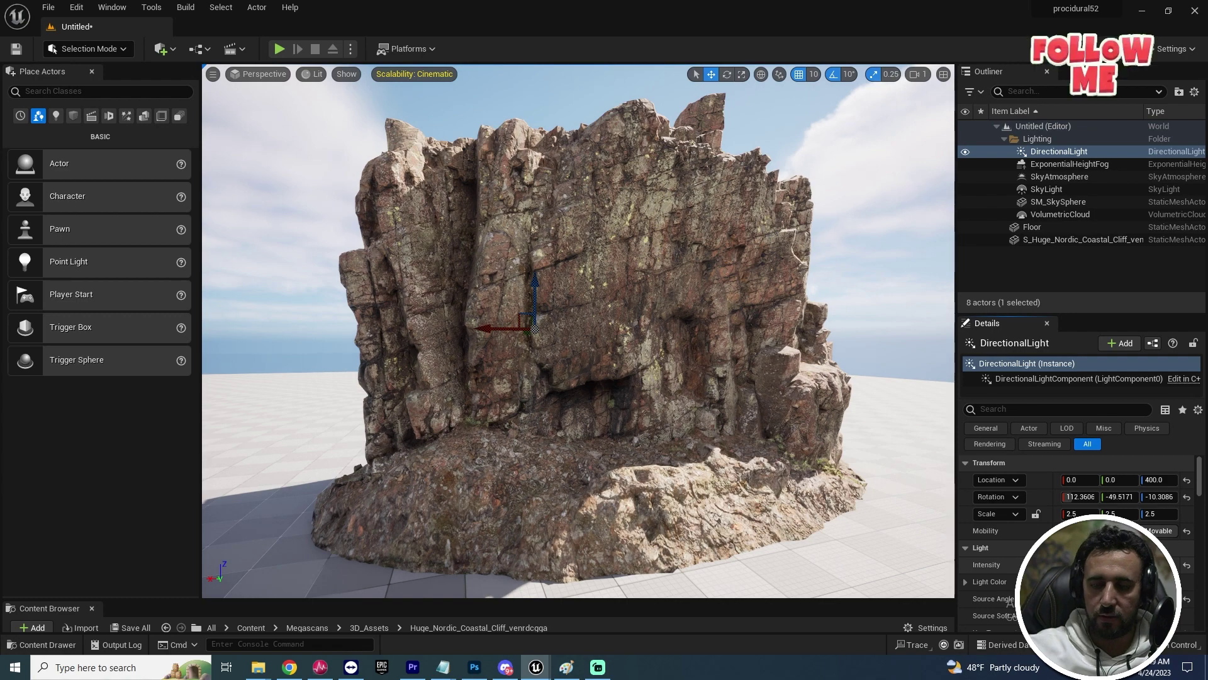
Step: Create a new folder named aaatest in the project's Content folder
{"action": "key", "text": "Return"}
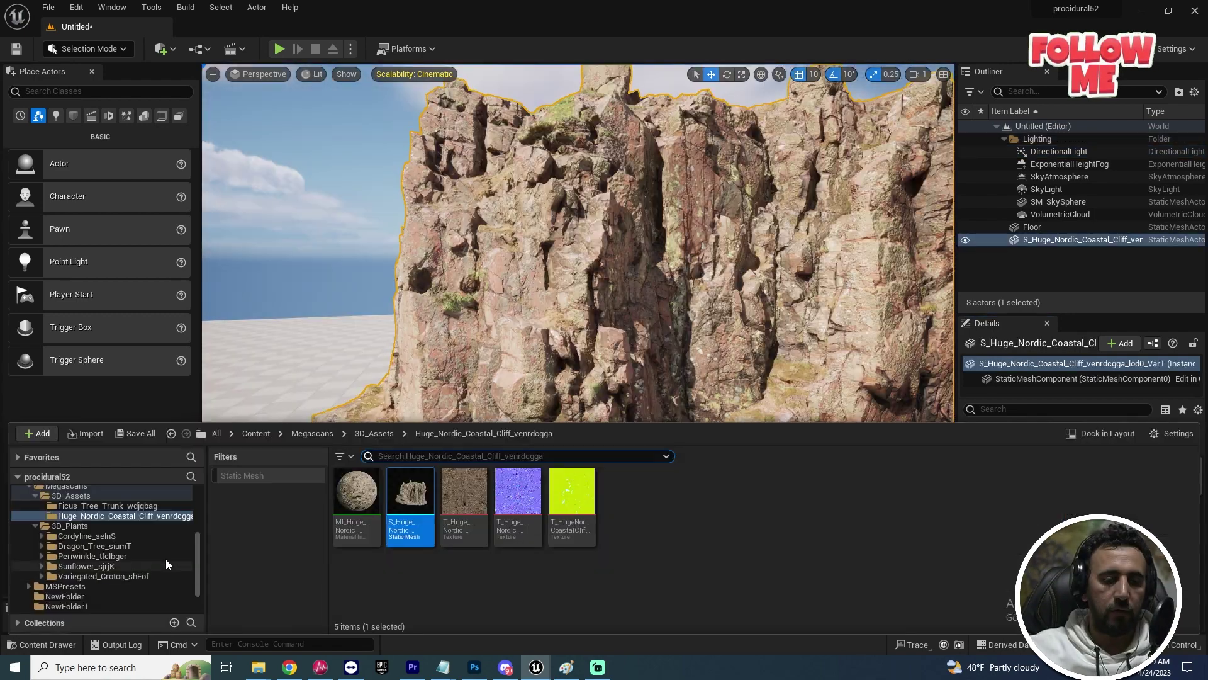
{"action": "scroll", "coordinate": [183, 564], "scroll_direction": "up", "scroll_amount": 10}
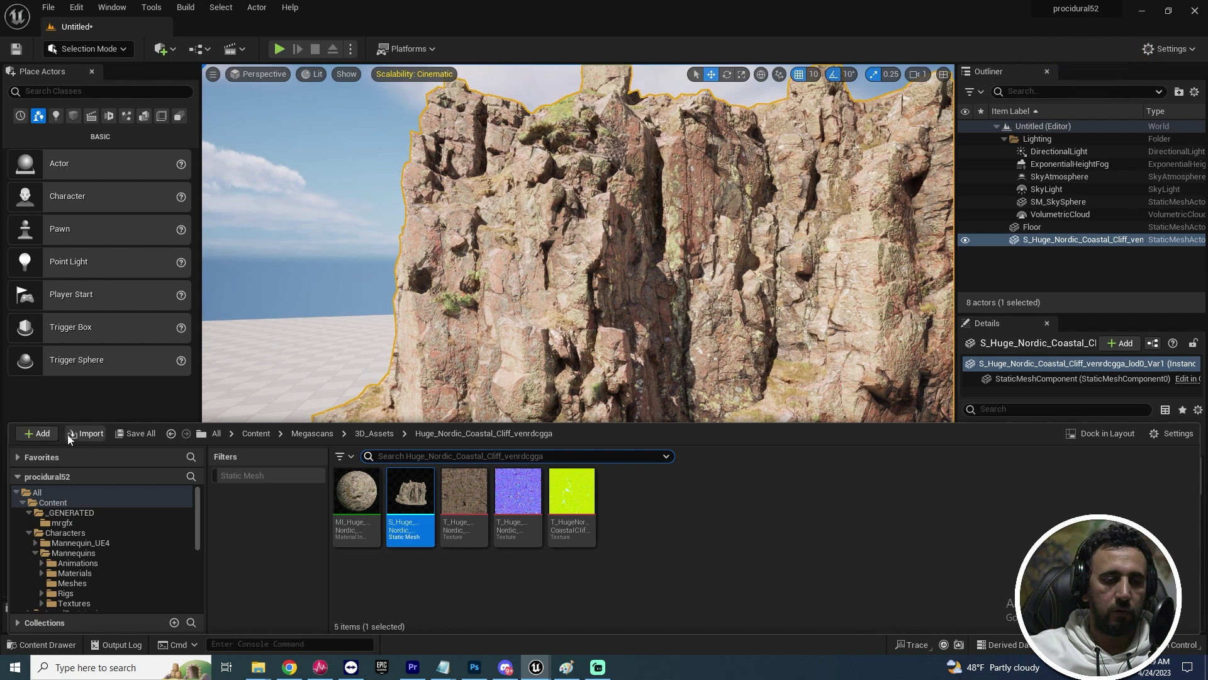
{"action": "left_click", "coordinate": [52, 503]}
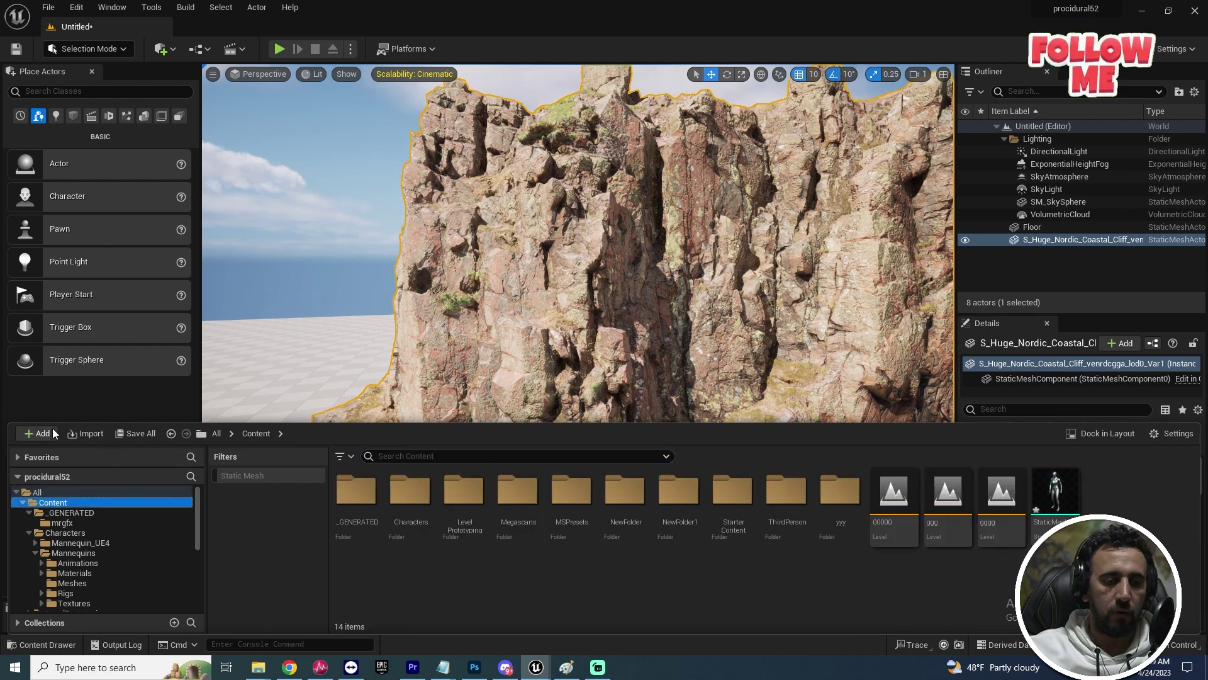
{"action": "right_click", "coordinate": [52, 504]}
{"action": "left_click", "coordinate": [128, 245]}
{"action": "type", "text": "aa"}
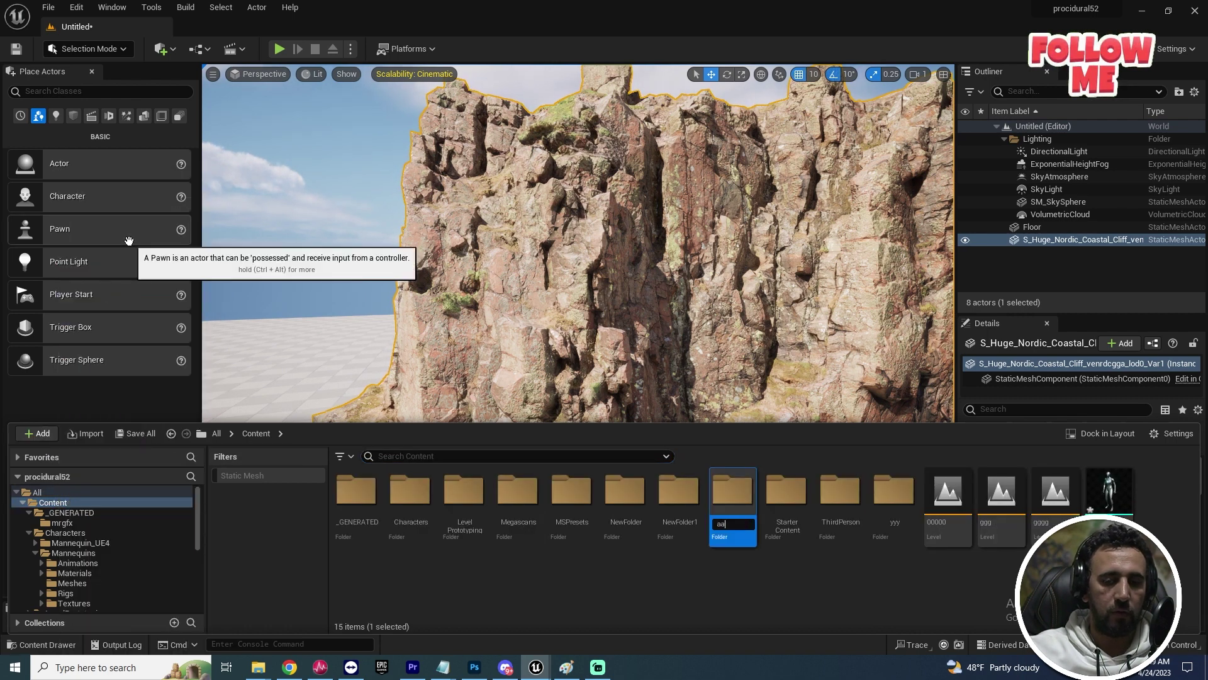
{"action": "type", "text": "atest"}
{"action": "key", "text": "Return"}
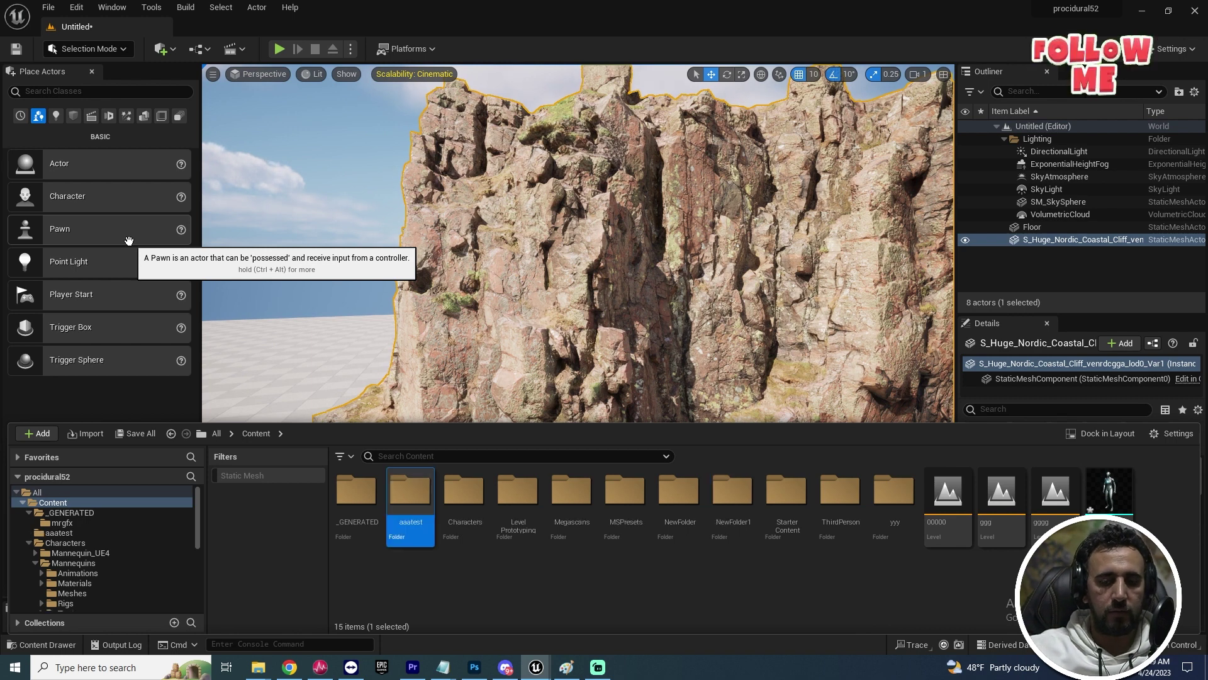
Step: Create a PCG Graph asset in the aaatest folder and name it pcg_test_tree
{"action": "left_click", "coordinate": [62, 532]}
{"action": "right_click", "coordinate": [414, 527]}
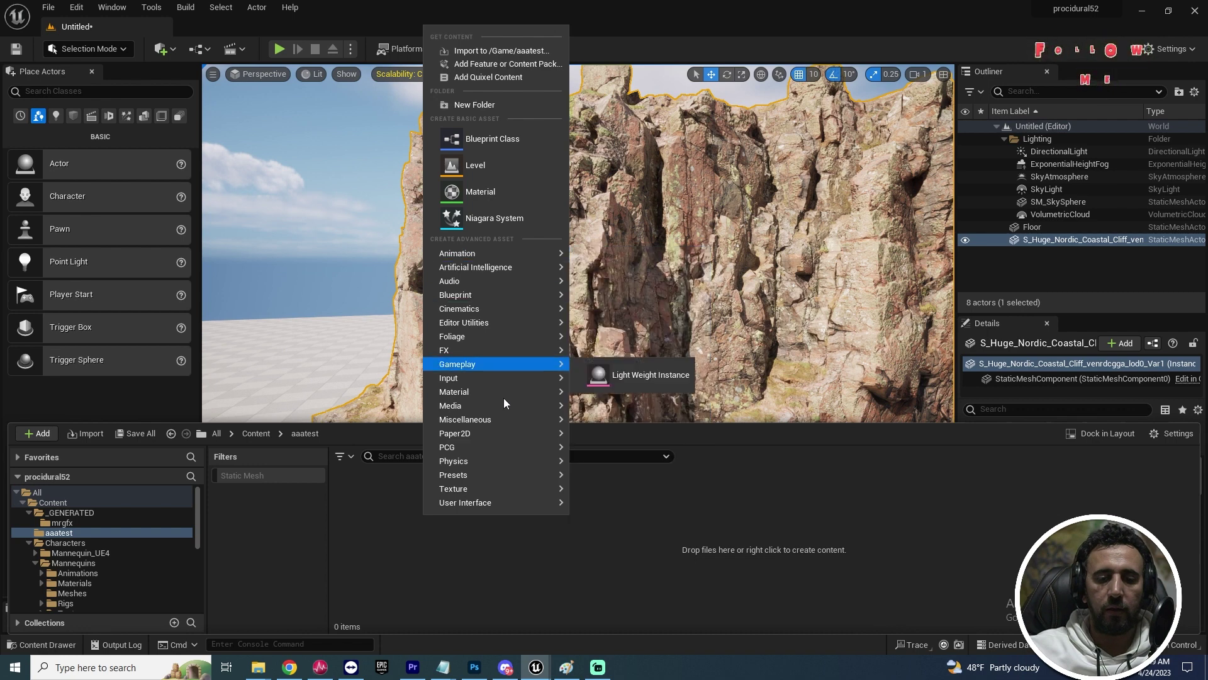
{"action": "mouse_move", "coordinate": [481, 449]}
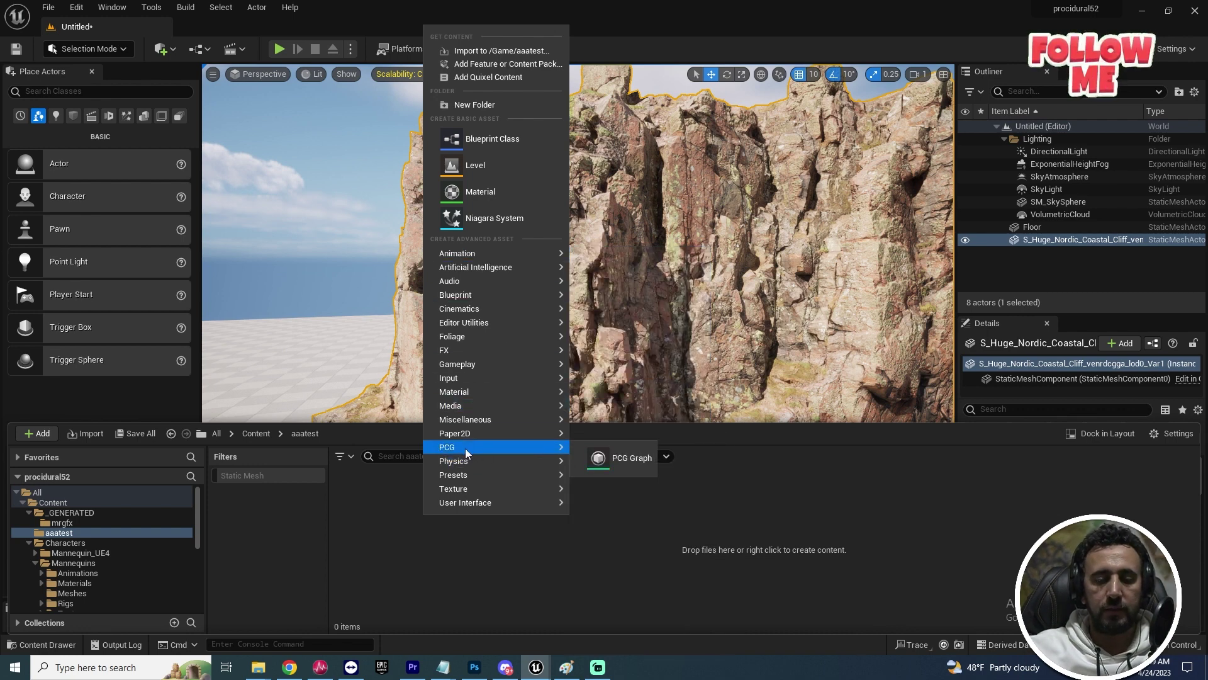
{"action": "left_click", "coordinate": [629, 458]}
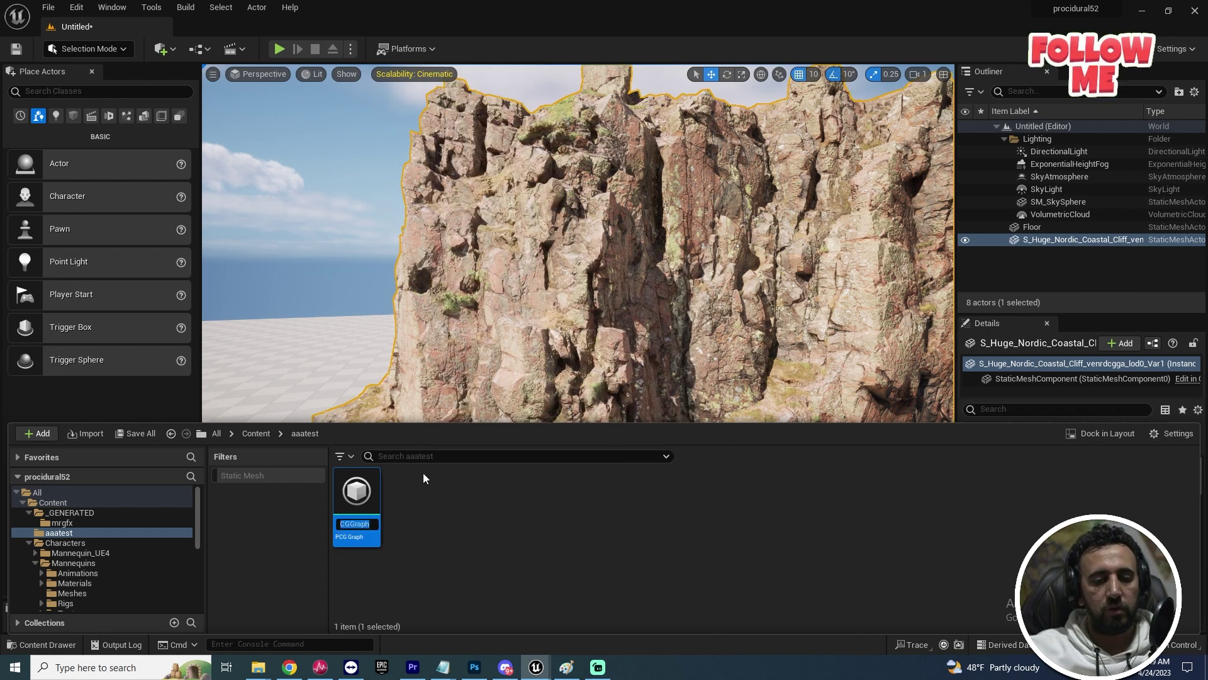
{"action": "type", "text": "tt"}
{"action": "key", "text": "BackSpace"}
{"action": "key", "text": "BackSpace"}
{"action": "type", "text": "pcg"}
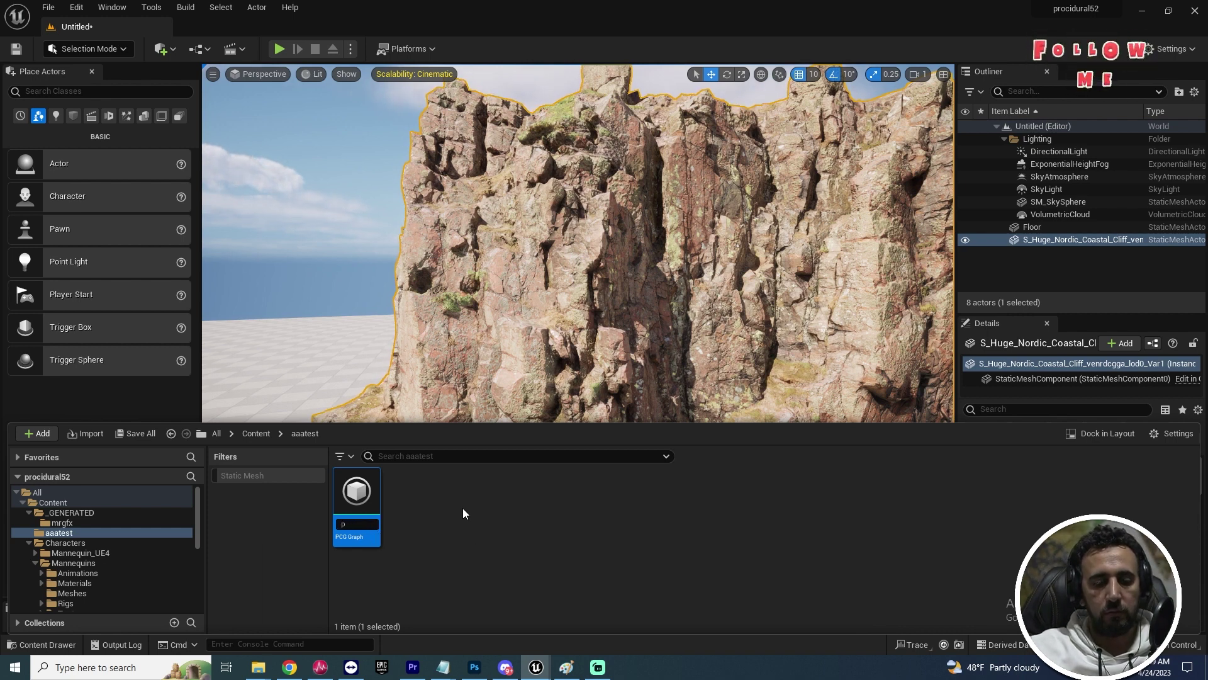
{"action": "key", "text": "BackSpace"}
{"action": "type", "text": "test 1"}
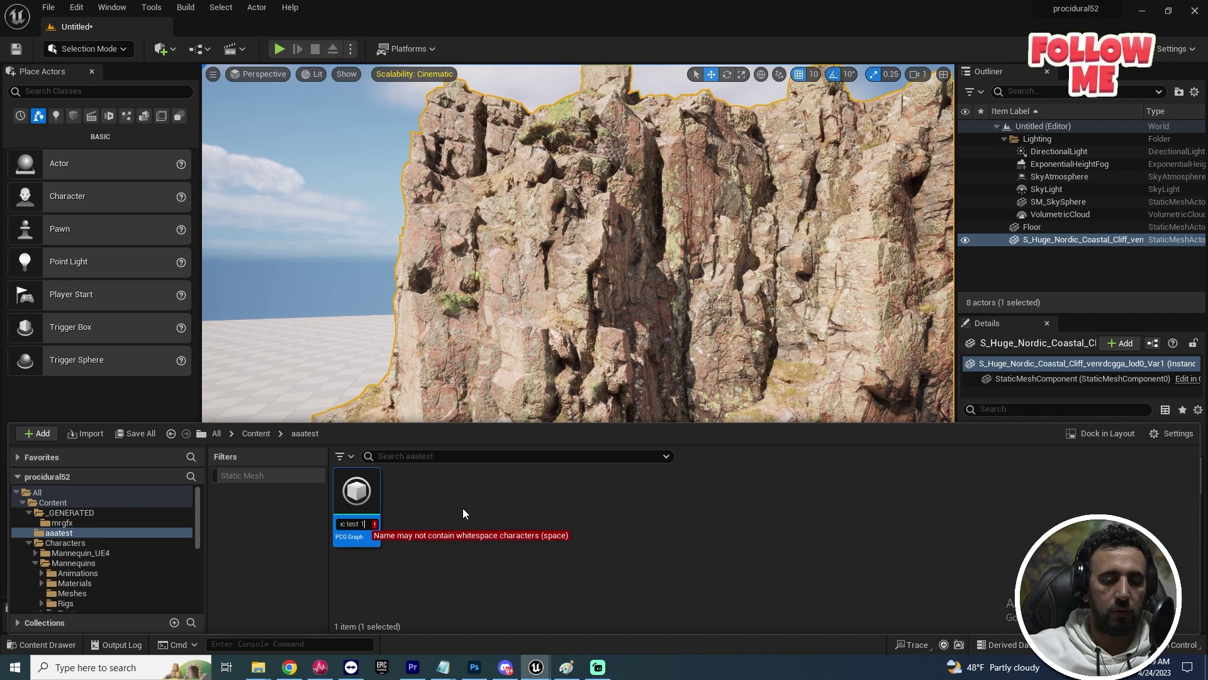
{"action": "key", "text": "ctrl+a"}
{"action": "type", "text": "pcg_tes"}
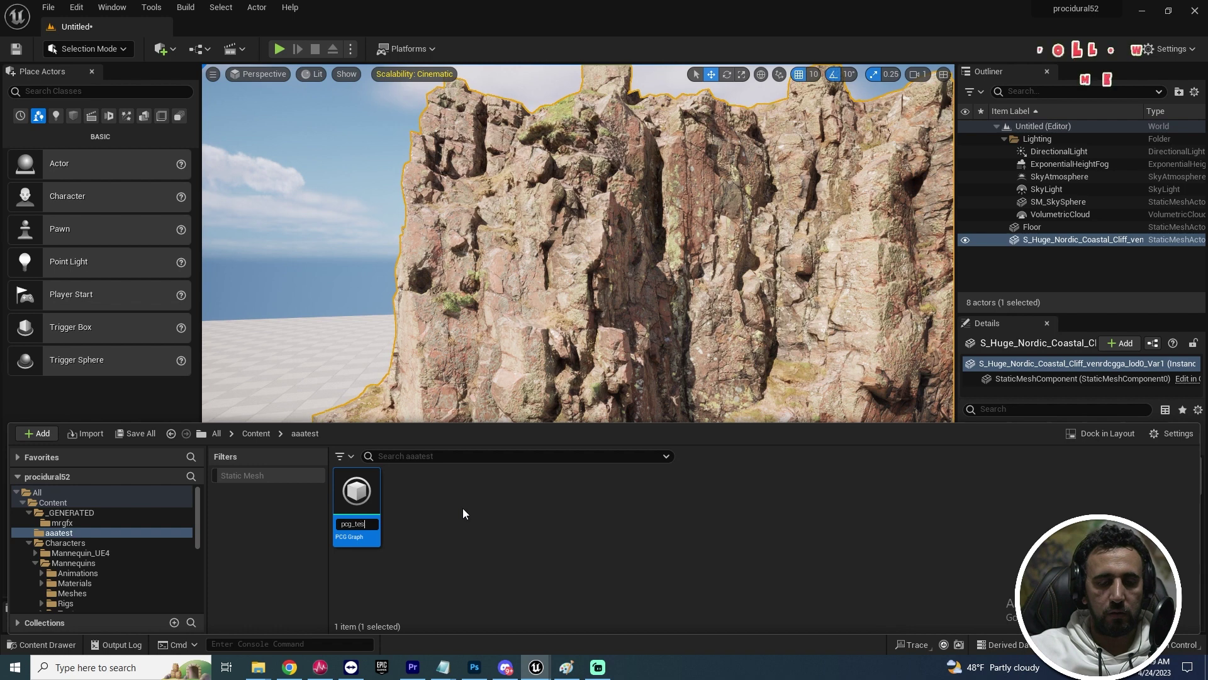
{"action": "type", "text": "t_1ree"}
{"action": "key", "text": "Return"}
Step: Open the pcg_test_tree graph, enlarge its editor window, and move the Output node farther from the Input node
{"action": "double_click", "coordinate": [360, 490]}
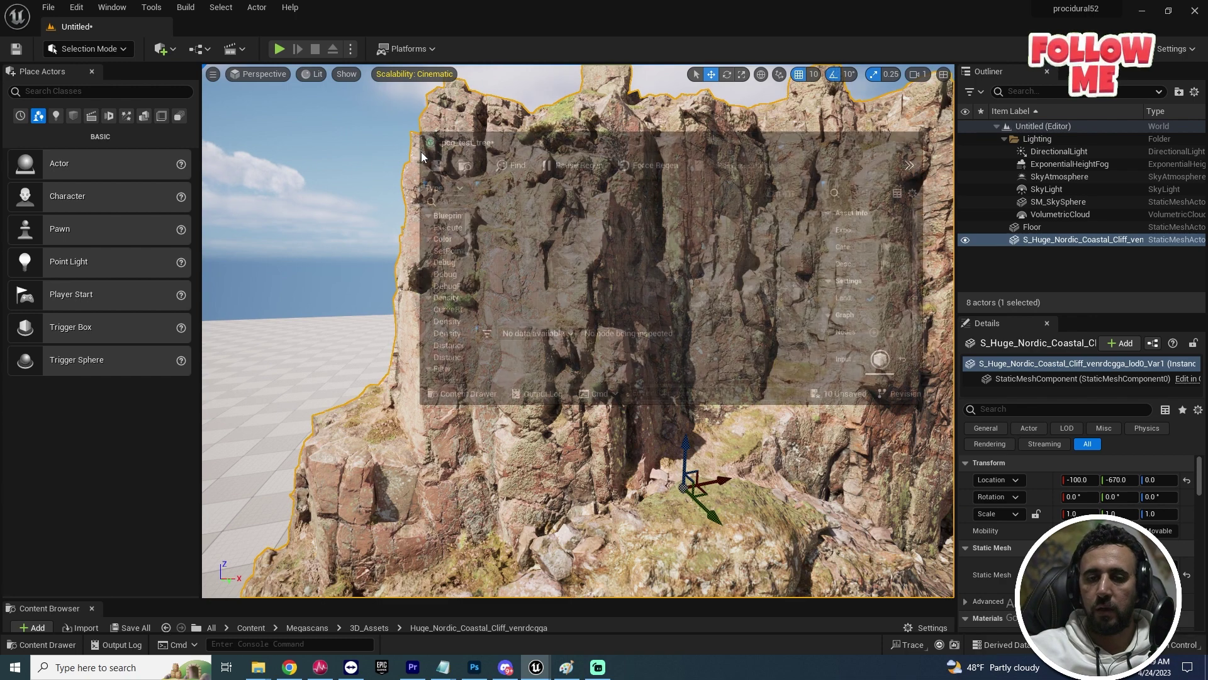
{"action": "left_click_drag", "start_coordinate": [606, 173], "coordinate": [517, 136]}
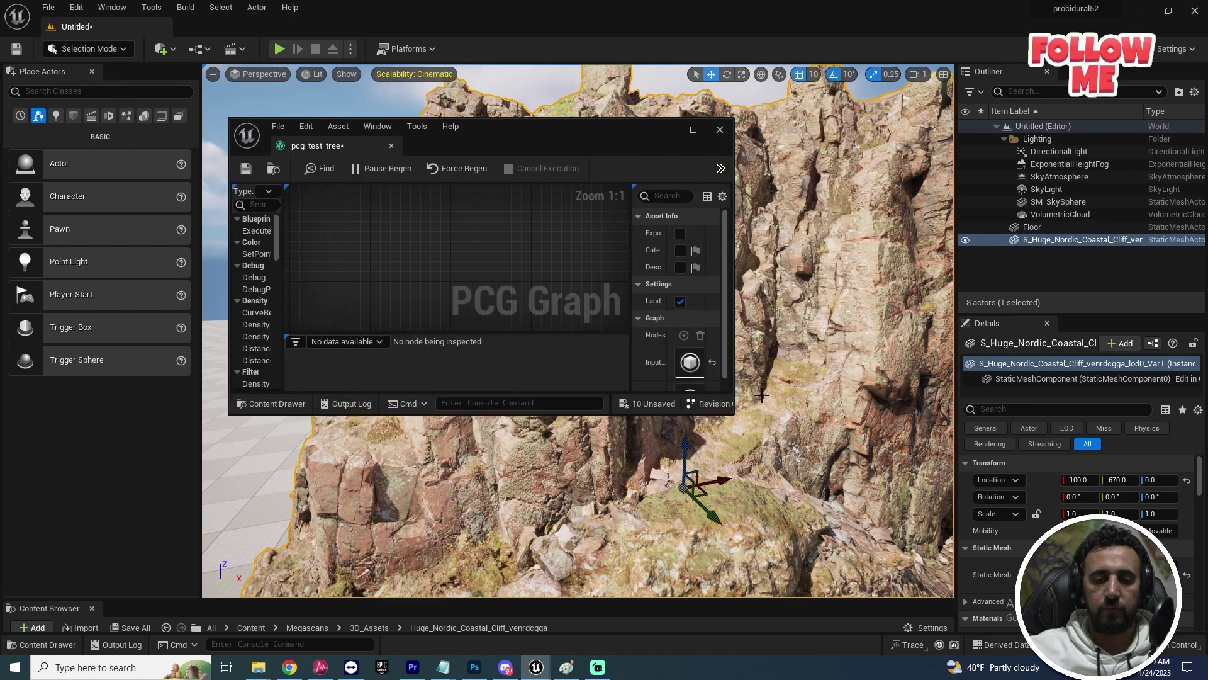
{"action": "left_click_drag", "start_coordinate": [732, 411], "coordinate": [1022, 641]}
{"action": "right_click_drag", "start_coordinate": [689, 312], "coordinate": [484, 246]}
{"action": "right_click_drag", "start_coordinate": [655, 373], "coordinate": [654, 393]}
{"action": "left_click_drag", "start_coordinate": [600, 322], "coordinate": [674, 321]}
{"action": "mouse_move", "coordinate": [612, 418]}
{"action": "right_mouse_down"}
{"action": "mouse_move", "coordinate": [577, 353]}
{"action": "mouse_move", "coordinate": [607, 395]}
{"action": "right_mouse_up"}
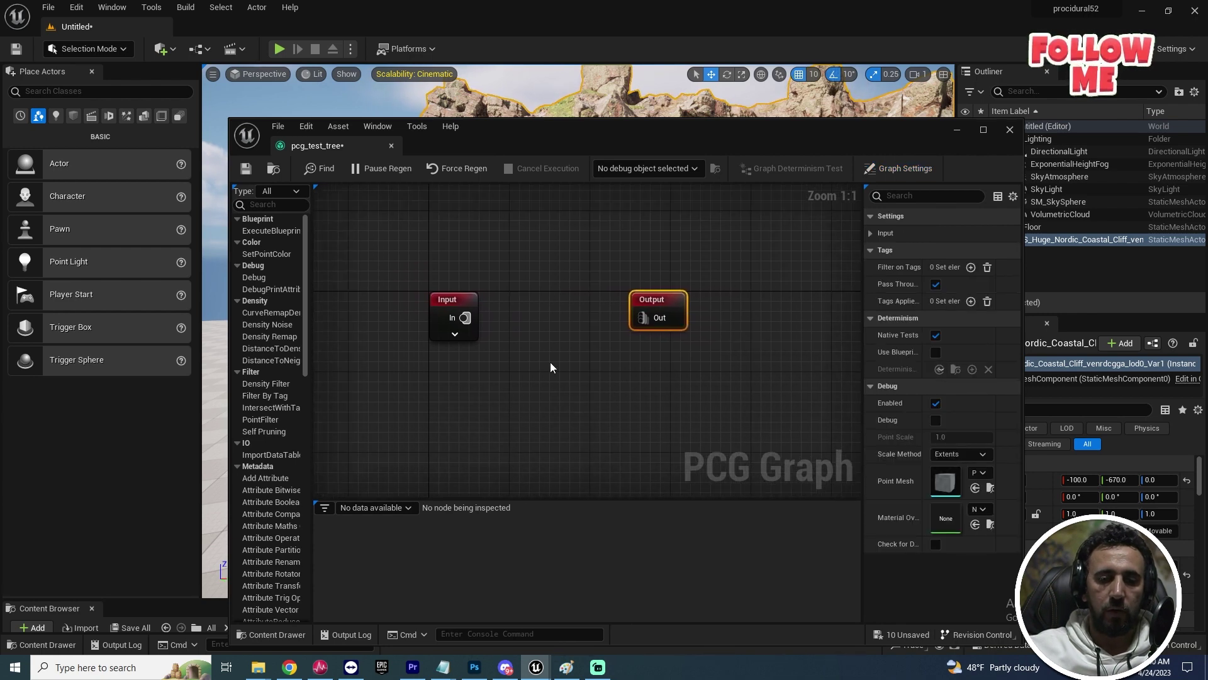
{"action": "right_click_drag", "start_coordinate": [550, 363], "coordinate": [572, 426]}
{"action": "right_click_drag", "start_coordinate": [551, 298], "coordinate": [572, 312]}
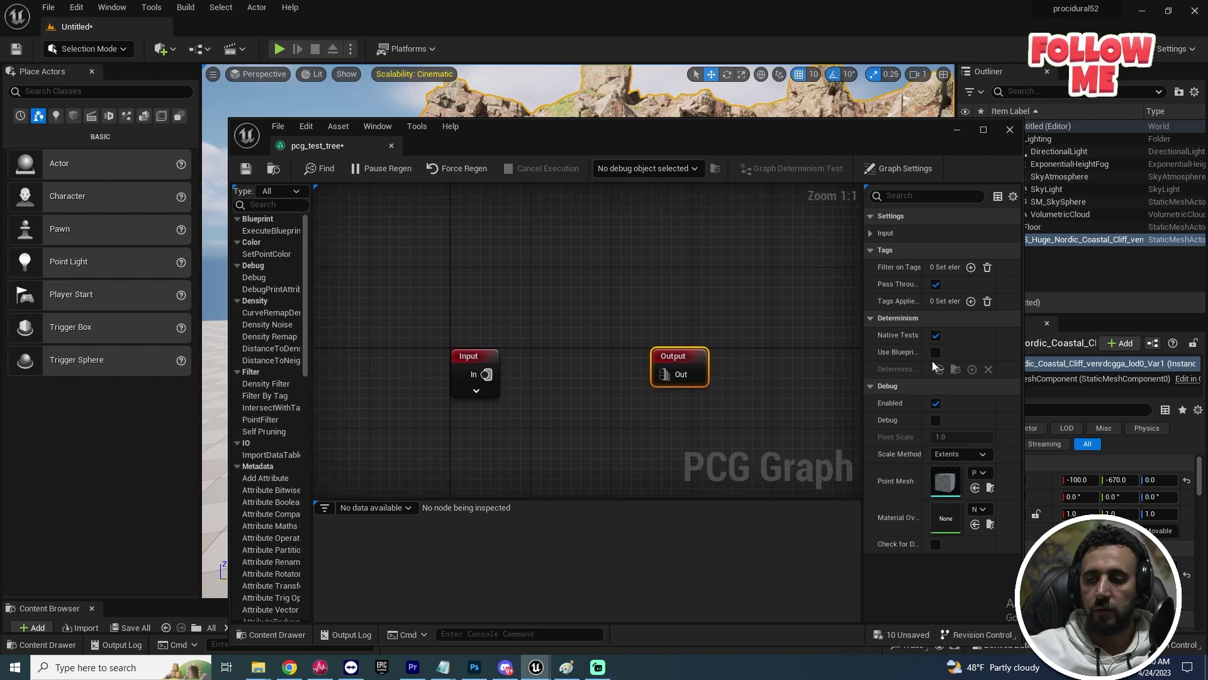
Step: Add a MeshToPoints node to the graph and place it above the Input node
{"action": "right_click", "coordinate": [479, 269]}
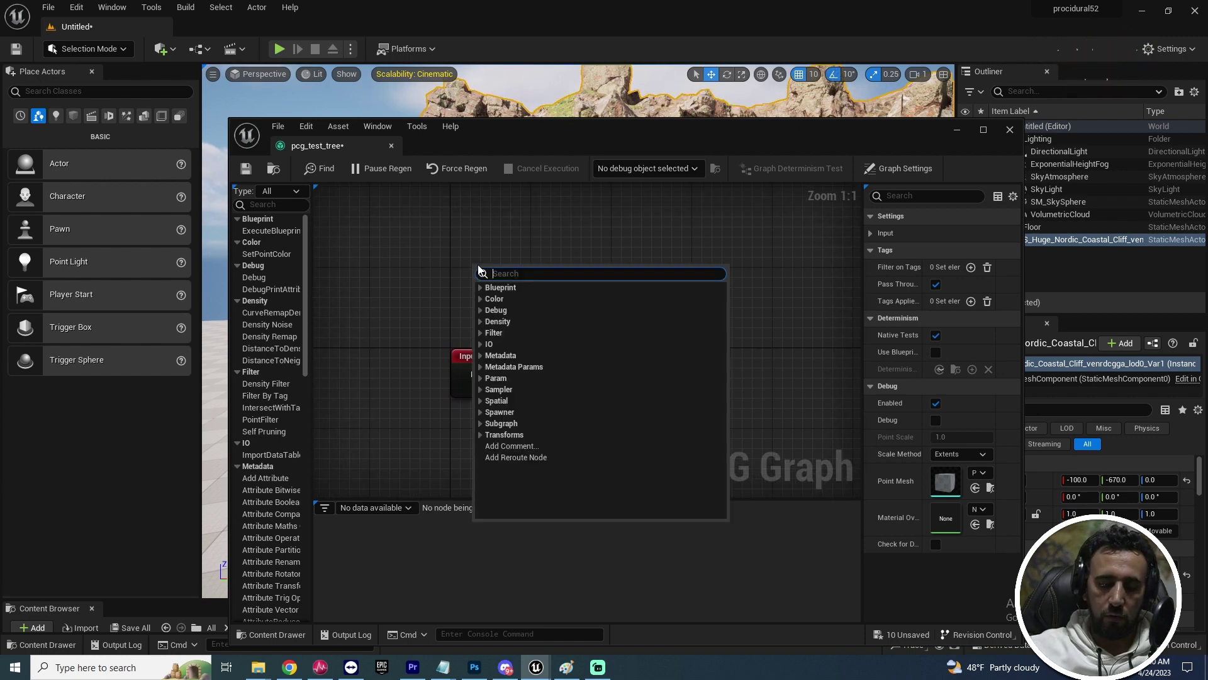
{"action": "type", "text": "mesh"}
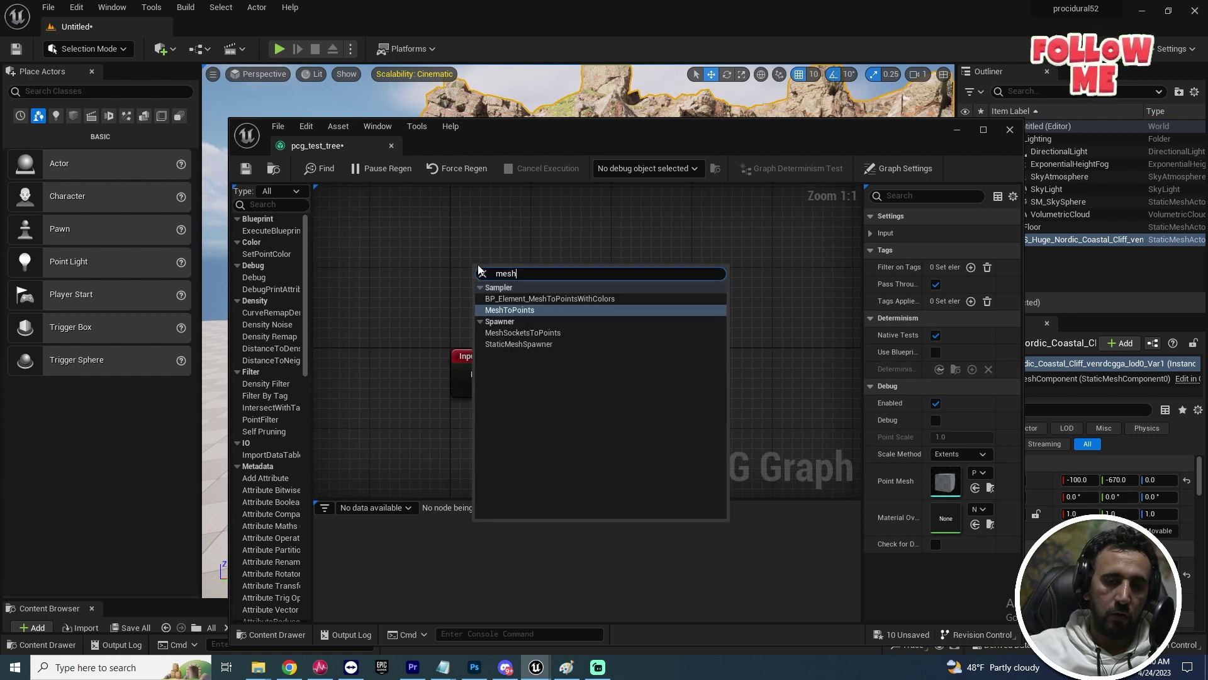
{"action": "left_click", "coordinate": [525, 311]}
{"action": "left_click_drag", "start_coordinate": [520, 269], "coordinate": [499, 243]}
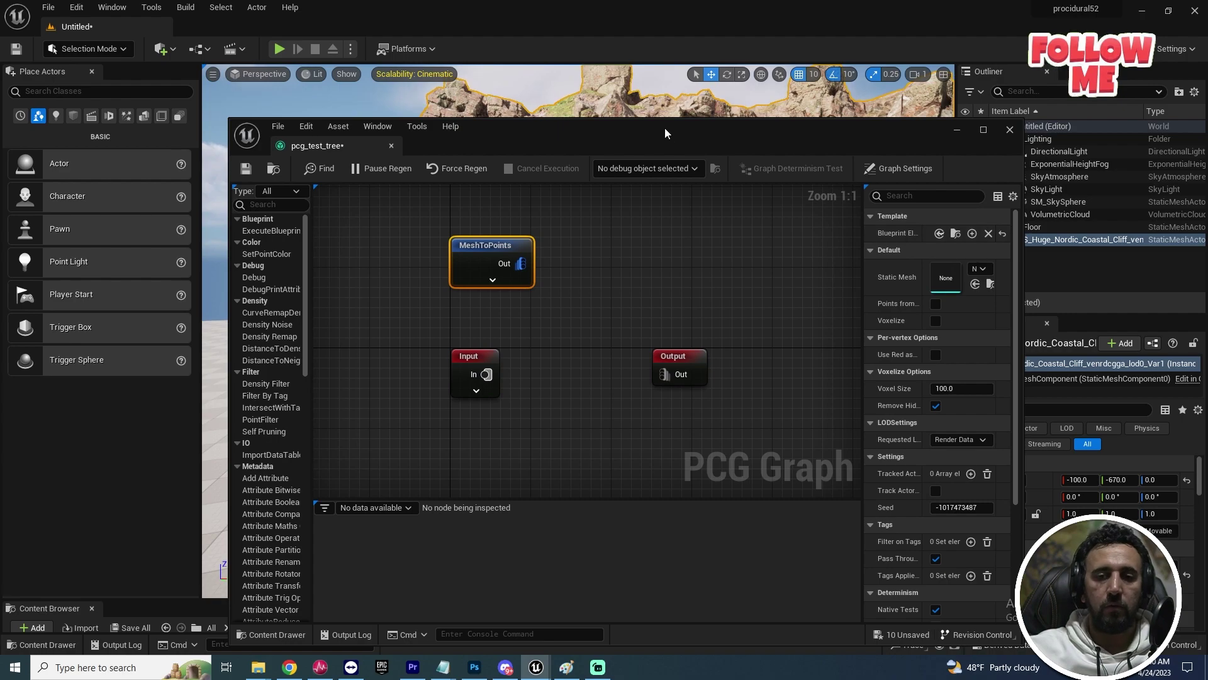
Step: Uncover the level editor and browse to the placed cliff's static mesh asset in the project content
{"action": "left_click_drag", "start_coordinate": [666, 128], "coordinate": [586, 369]}
{"action": "right_click_drag", "start_coordinate": [569, 338], "coordinate": [569, 269]}
{"action": "left_click_drag", "start_coordinate": [641, 370], "coordinate": [568, 352]}
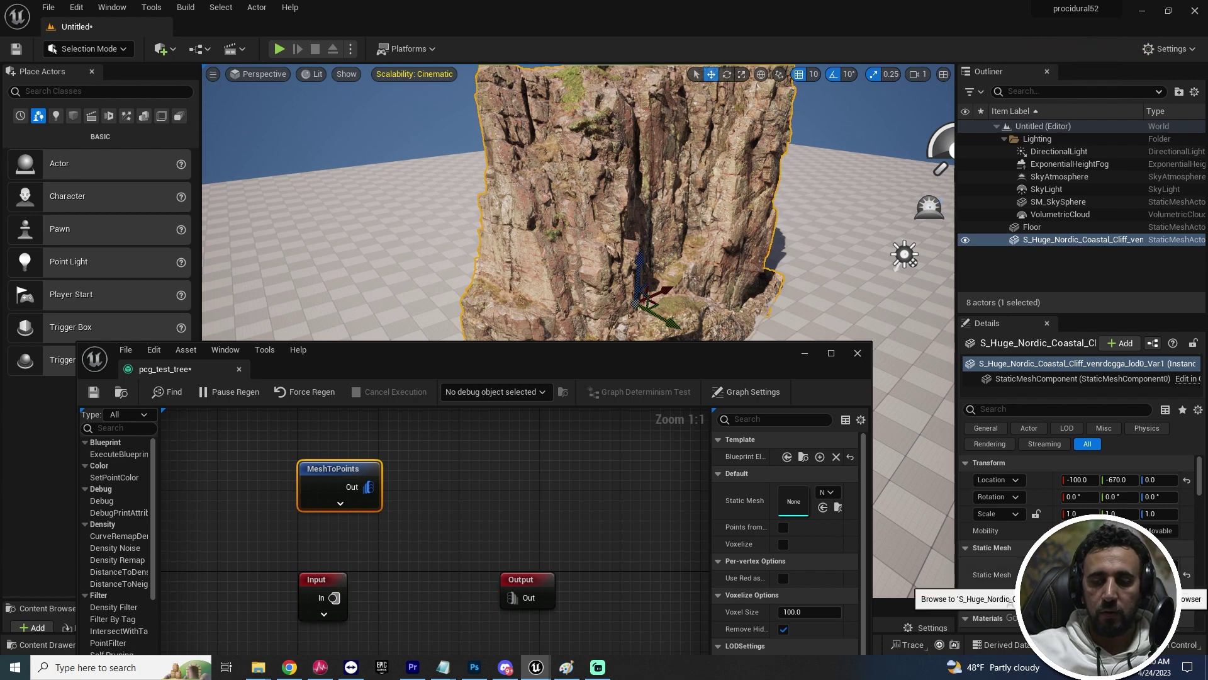
{"action": "left_click", "coordinate": [1121, 580]}
Step: Rearrange the graph editor window and assign the Huge Nordic Coastal Cliff mesh as the MeshToPoints node's static mesh
{"action": "left_click_drag", "start_coordinate": [546, 358], "coordinate": [736, 89]}
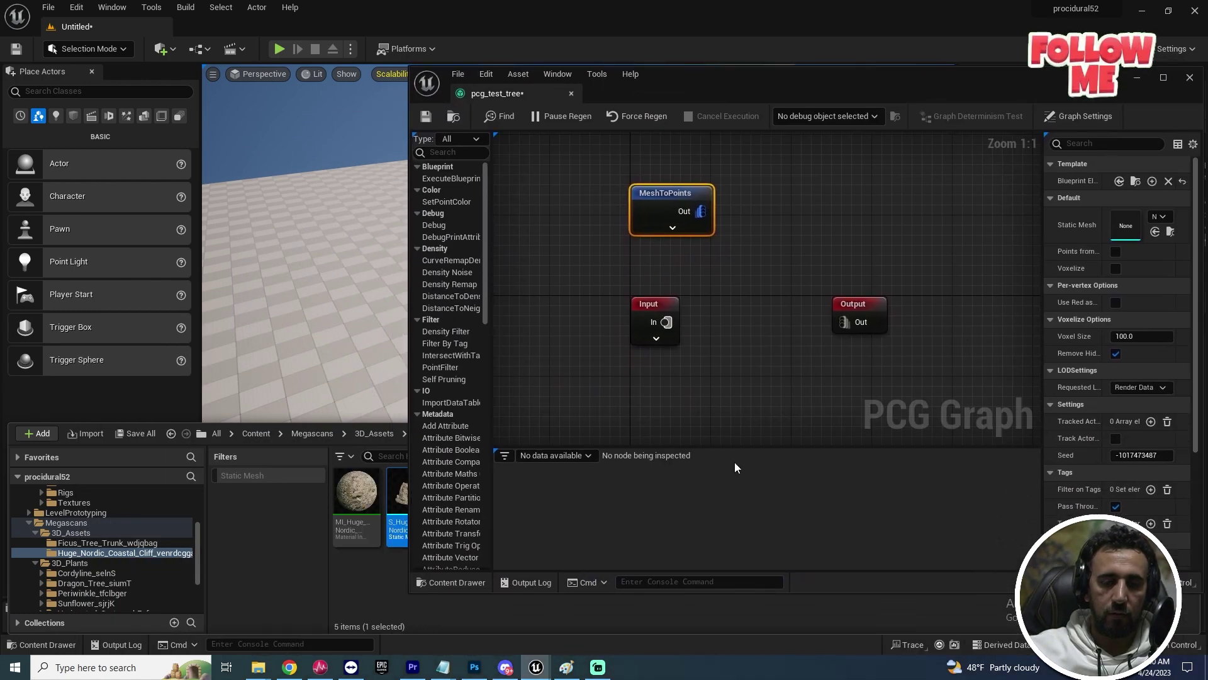
{"action": "left_click_drag", "start_coordinate": [764, 591], "coordinate": [765, 381]}
{"action": "left_click_drag", "start_coordinate": [779, 81], "coordinate": [537, 96]}
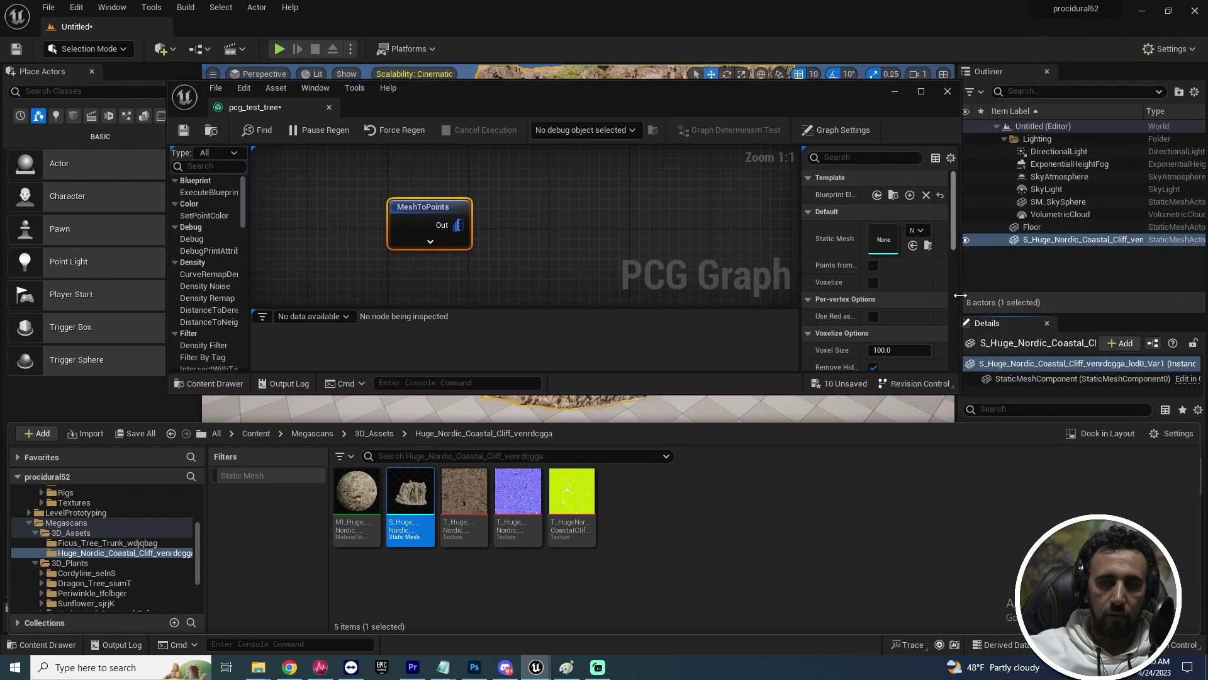
{"action": "left_click_drag", "start_coordinate": [963, 294], "coordinate": [1133, 294]}
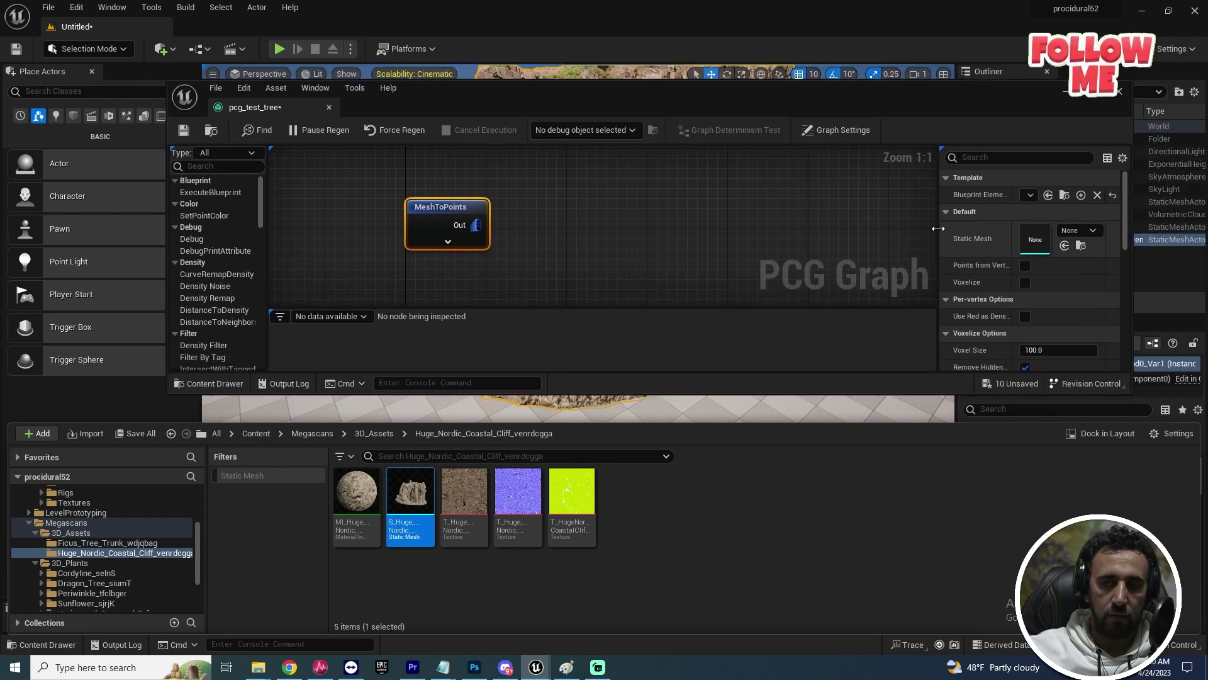
{"action": "left_click_drag", "start_coordinate": [937, 228], "coordinate": [839, 228]}
{"action": "key", "text": "ctrl+space"}
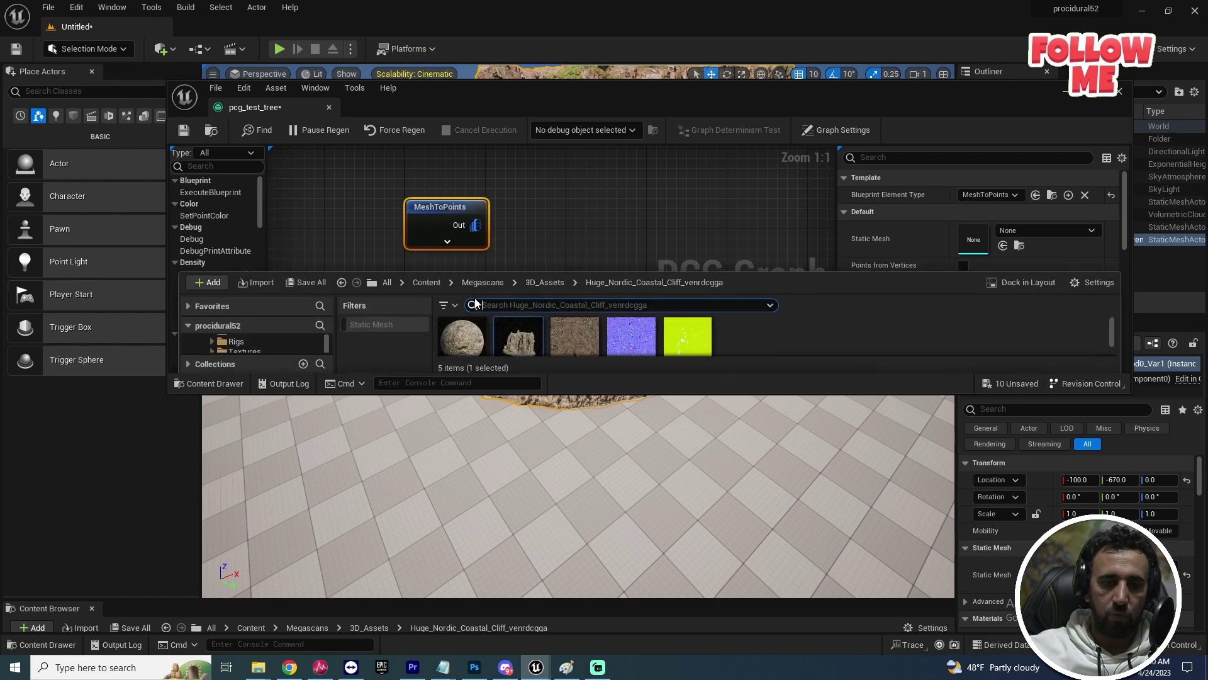
{"action": "left_click", "coordinate": [508, 252]}
{"action": "left_click", "coordinate": [466, 221]}
{"action": "key", "text": "ctrl+space"}
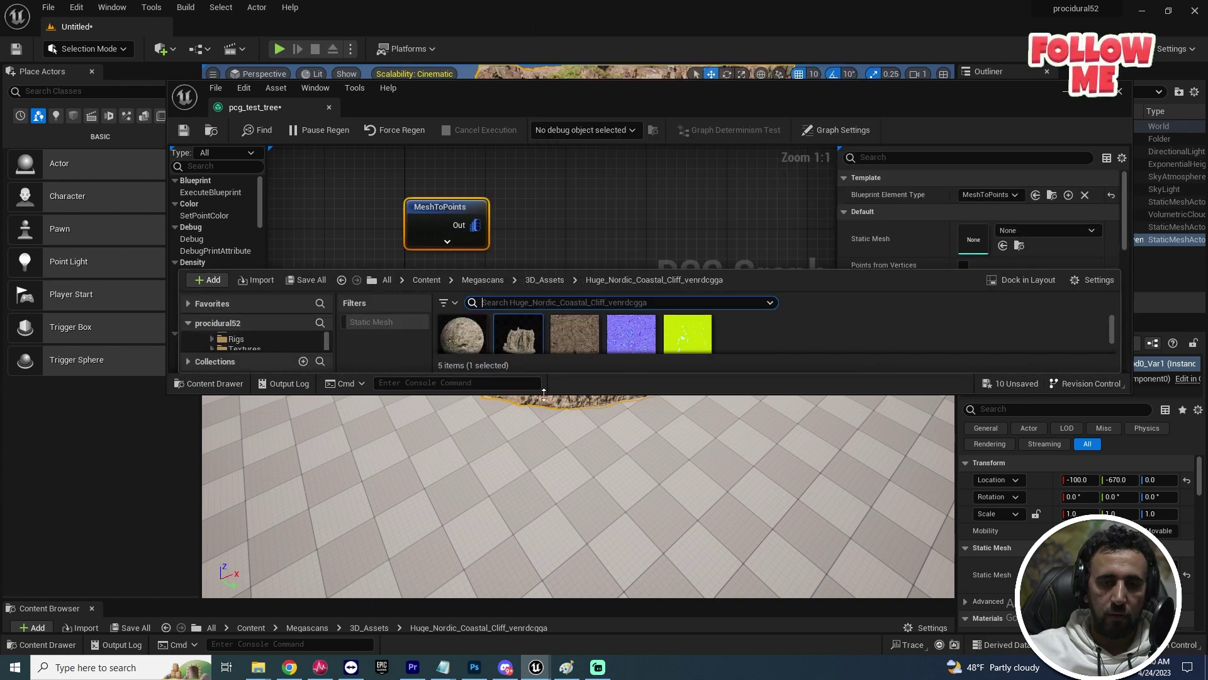
{"action": "left_click_drag", "start_coordinate": [544, 394], "coordinate": [544, 608]}
{"action": "left_click_drag", "start_coordinate": [518, 547], "coordinate": [998, 239]}
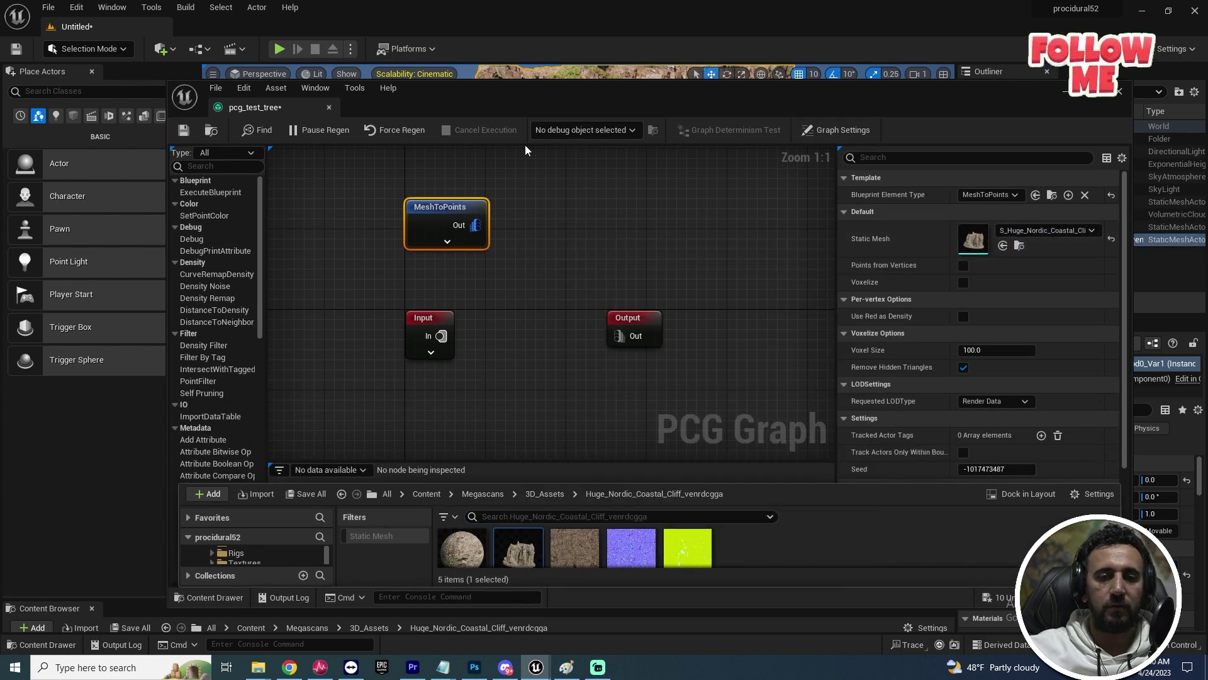
Step: Save the graph and place pcg_test_tree from the aaatest folder into the level beside the cliff
{"action": "left_click_drag", "start_coordinate": [558, 96], "coordinate": [965, 184]}
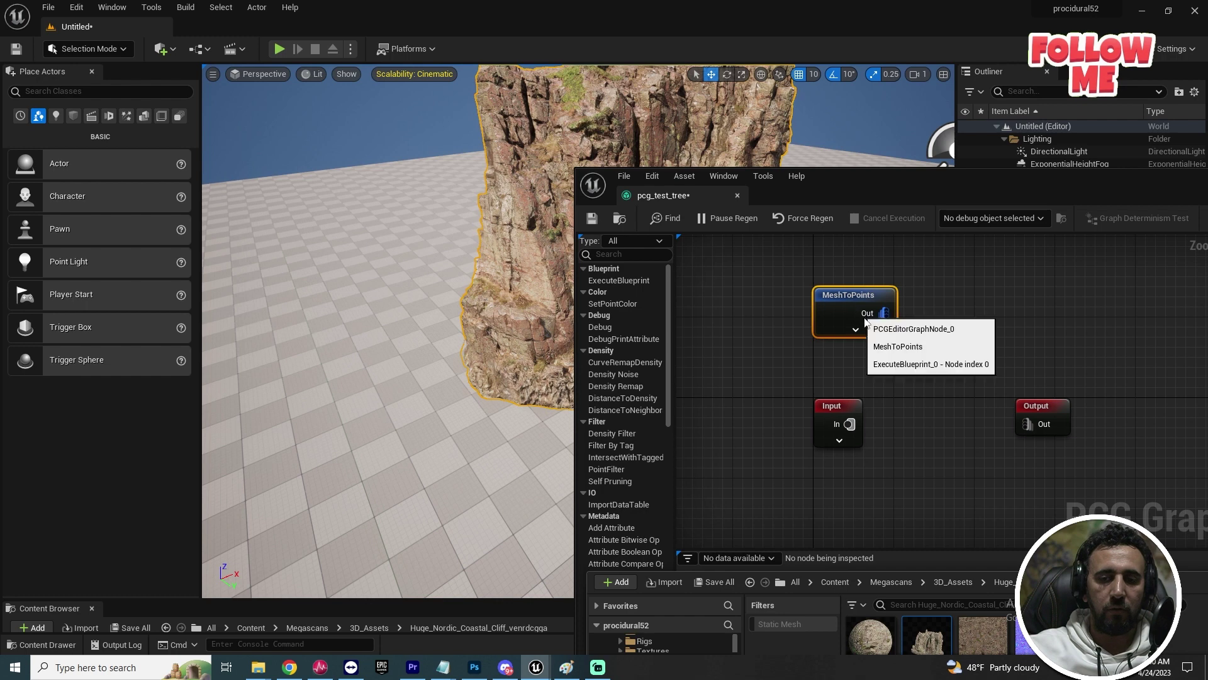
{"action": "key", "text": "ctrl+s"}
{"action": "left_click", "coordinate": [776, 333]}
{"action": "left_click", "coordinate": [371, 394]}
{"action": "key", "text": "ctrl+space"}
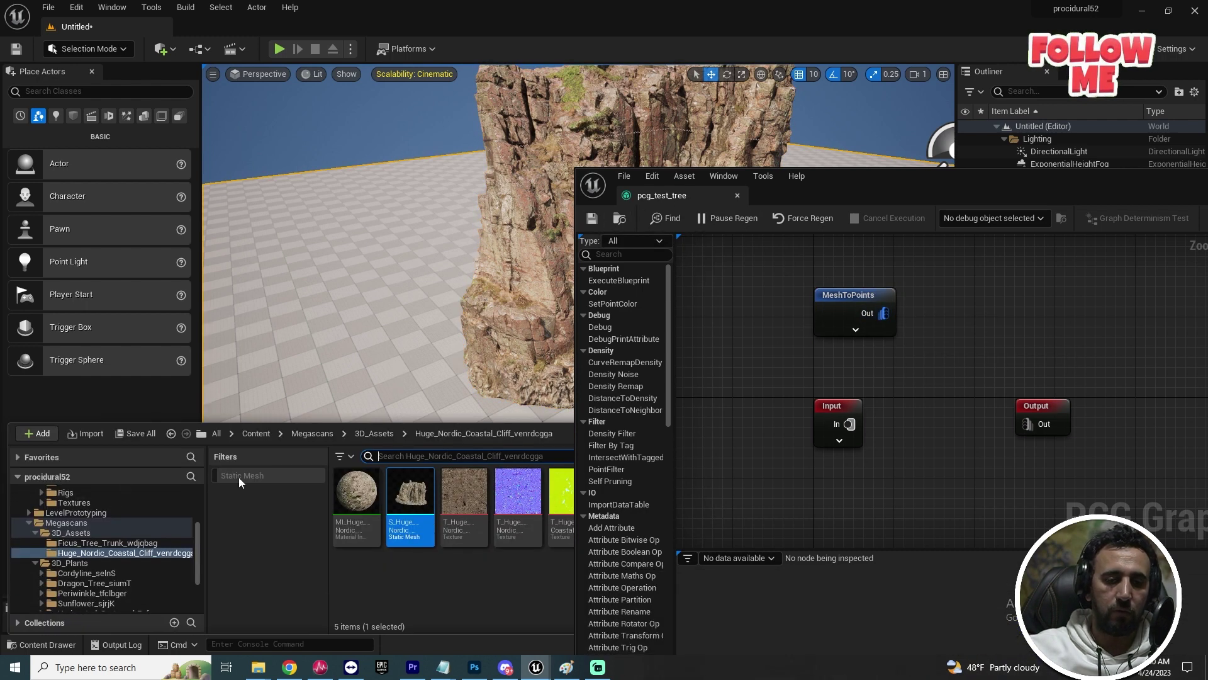
{"action": "scroll", "coordinate": [108, 553], "scroll_direction": "up", "scroll_amount": 4}
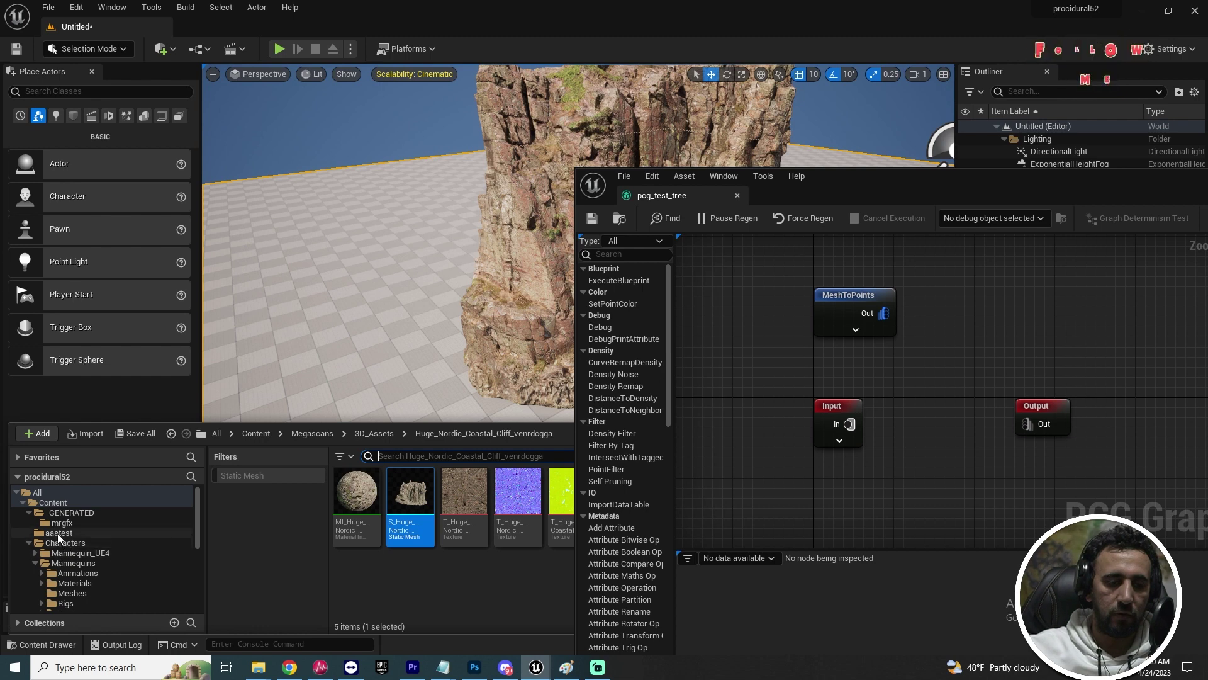
{"action": "left_click", "coordinate": [59, 533]}
{"action": "left_click", "coordinate": [808, 177]}
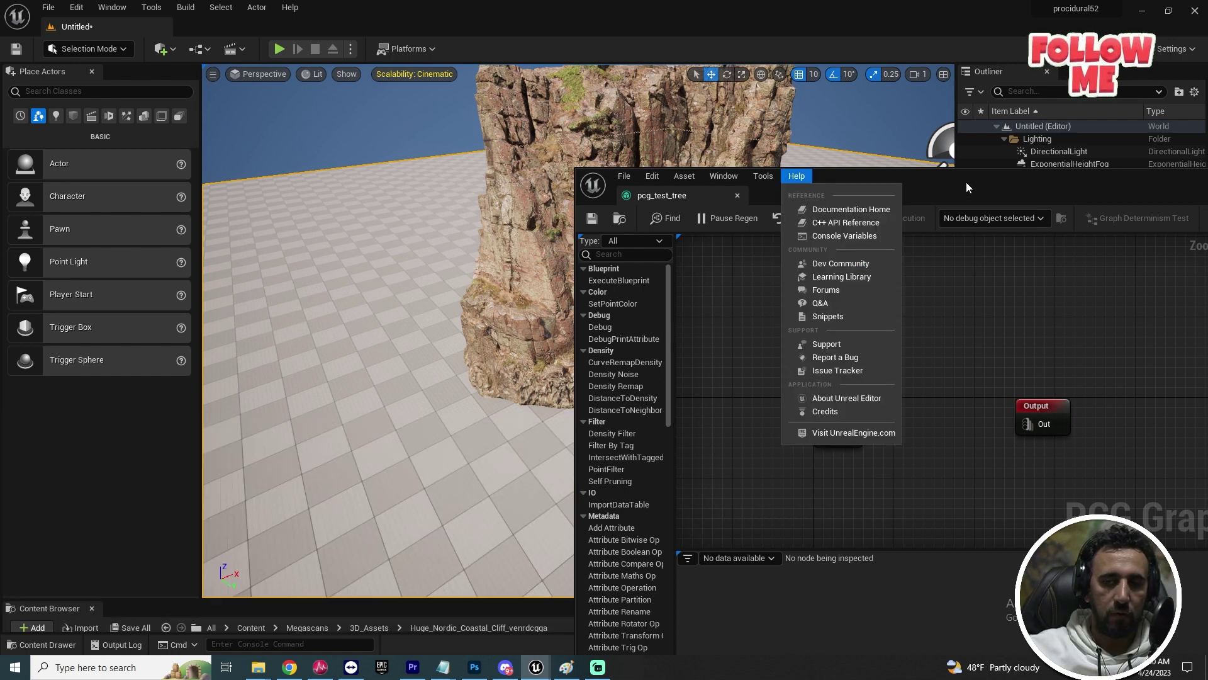
{"action": "left_click_drag", "start_coordinate": [965, 187], "coordinate": [1188, 297]}
{"action": "key", "text": "ctrl+space"}
{"action": "left_click_drag", "start_coordinate": [548, 289], "coordinate": [585, 264]}
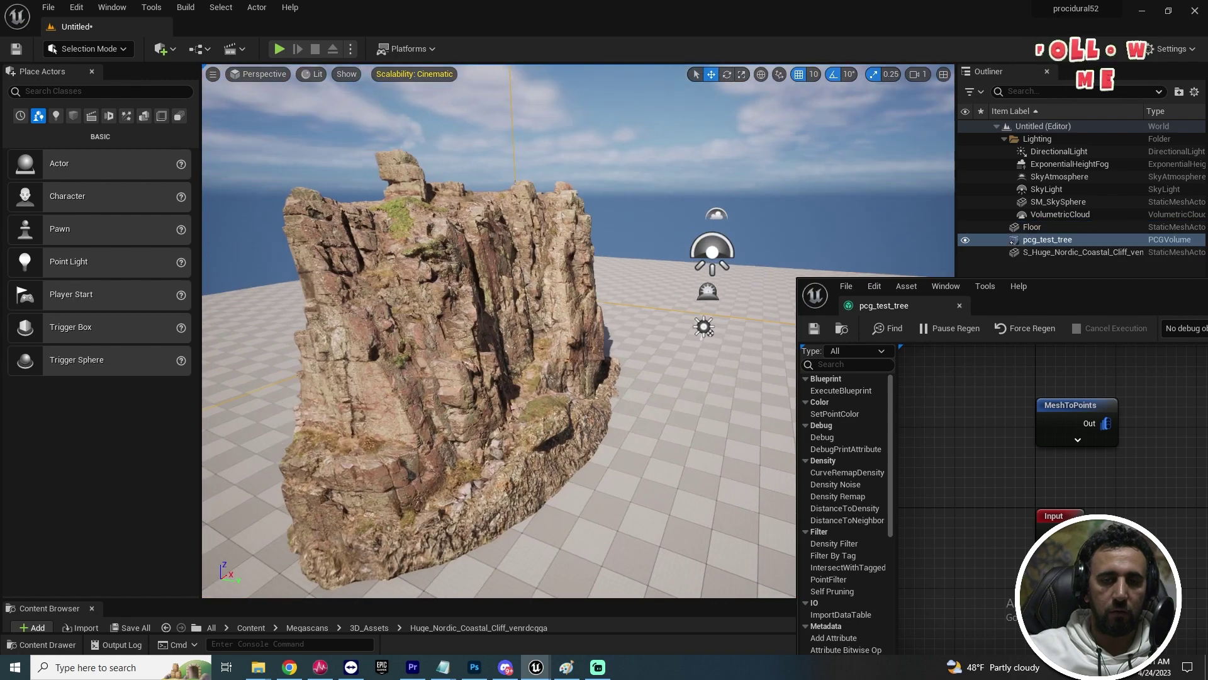
Step: Turn on Debug for the MeshToPoints node to preview its points in the level
{"action": "right_click_drag", "start_coordinate": [577, 302], "coordinate": [578, 402]}
{"action": "left_click_drag", "start_coordinate": [1056, 296], "coordinate": [637, 348]}
{"action": "right_click_drag", "start_coordinate": [490, 233], "coordinate": [420, 233]}
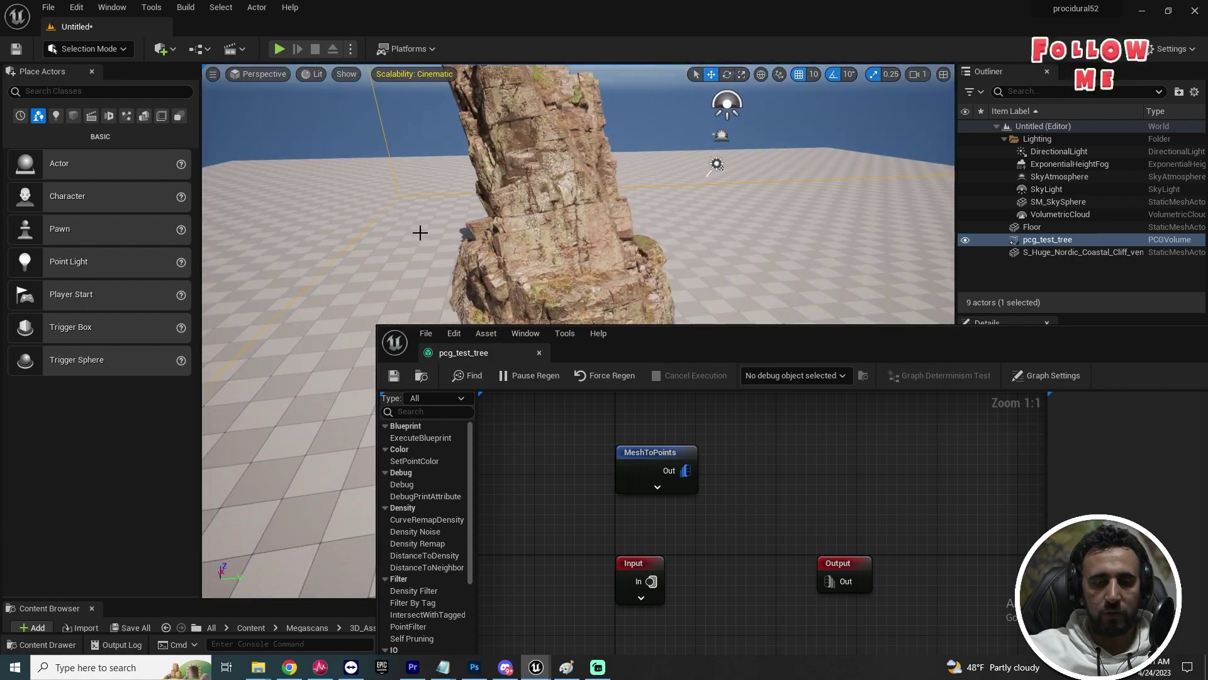
{"action": "left_click_drag", "start_coordinate": [707, 358], "coordinate": [373, 334]}
{"action": "right_click", "coordinate": [309, 427]}
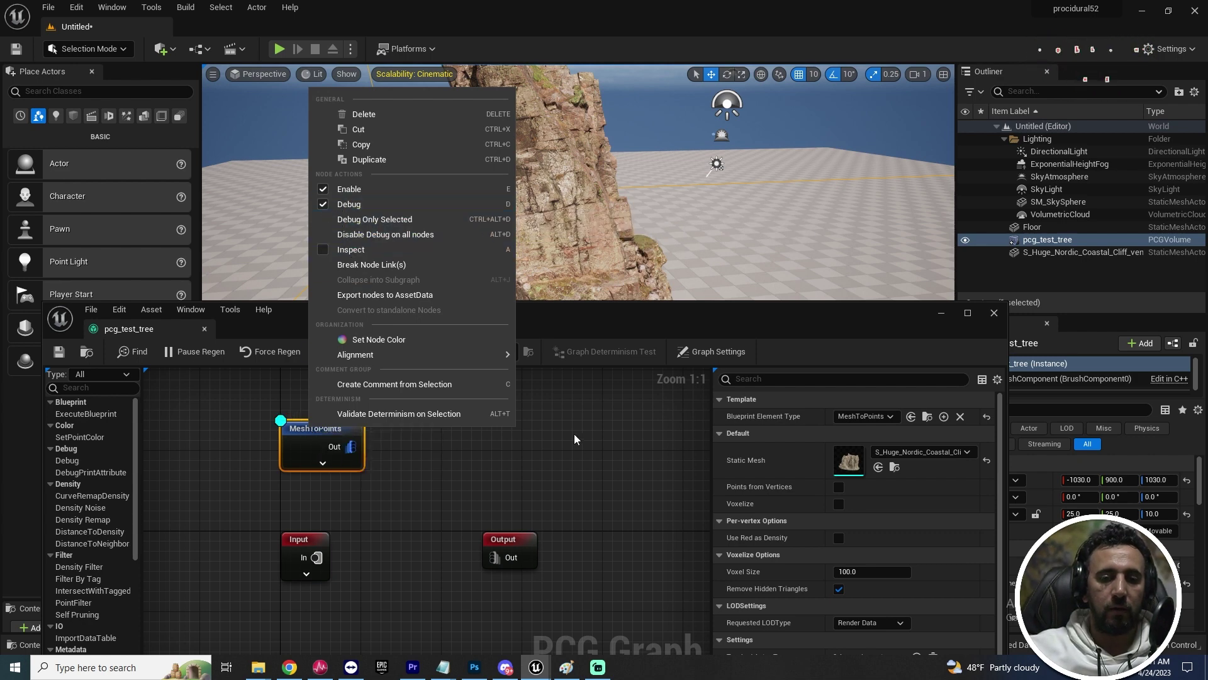
{"action": "left_click", "coordinate": [576, 465]}
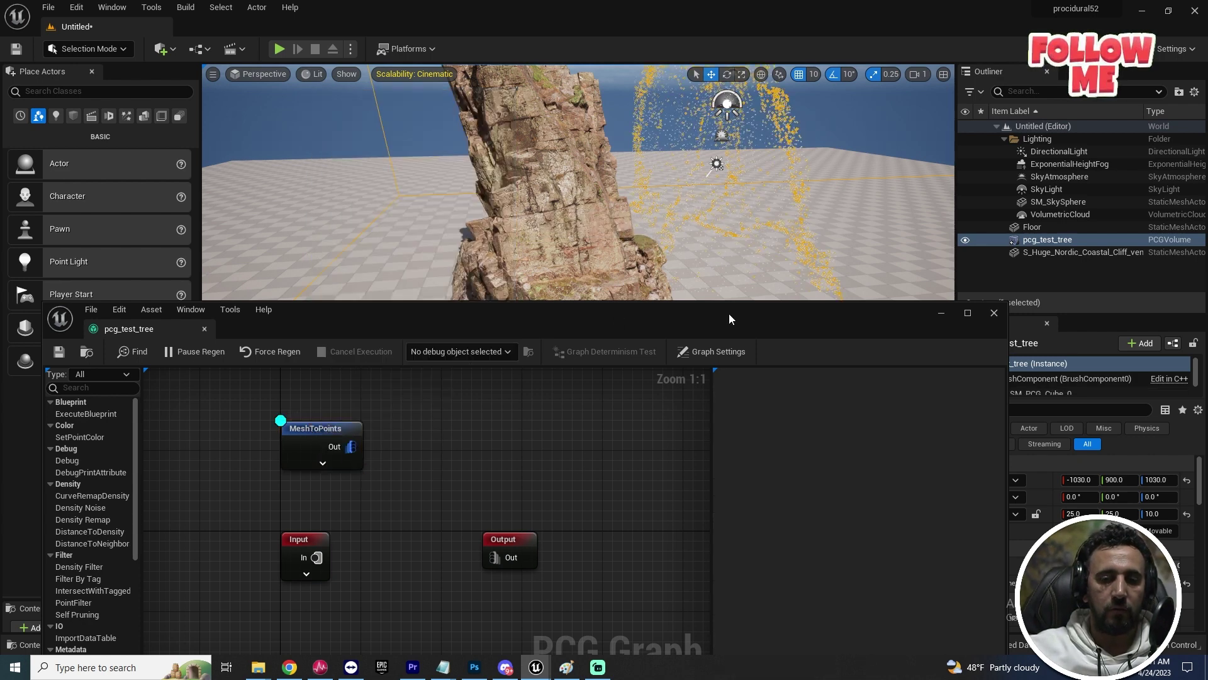
Step: Reset the locations of the pcg_test_tree volume and the cliff mesh to their defaults so the points align with the cliff
{"action": "left_click_drag", "start_coordinate": [732, 319], "coordinate": [593, 445]}
{"action": "key", "text": "w"}
{"action": "right_click_drag", "start_coordinate": [702, 154], "coordinate": [693, 123]}
{"action": "key", "text": "s"}
{"action": "right_click_drag", "start_coordinate": [724, 280], "coordinate": [729, 289]}
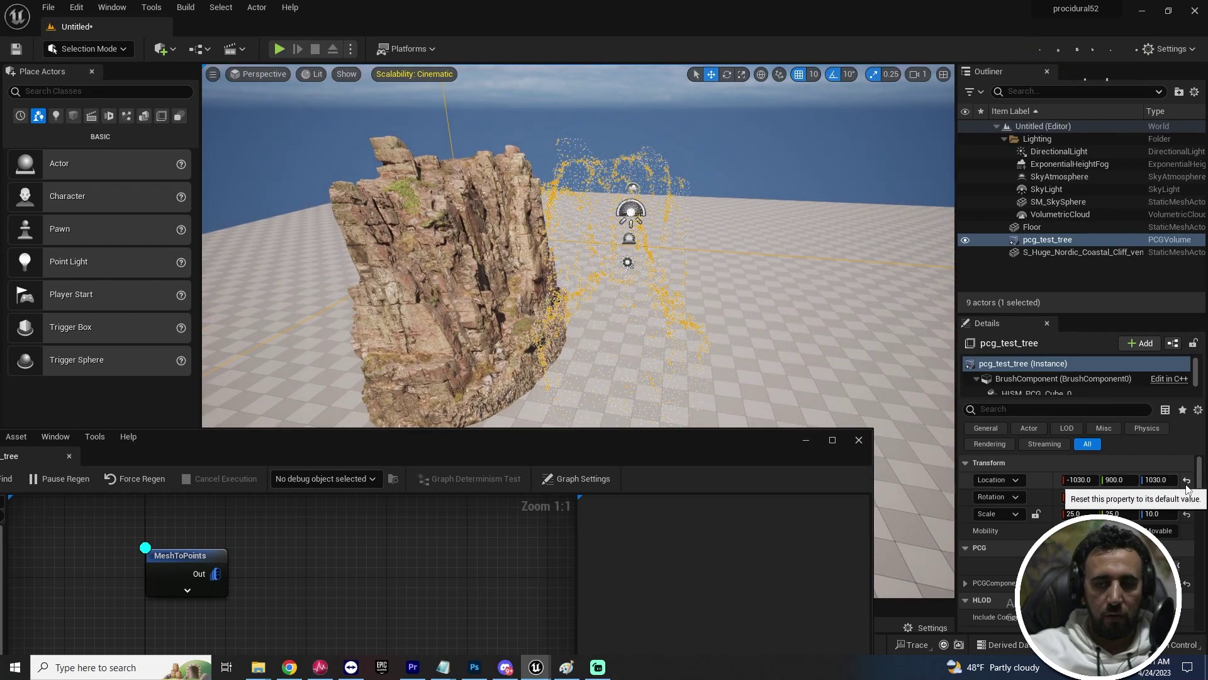
{"action": "left_click", "coordinate": [1187, 481]}
{"action": "left_click", "coordinate": [419, 281]}
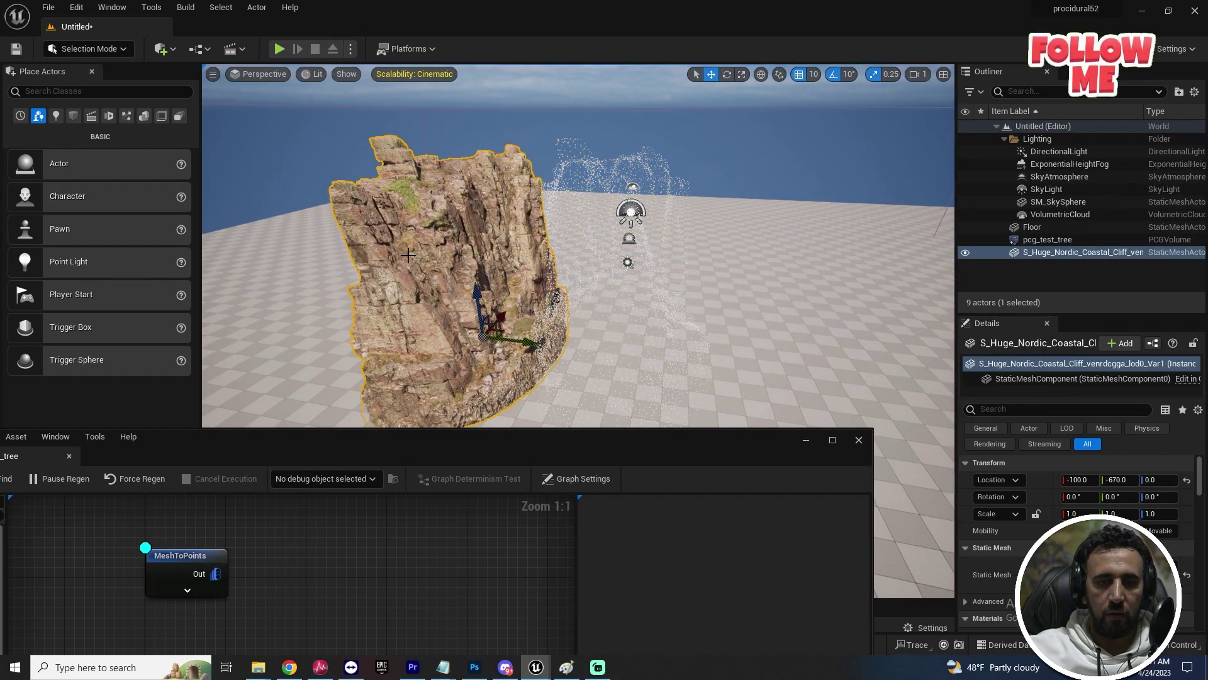
{"action": "left_click", "coordinate": [1186, 481]}
Step: Inspect the points on the cliff and add a Normal To Density node connected to the MeshToPoints output
{"action": "right_click_drag", "start_coordinate": [710, 330], "coordinate": [676, 324]}
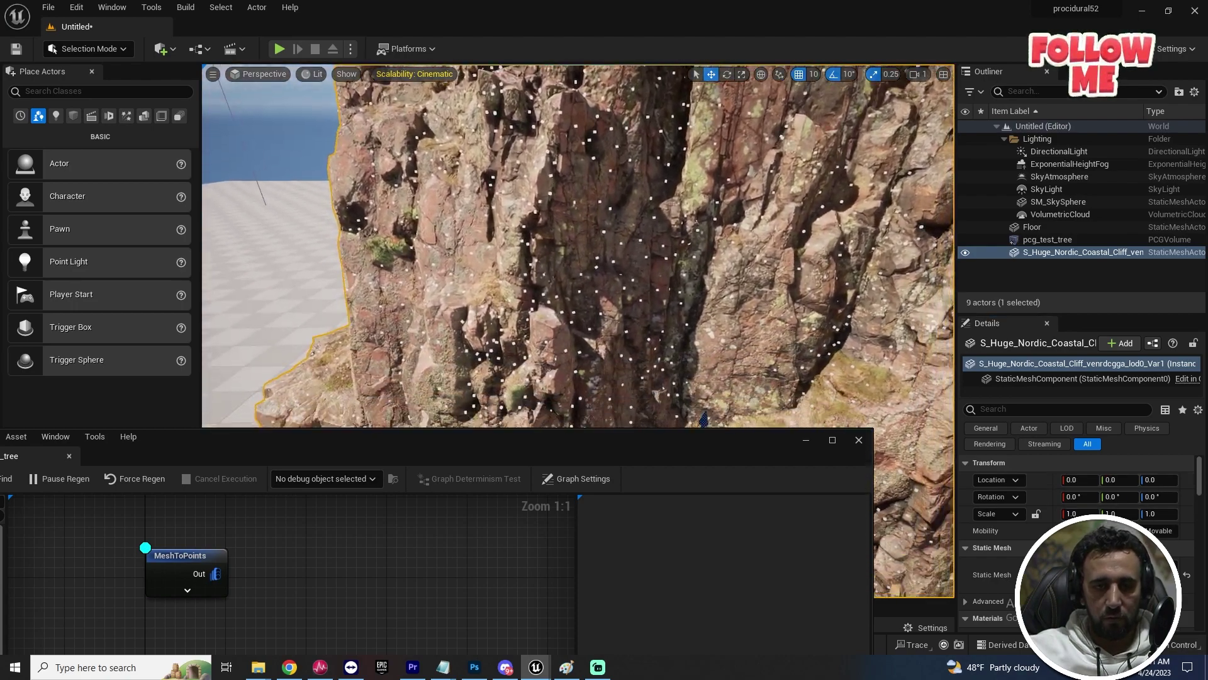
{"action": "left_click_drag", "start_coordinate": [631, 469], "coordinate": [903, 370]}
{"action": "mouse_move", "coordinate": [589, 199]}
{"action": "right_mouse_down"}
{"action": "mouse_move", "coordinate": [554, 195]}
{"action": "mouse_move", "coordinate": [648, 186]}
{"action": "mouse_move", "coordinate": [573, 195]}
{"action": "right_mouse_up"}
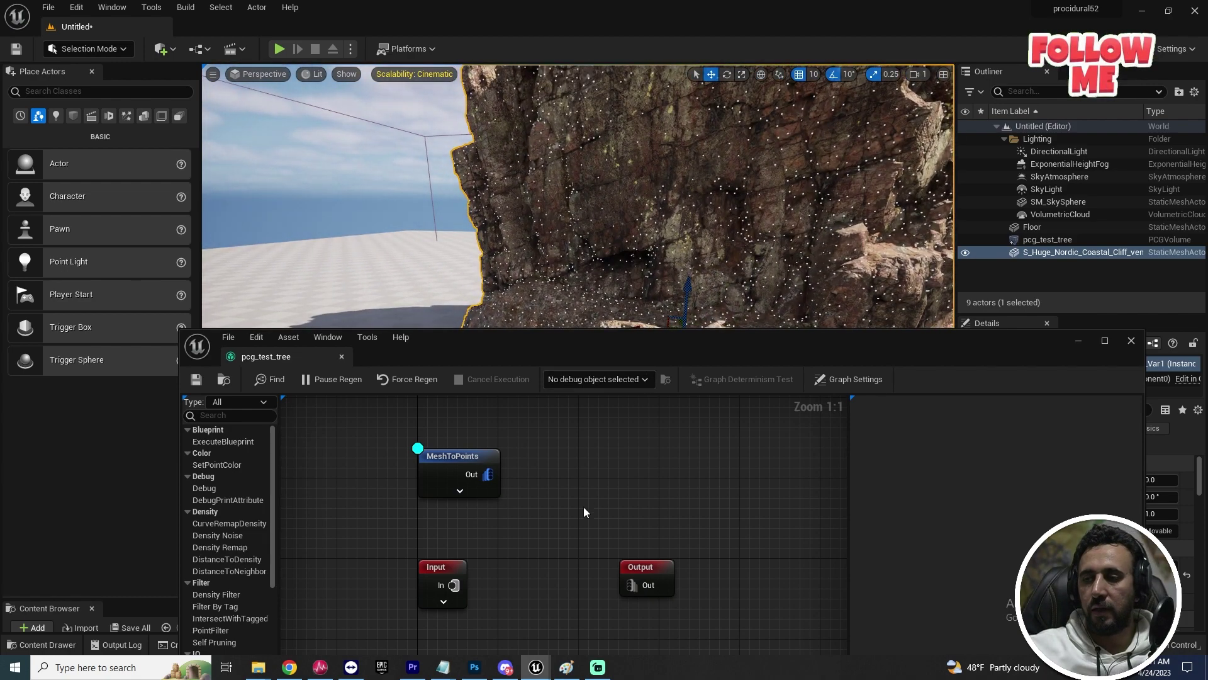
{"action": "left_click_drag", "start_coordinate": [488, 475], "coordinate": [560, 442]}
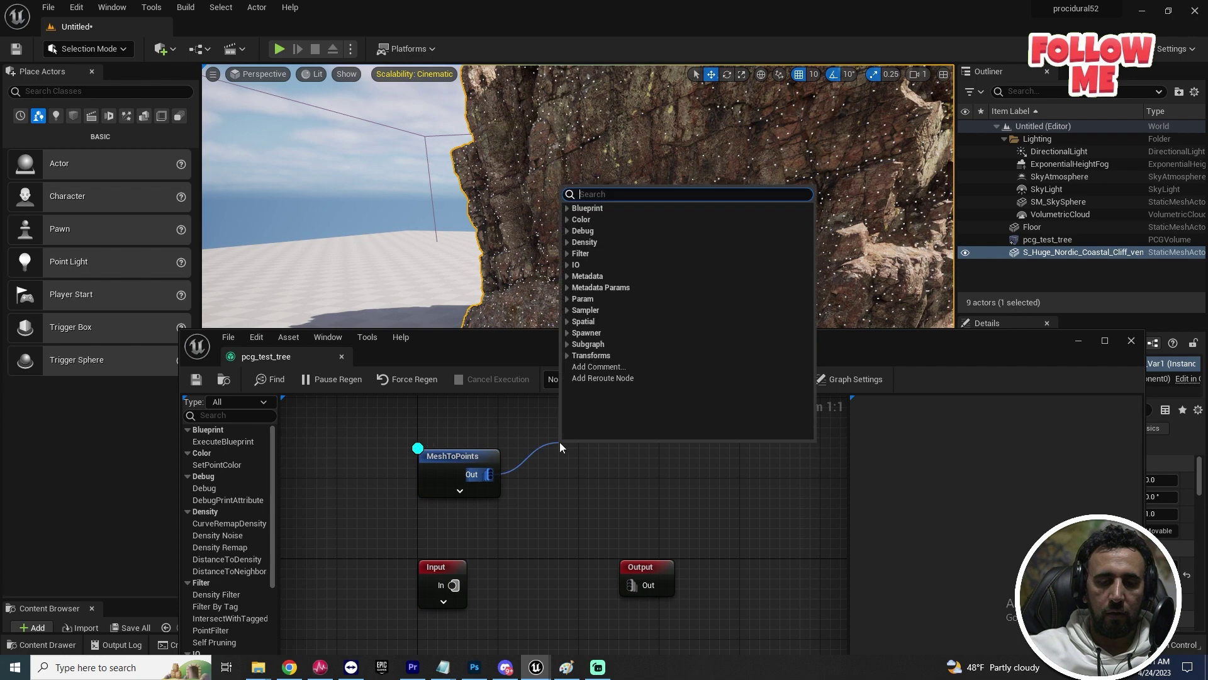
{"action": "type", "text": "norma"}
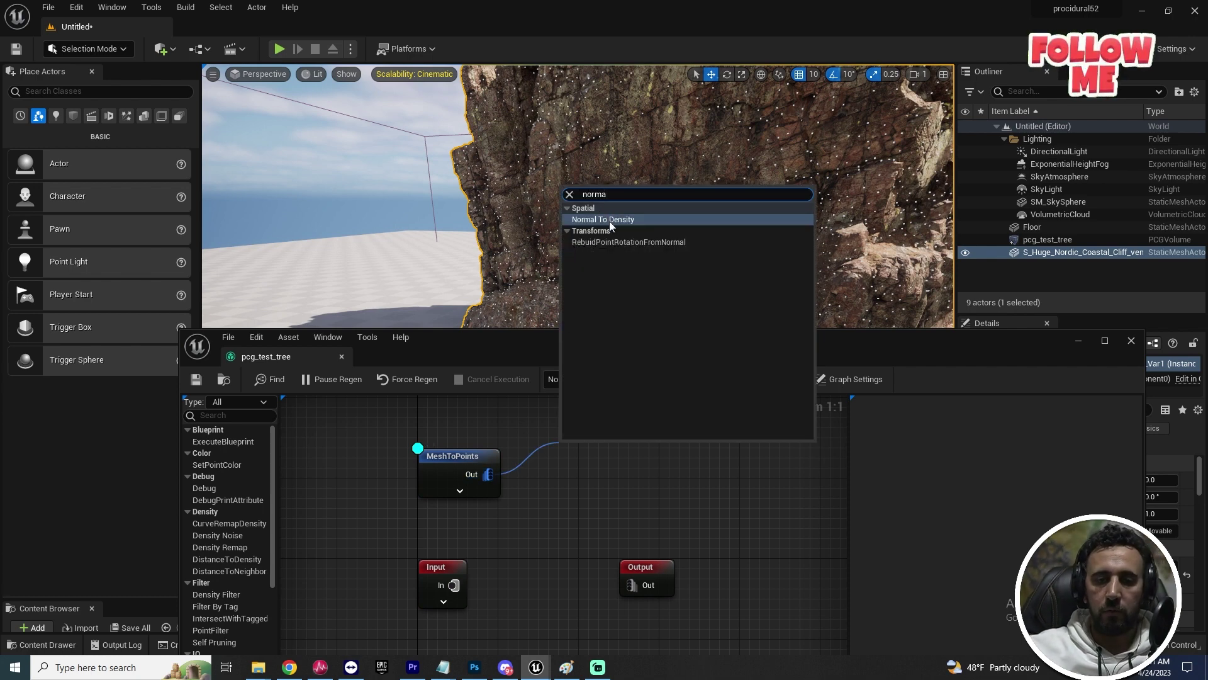
{"action": "left_click", "coordinate": [608, 220]}
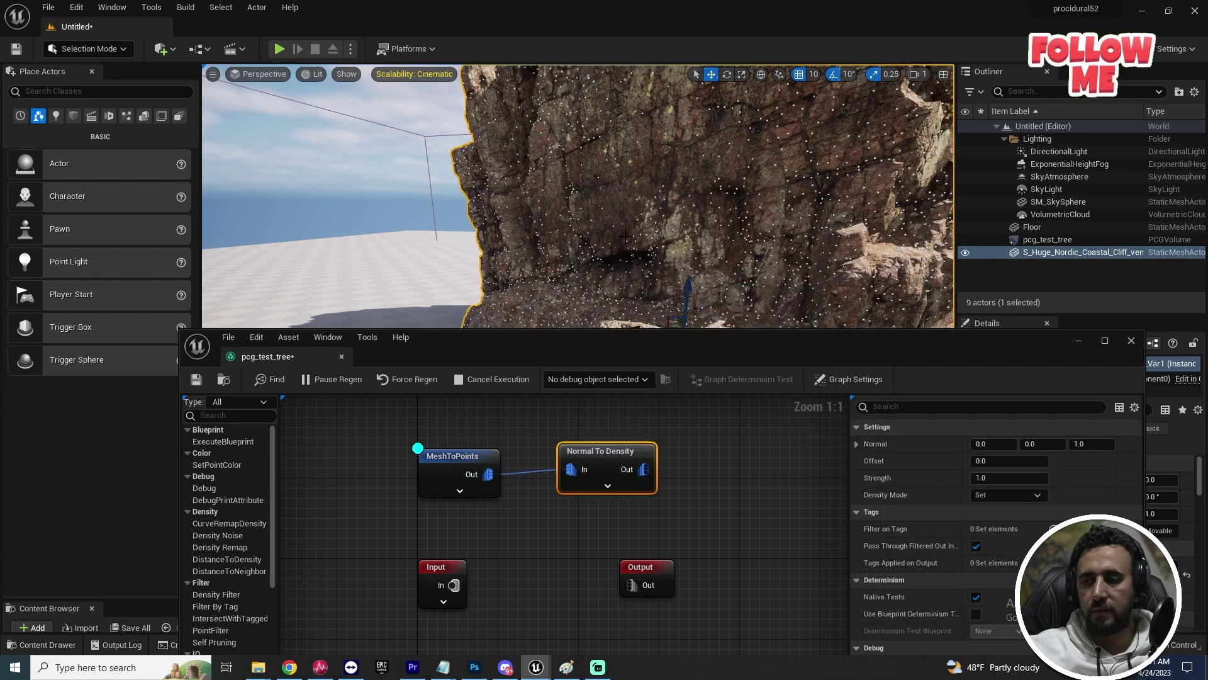
Step: Set the Y component of the Normal To Density node's normal to 1
{"action": "right_click_drag", "start_coordinate": [765, 498], "coordinate": [724, 522]}
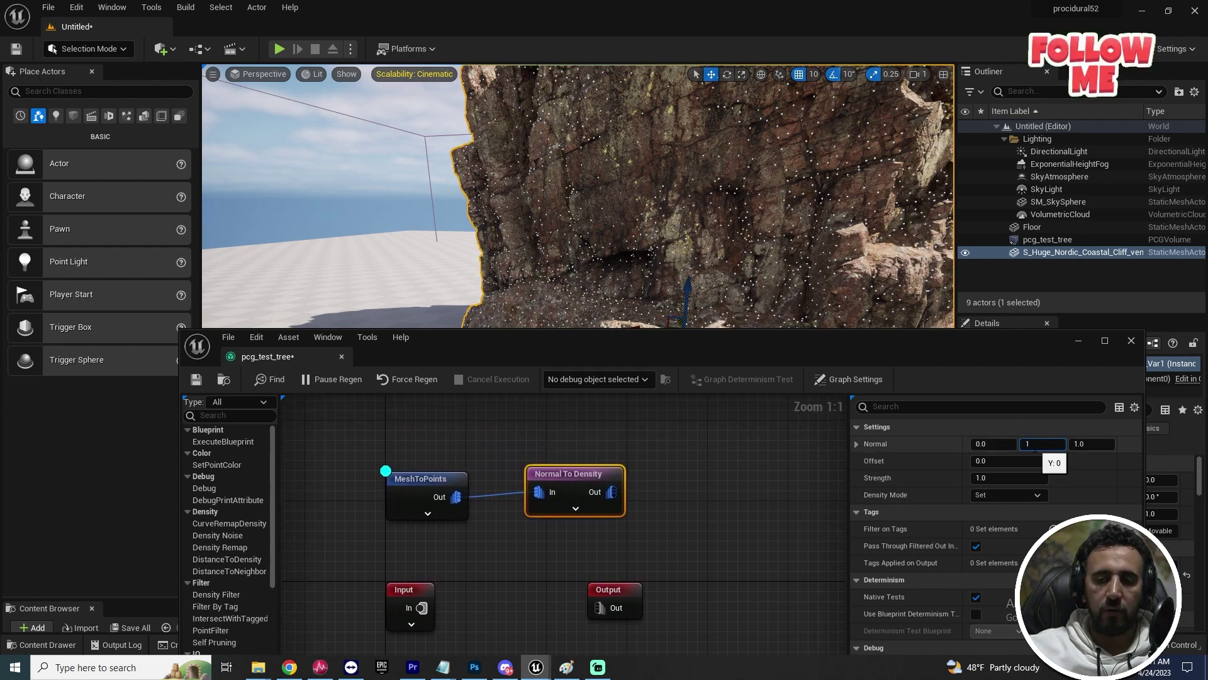
{"action": "key", "text": "Return"}
{"action": "right_click_drag", "start_coordinate": [724, 207], "coordinate": [554, 208]}
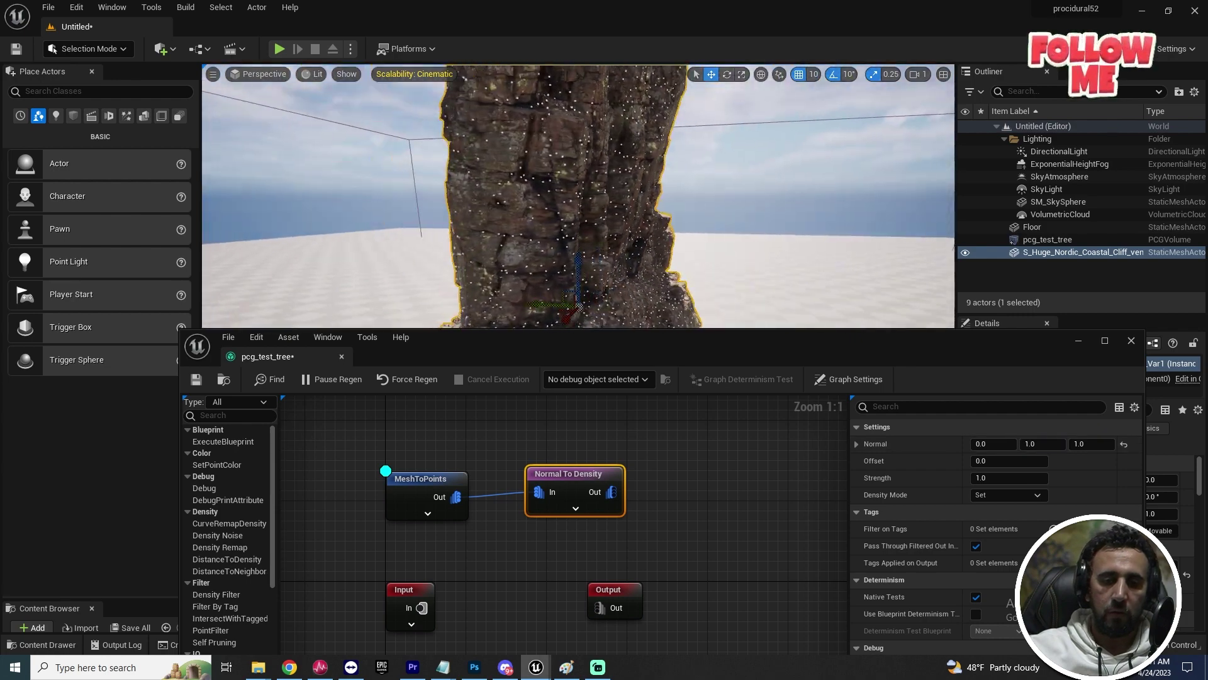
Step: Turn on Debug for the Normal To Density node, turn it off for MeshToPoints, and check the points around the cliff
{"action": "right_click", "coordinate": [563, 474]}
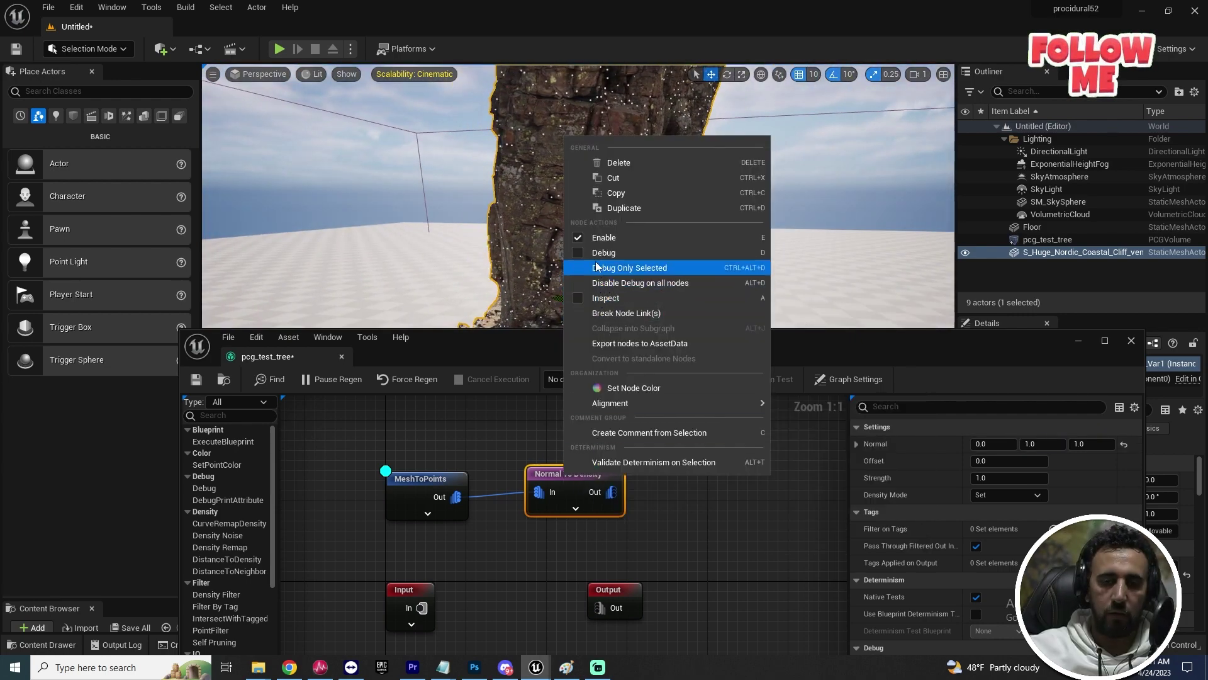
{"action": "left_click", "coordinate": [596, 267]}
{"action": "left_click", "coordinate": [412, 480]}
{"action": "right_click", "coordinate": [421, 482]}
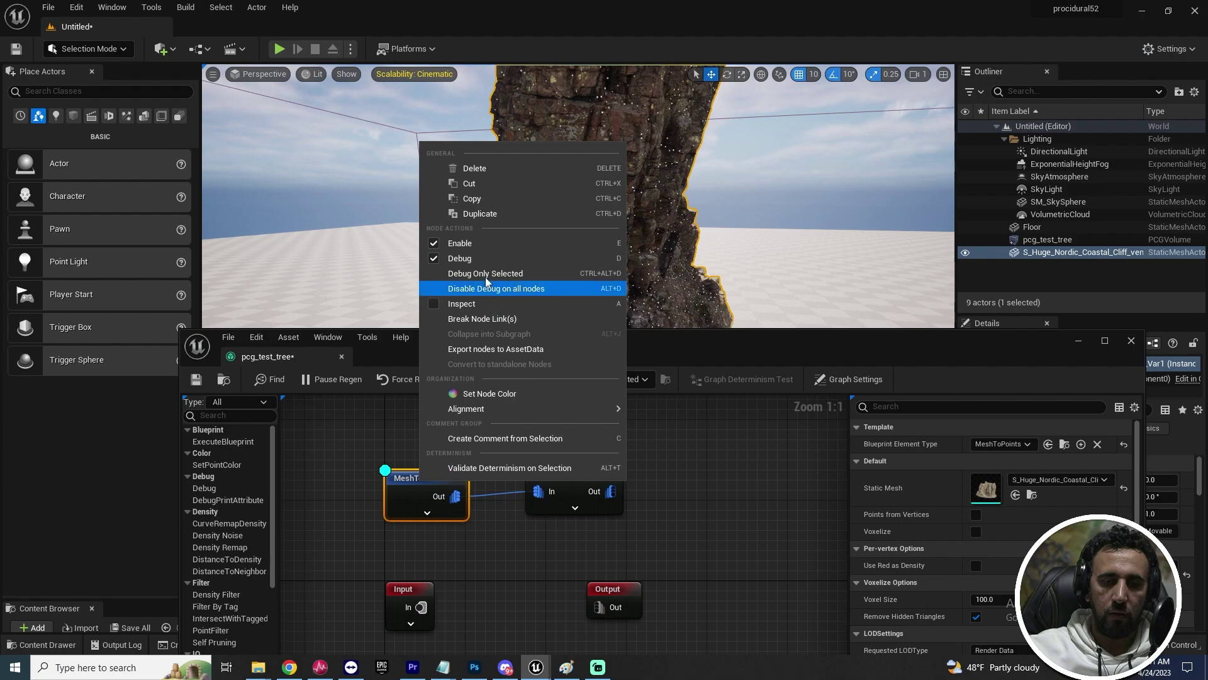
{"action": "left_click", "coordinate": [454, 258]}
{"action": "left_click_drag", "start_coordinate": [566, 252], "coordinate": [440, 233], "text": "alt"}
{"action": "left_click_drag", "start_coordinate": [566, 208], "coordinate": [365, 214], "text": "alt"}
{"action": "left_click_drag", "start_coordinate": [440, 208], "coordinate": [692, 223], "text": "alt"}
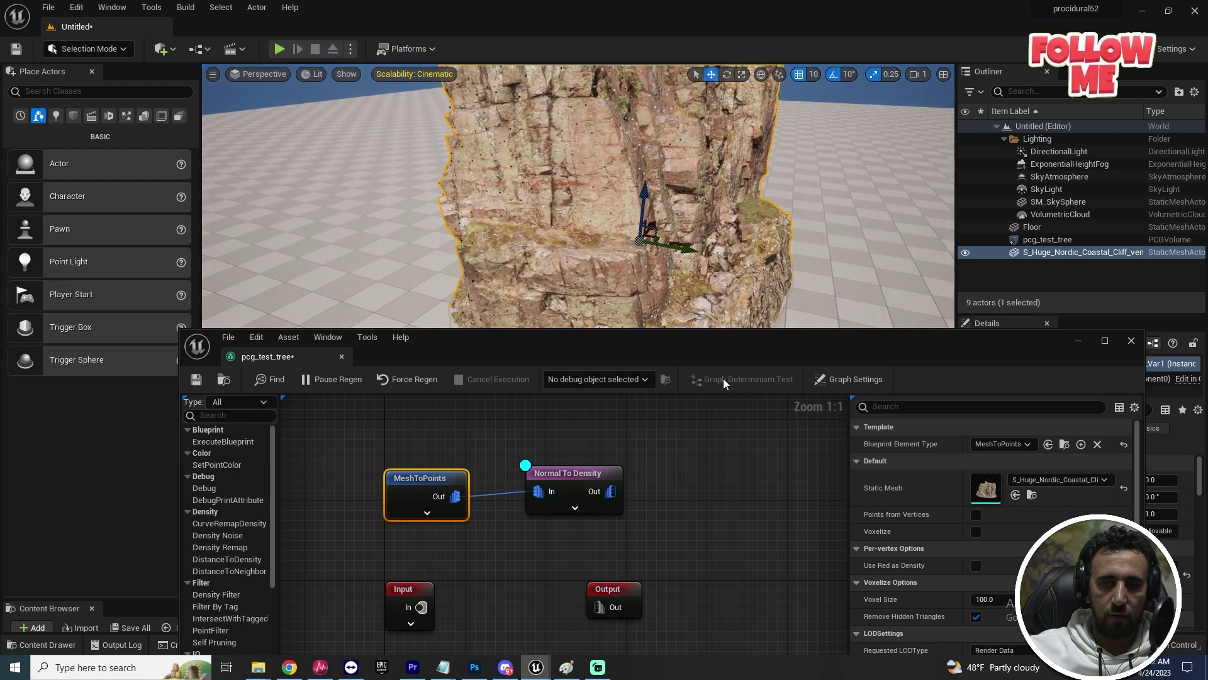
Step: Add a Transform Points node connected to the Normal To Density output
{"action": "left_click_drag", "start_coordinate": [764, 340], "coordinate": [726, 181]}
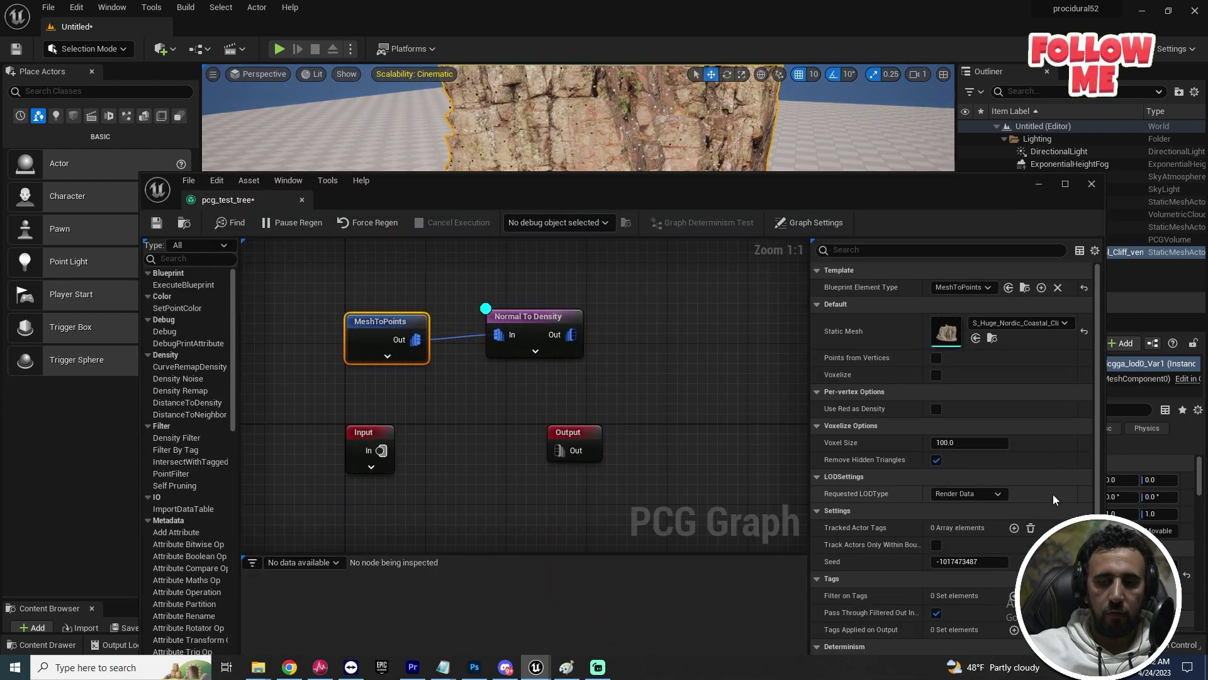
{"action": "scroll", "coordinate": [1052, 493], "scroll_direction": "down", "scroll_amount": 2}
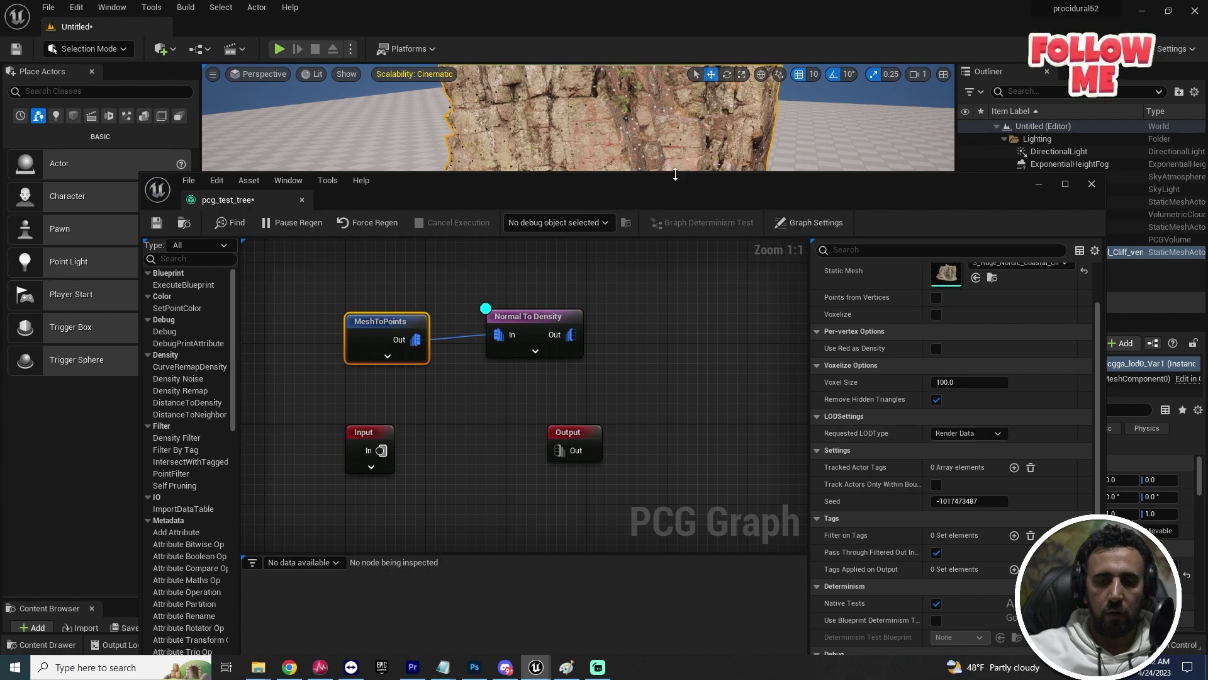
{"action": "left_click_drag", "start_coordinate": [678, 178], "coordinate": [580, 409]}
{"action": "right_click_drag", "start_coordinate": [579, 284], "coordinate": [869, 377]}
{"action": "key", "text": "s"}
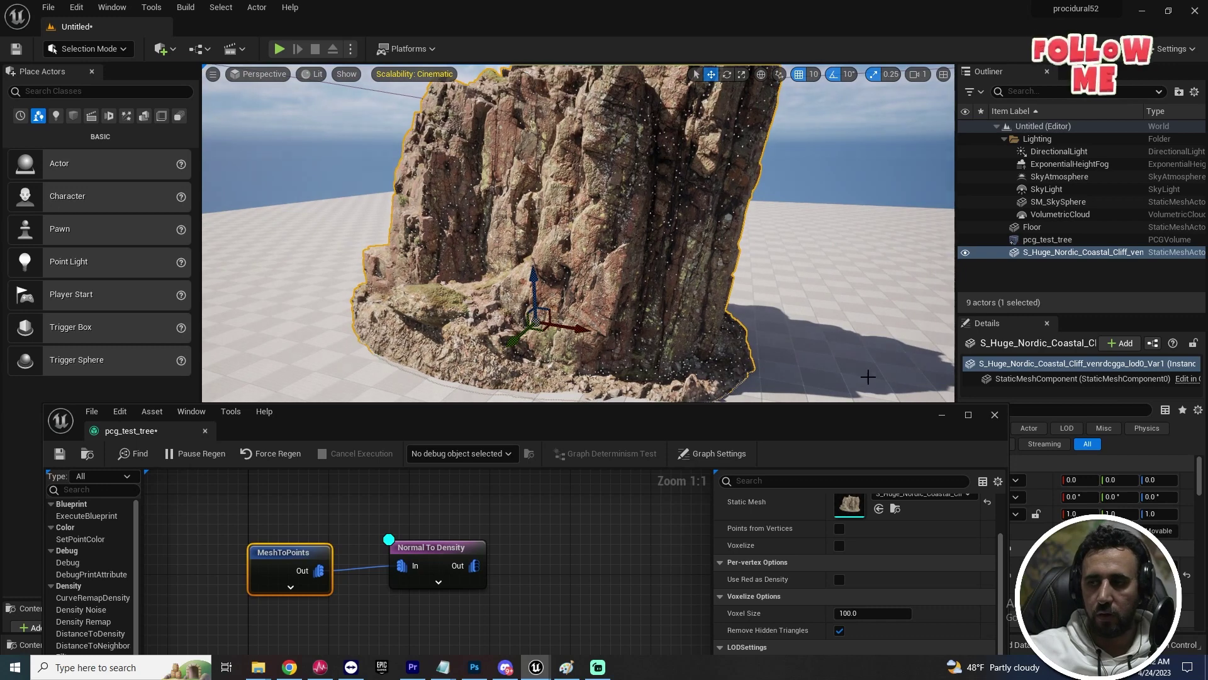
{"action": "left_click_drag", "start_coordinate": [475, 565], "coordinate": [518, 540]}
{"action": "type", "text": "tr"}
{"action": "key", "text": "BackSpace"}
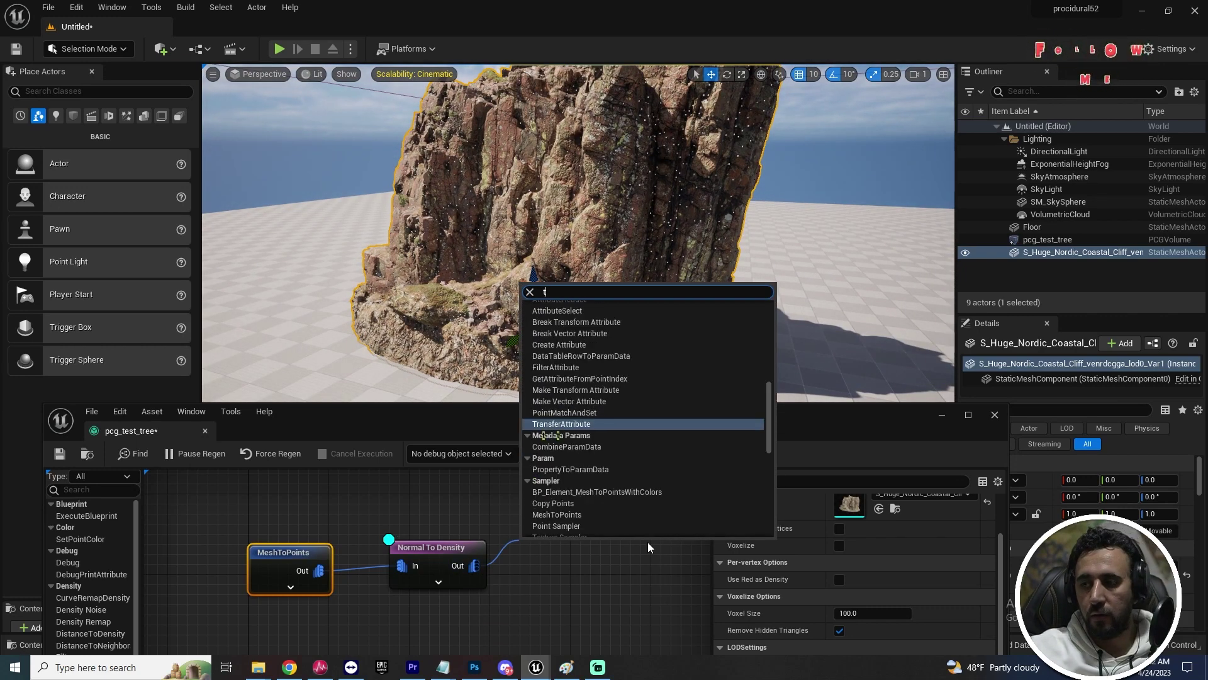
{"action": "type", "text": "ransf"}
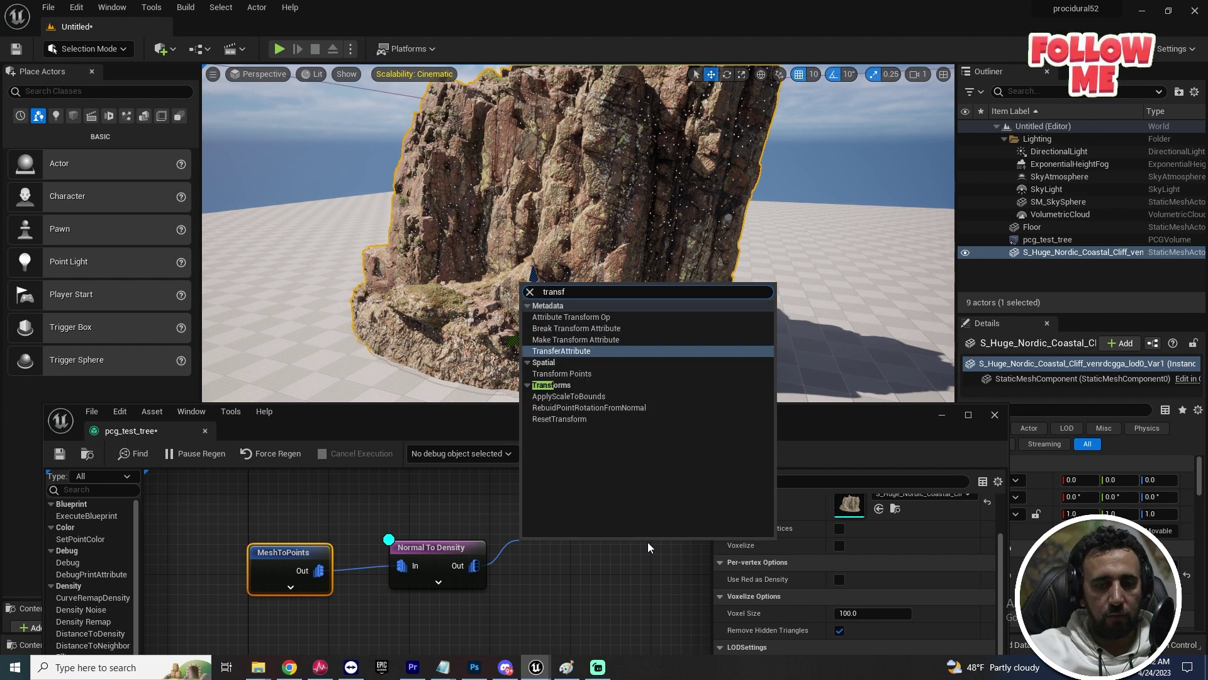
{"action": "left_click", "coordinate": [584, 374]}
{"action": "right_click_drag", "start_coordinate": [591, 560], "coordinate": [530, 554]}
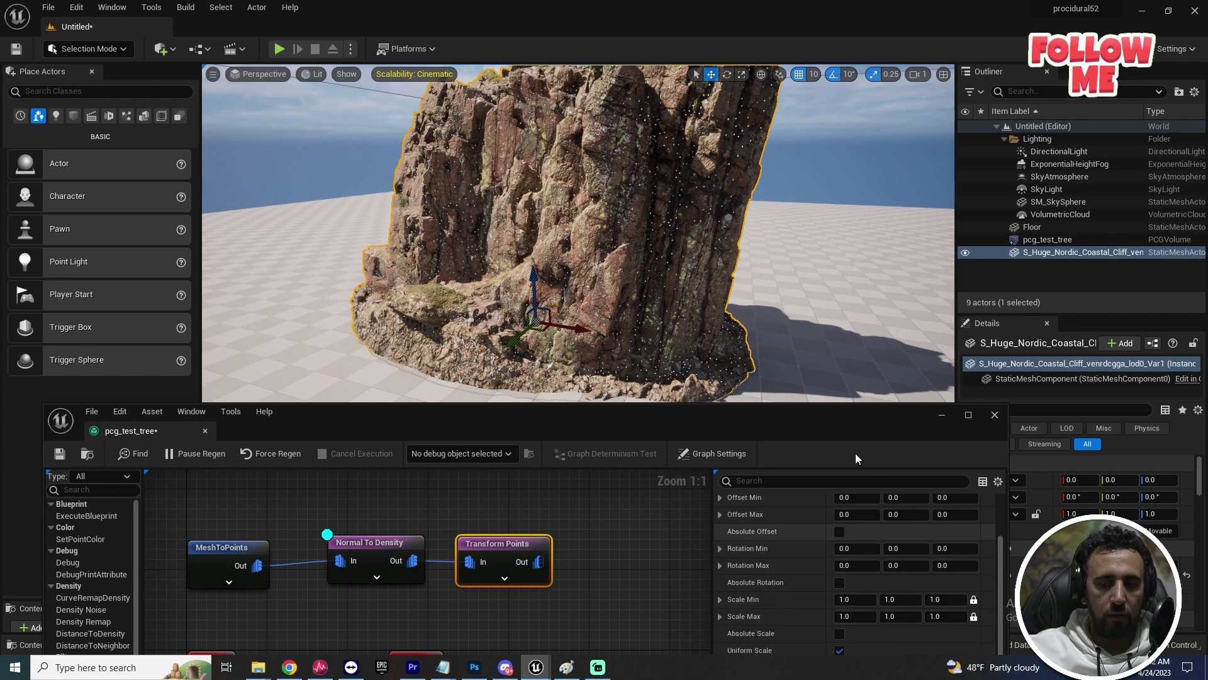
Step: Set the Transform Points node's uniform Scale Min to 0.1 and Scale Max to 1.5
{"action": "left_click_drag", "start_coordinate": [840, 417], "coordinate": [749, 138]}
{"action": "left_click", "coordinate": [762, 324]}
{"action": "type", "text": "0.1"}
{"action": "key", "text": "Return"}
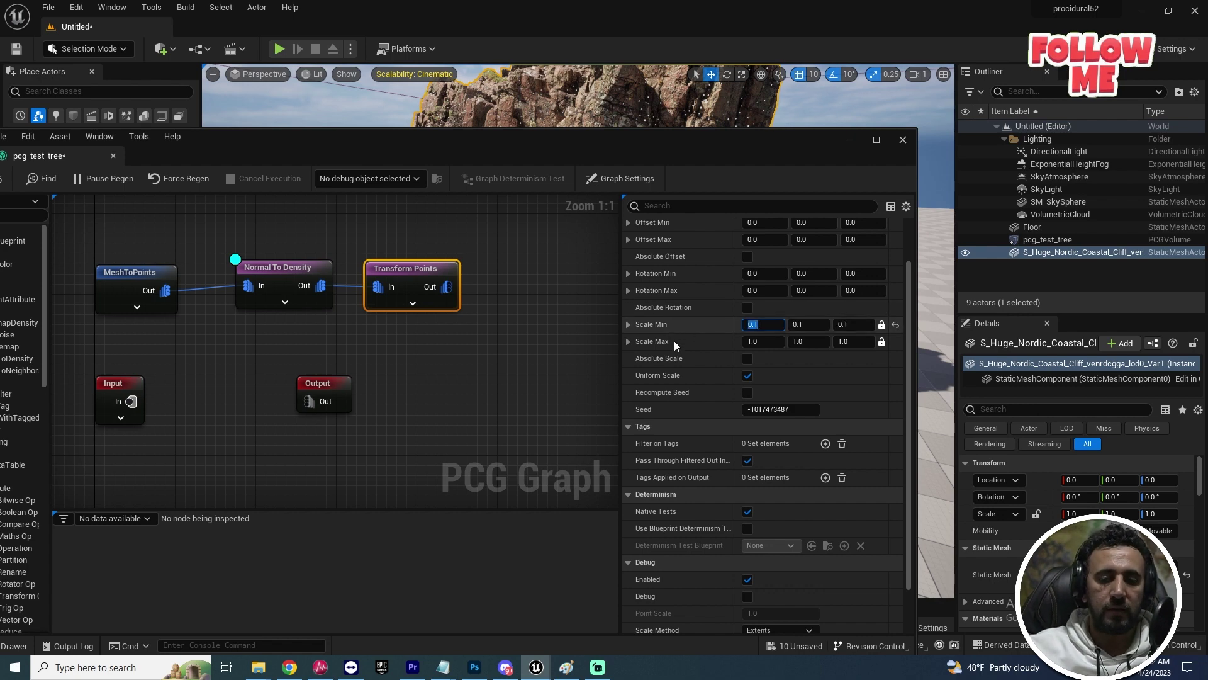
{"action": "left_click", "coordinate": [814, 336]}
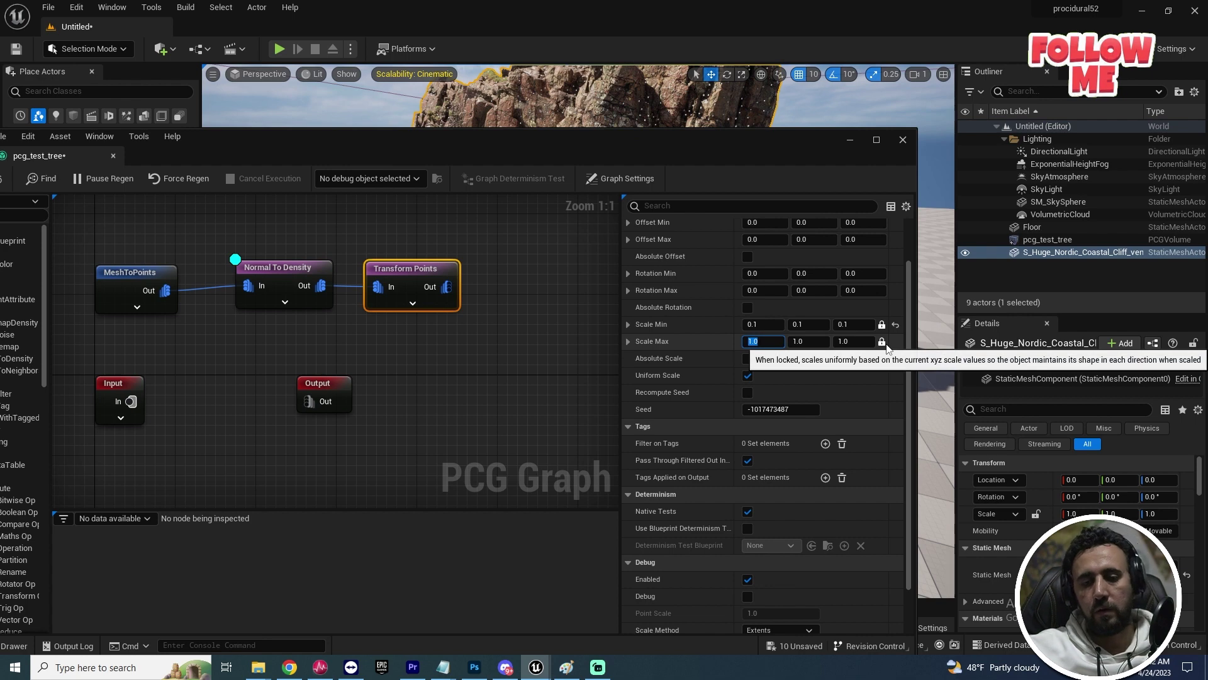
{"action": "type", "text": "1.5"}
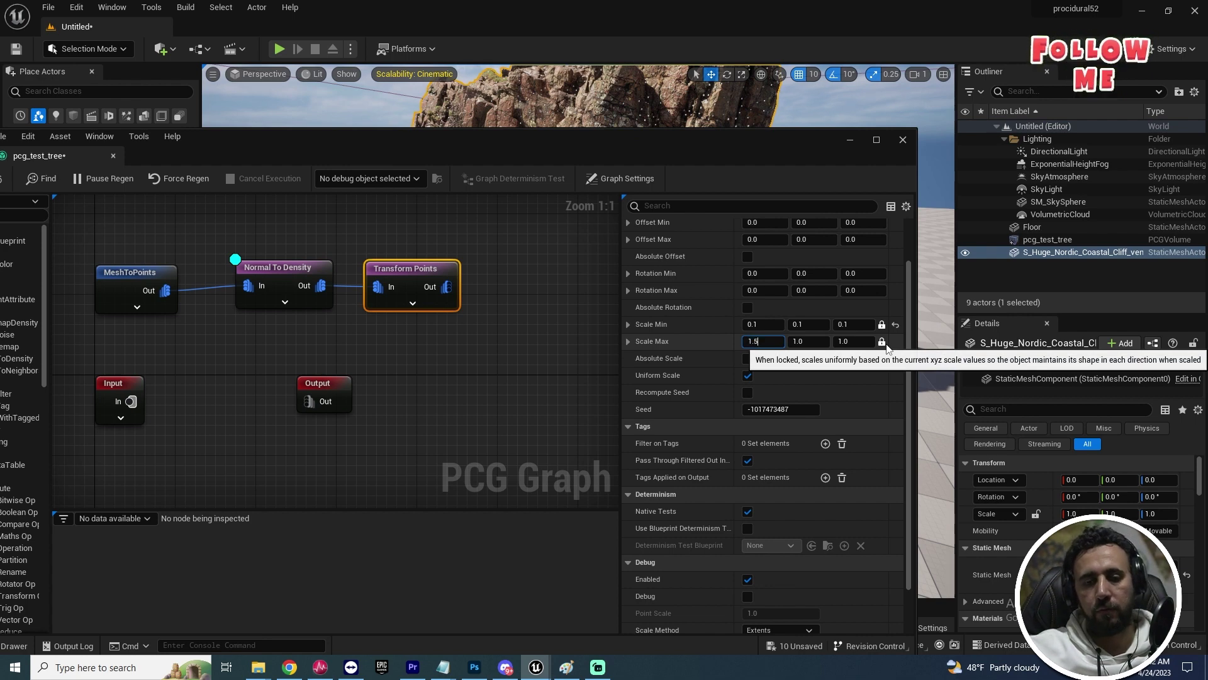
{"action": "key", "text": "Return"}
Step: Add a StaticMeshSpawner node connected to the Transform Points output and widen the graph window to show the whole chain
{"action": "left_click_drag", "start_coordinate": [728, 143], "coordinate": [665, 220]}
{"action": "left_click_drag", "start_coordinate": [384, 363], "coordinate": [452, 332]}
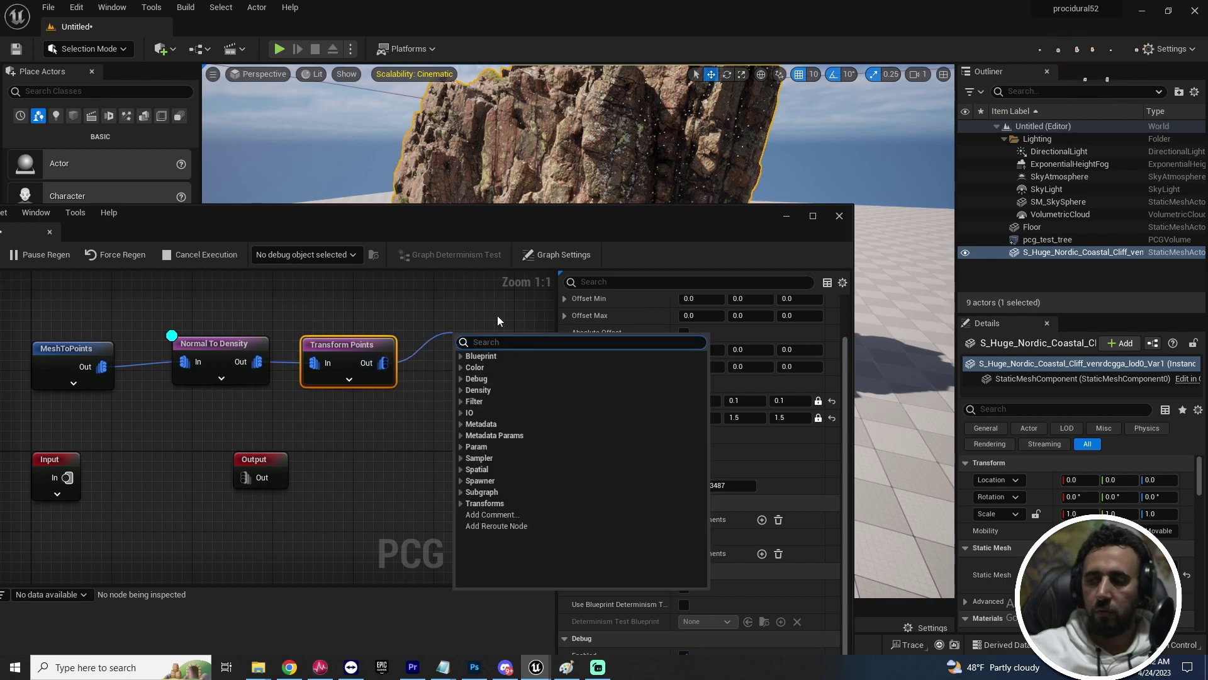
{"action": "type", "text": "stat"}
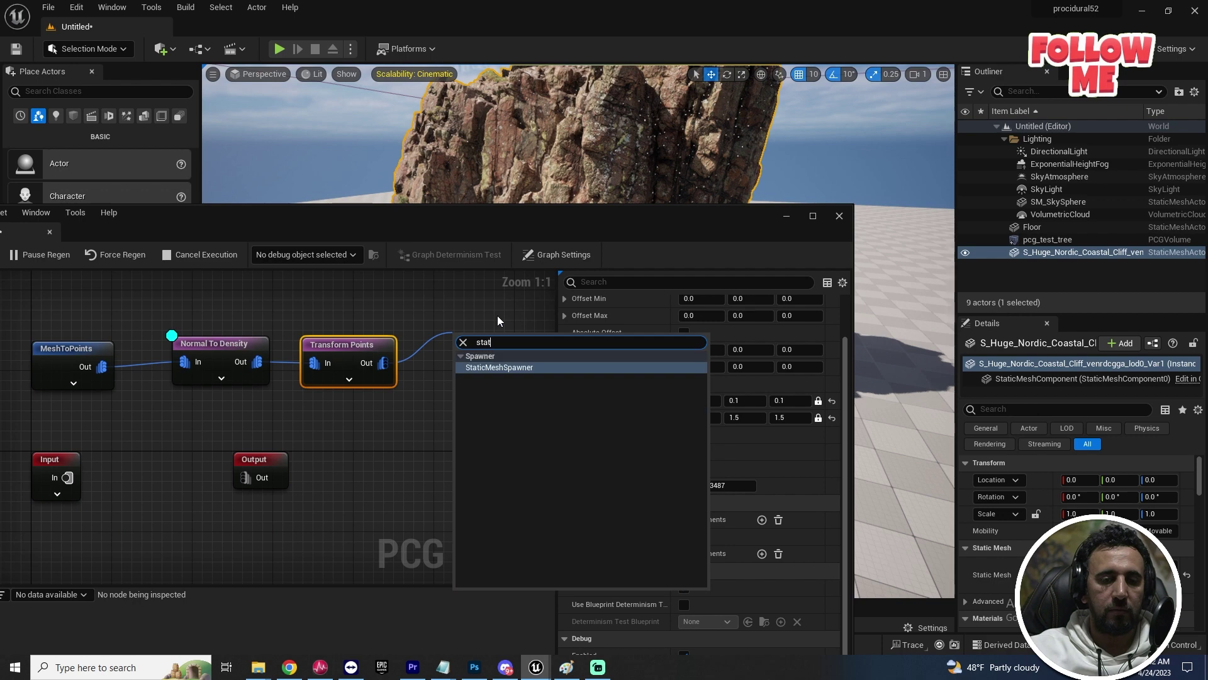
{"action": "left_click", "coordinate": [501, 369]}
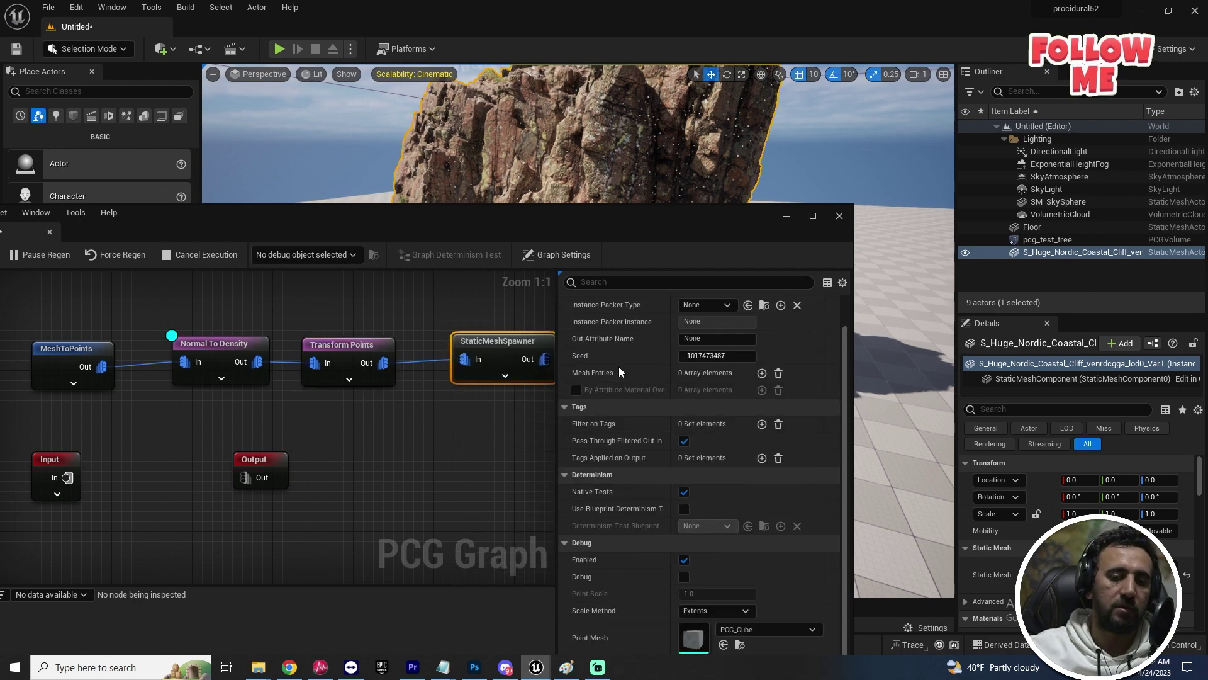
{"action": "left_click", "coordinate": [855, 341]}
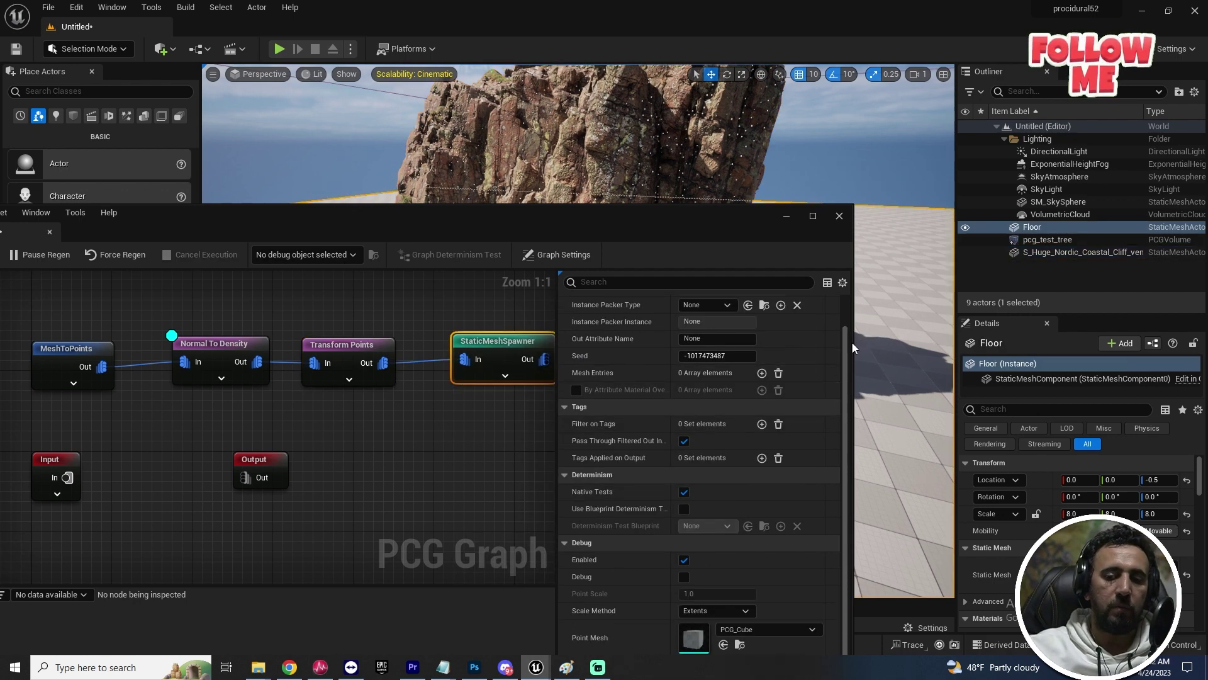
{"action": "left_click_drag", "start_coordinate": [852, 342], "coordinate": [1040, 352]}
{"action": "right_click_drag", "start_coordinate": [478, 466], "coordinate": [561, 450]}
Step: Try a second StaticMeshSpawner connected directly to the MeshToPoints output, and delete that node
{"action": "left_click_drag", "start_coordinate": [205, 350], "coordinate": [489, 426]}
{"action": "type", "text": "st"}
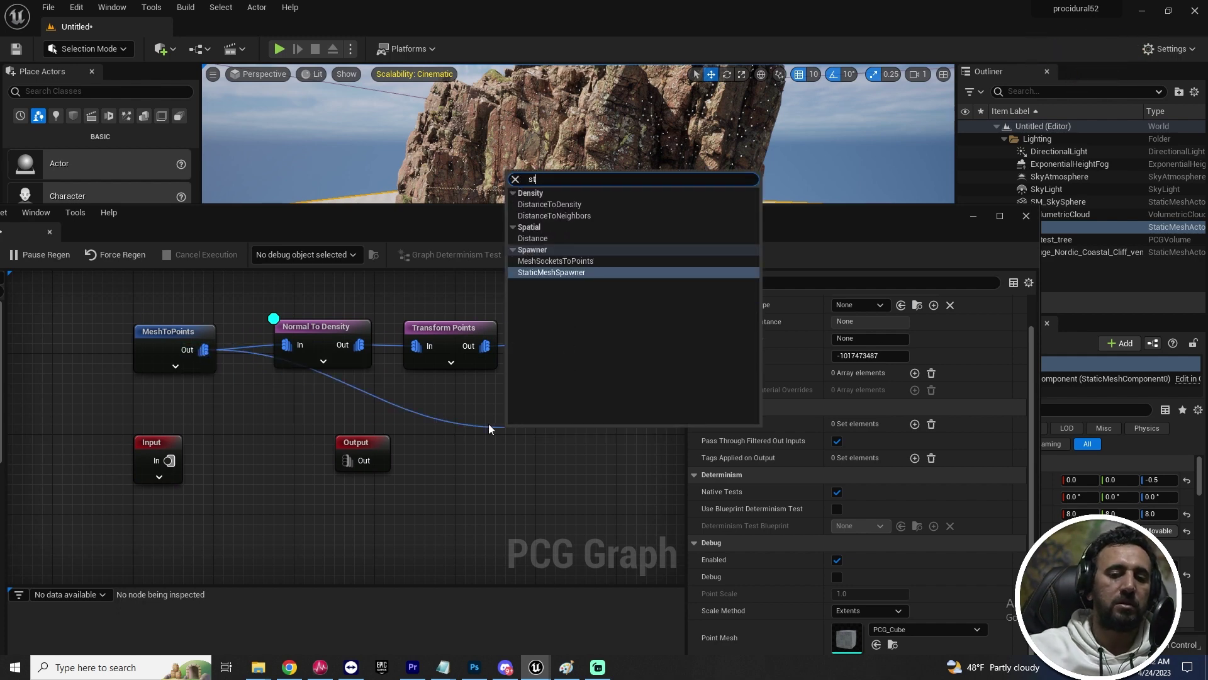
{"action": "left_click", "coordinate": [564, 273]}
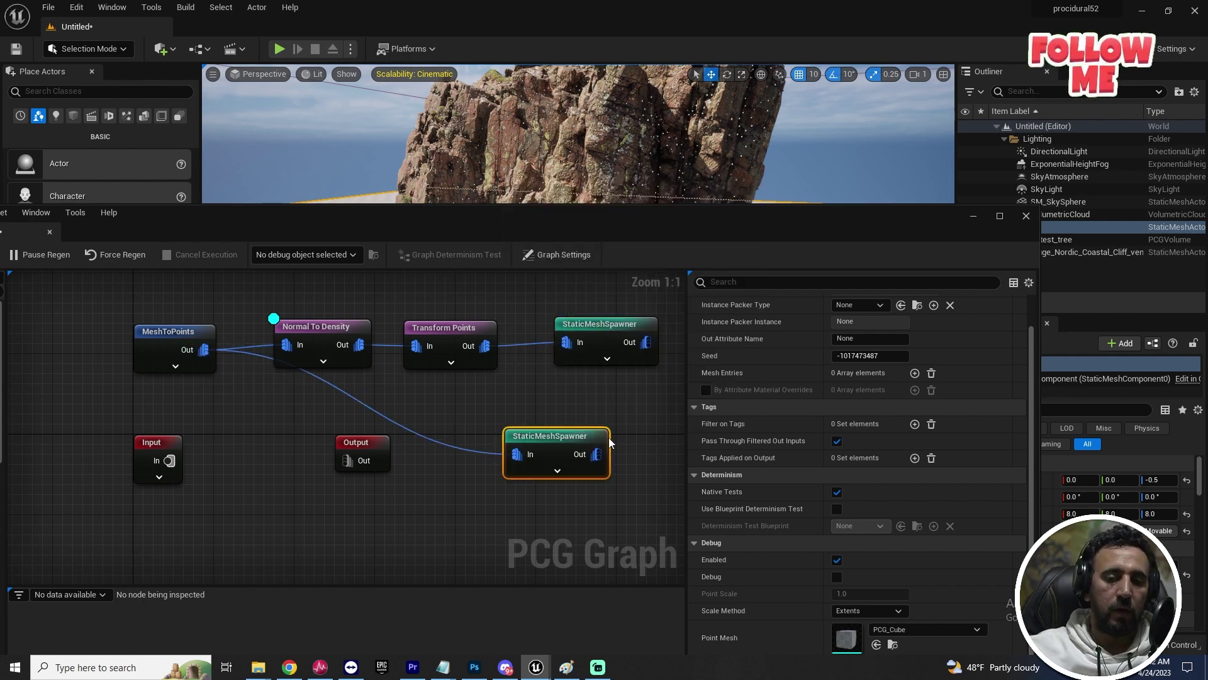
{"action": "left_click", "coordinate": [437, 438]}
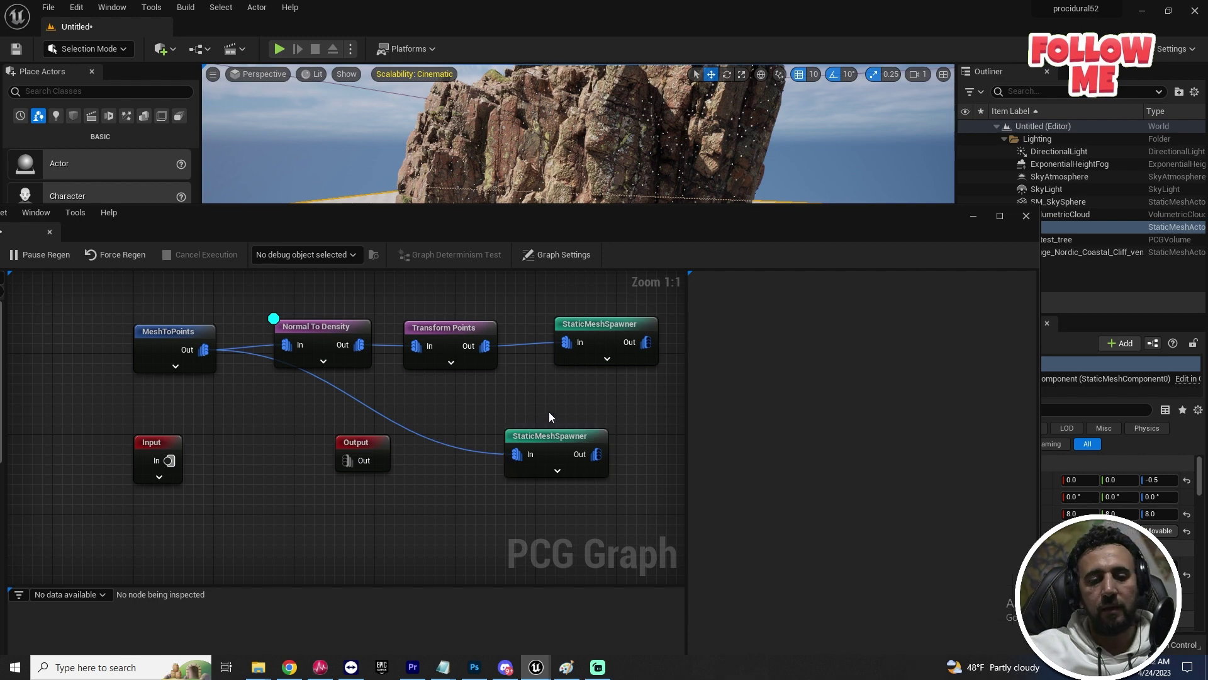
{"action": "left_click", "coordinate": [546, 441]}
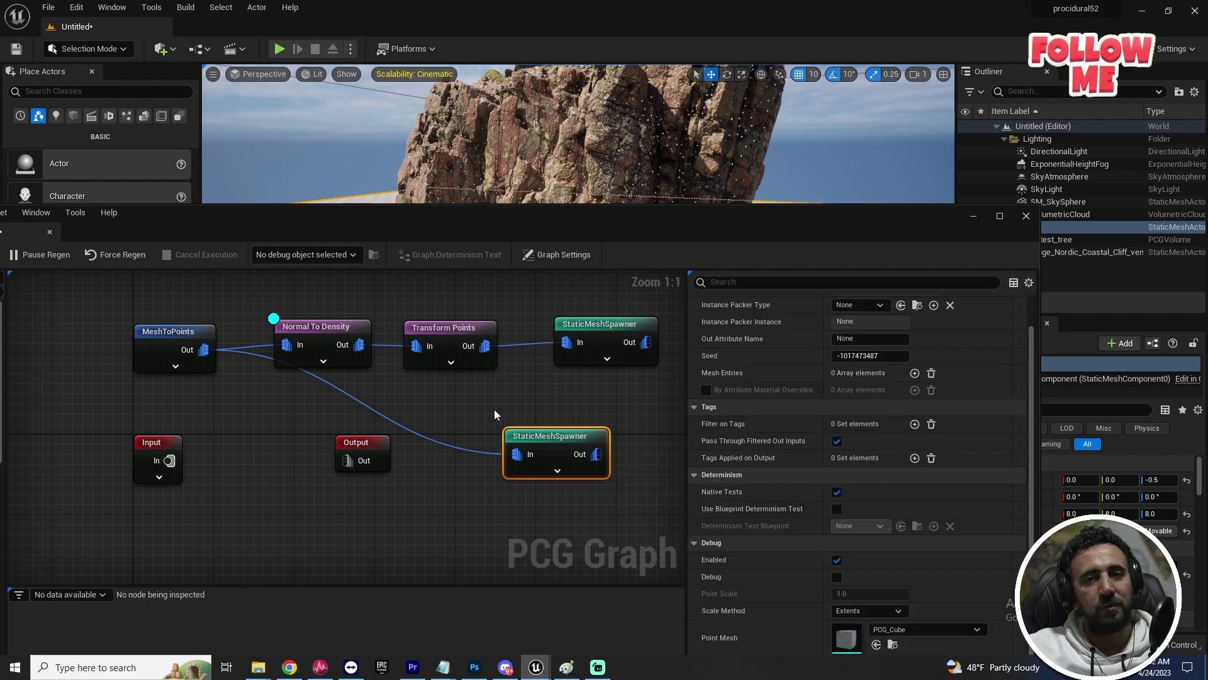
{"action": "key", "text": "Delete"}
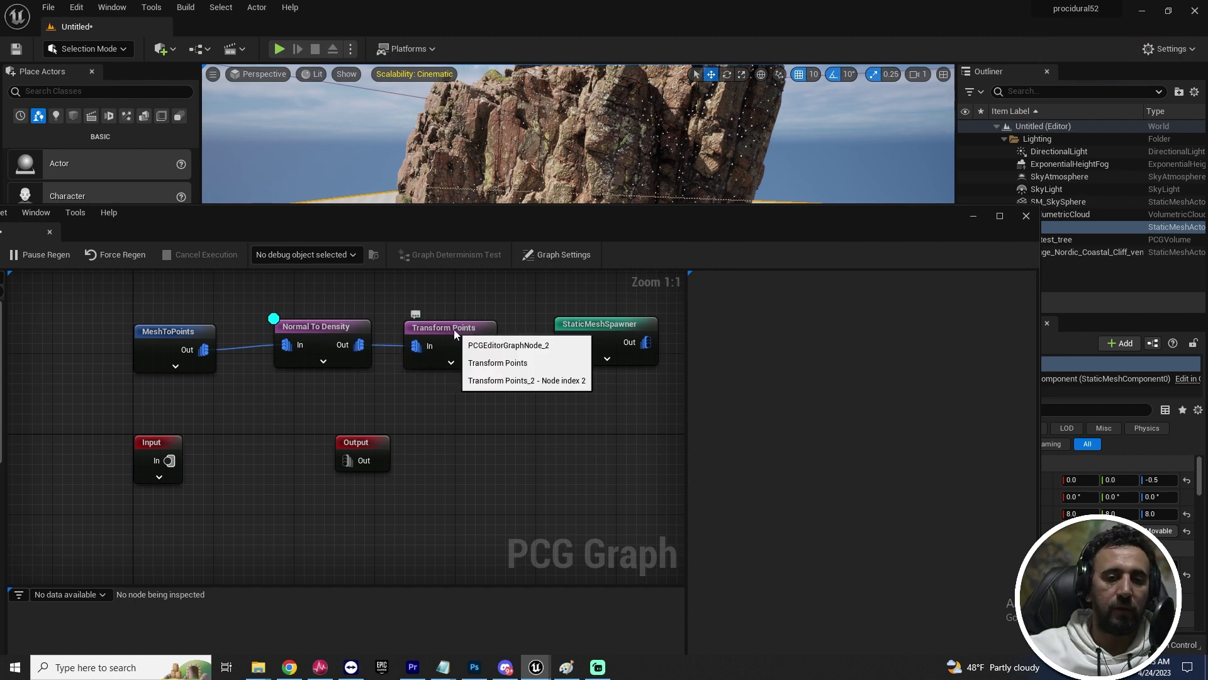
Step: Add four mesh entries to the StaticMeshSpawner node
{"action": "left_click", "coordinate": [337, 329]}
{"action": "left_click_drag", "start_coordinate": [611, 225], "coordinate": [583, 297]}
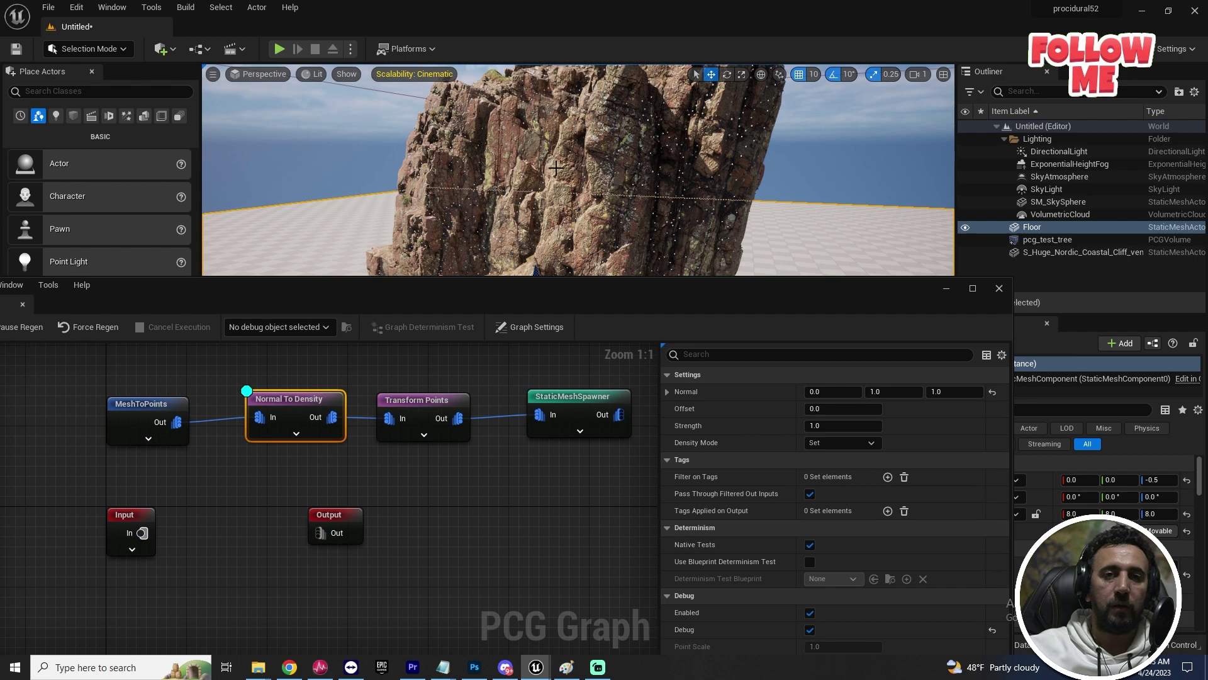
{"action": "left_click_drag", "start_coordinate": [562, 286], "coordinate": [659, 159]}
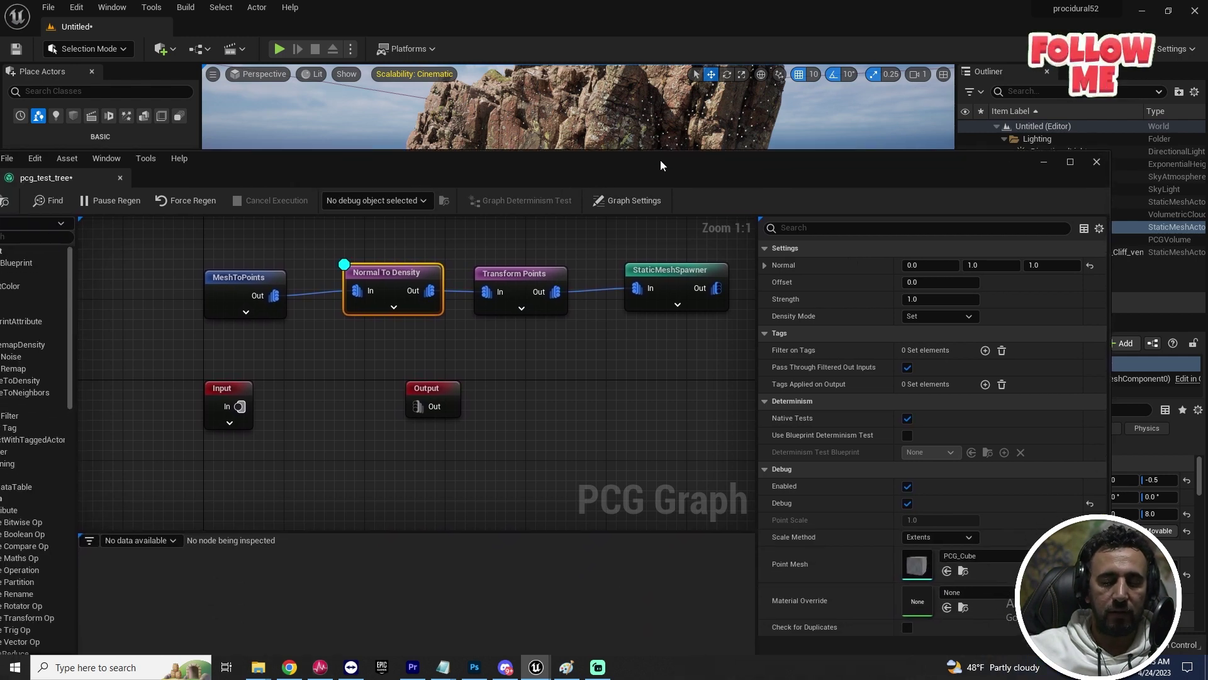
{"action": "left_click", "coordinate": [651, 351]}
{"action": "left_click", "coordinate": [670, 269]}
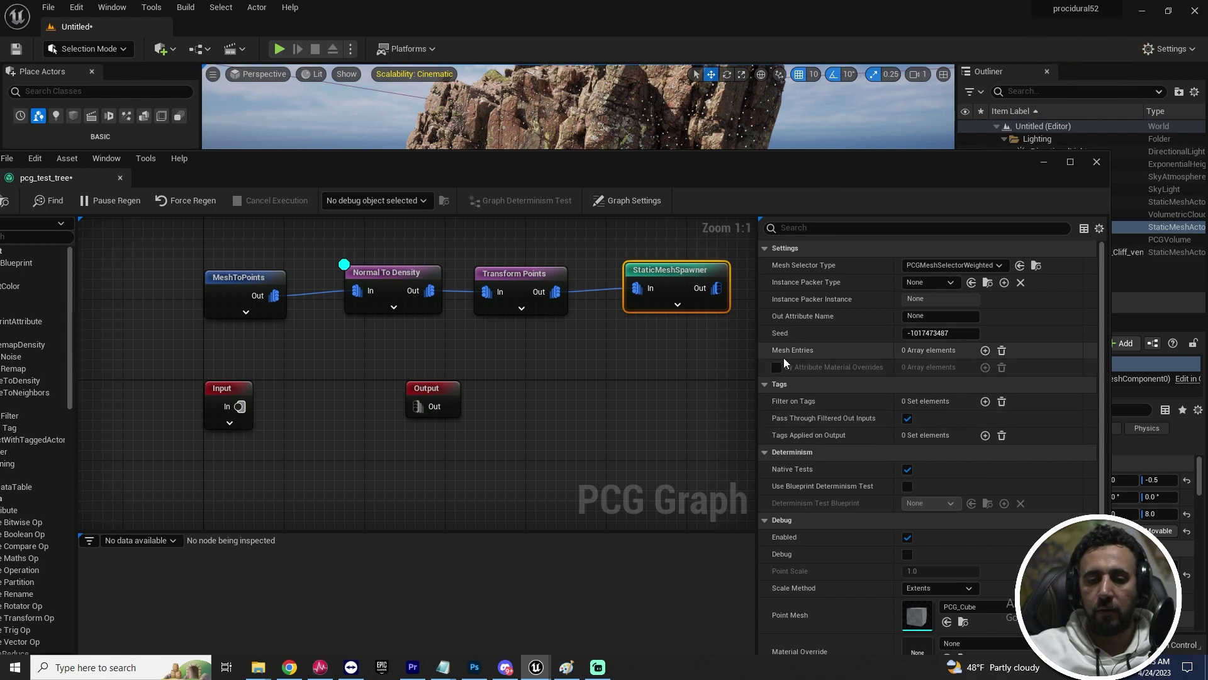
{"action": "left_click", "coordinate": [986, 351]}
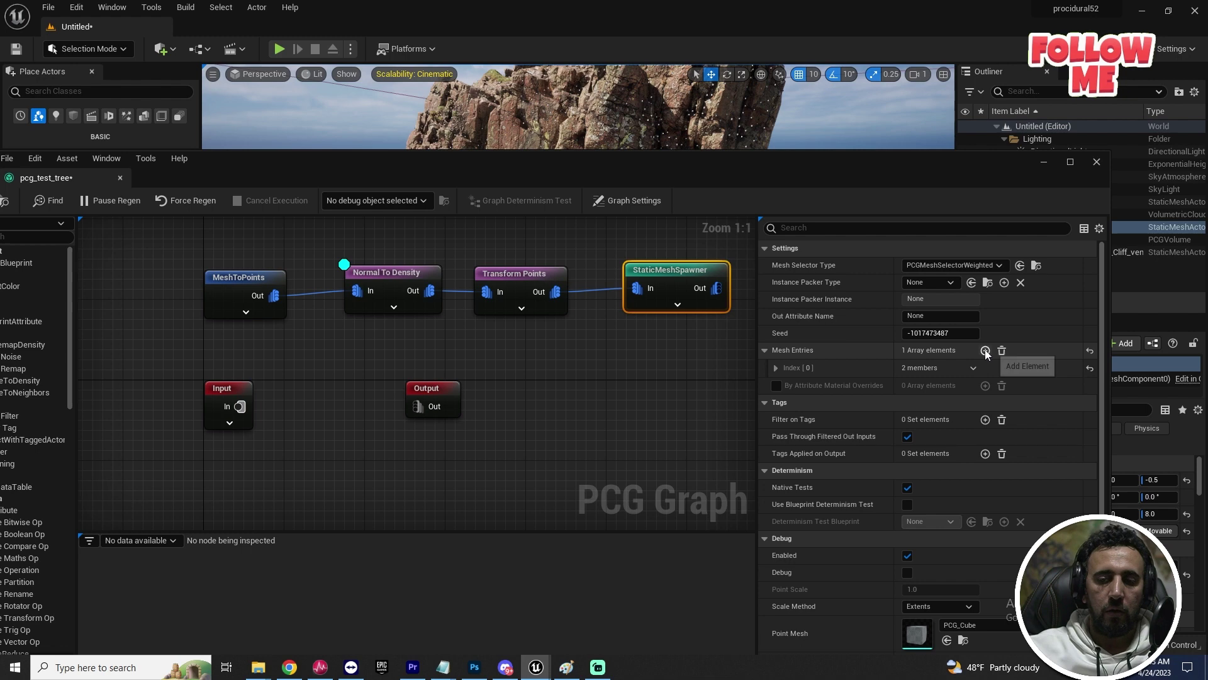
{"action": "left_click", "coordinate": [986, 351]}
{"action": "left_click", "coordinate": [986, 351]}
{"action": "left_click", "coordinate": [985, 351]}
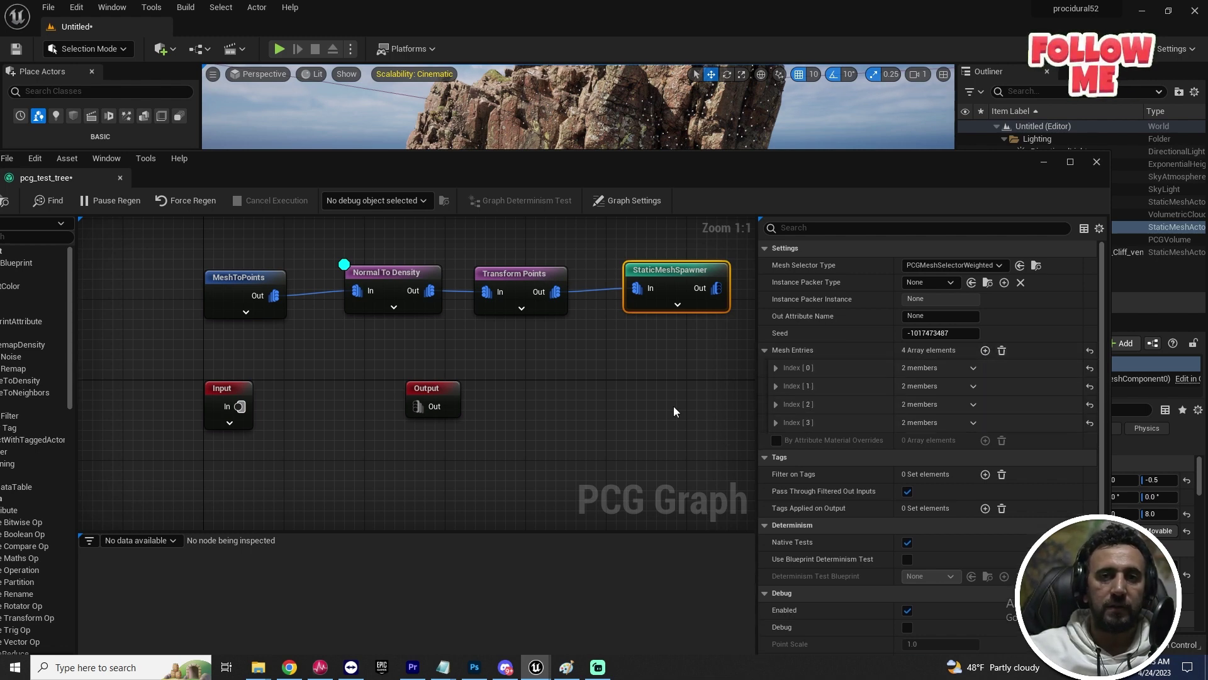
Step: Narrow the PCG graph window and move it aside so the level viewport and content browser are accessible
{"action": "left_click_drag", "start_coordinate": [583, 165], "coordinate": [656, 123]}
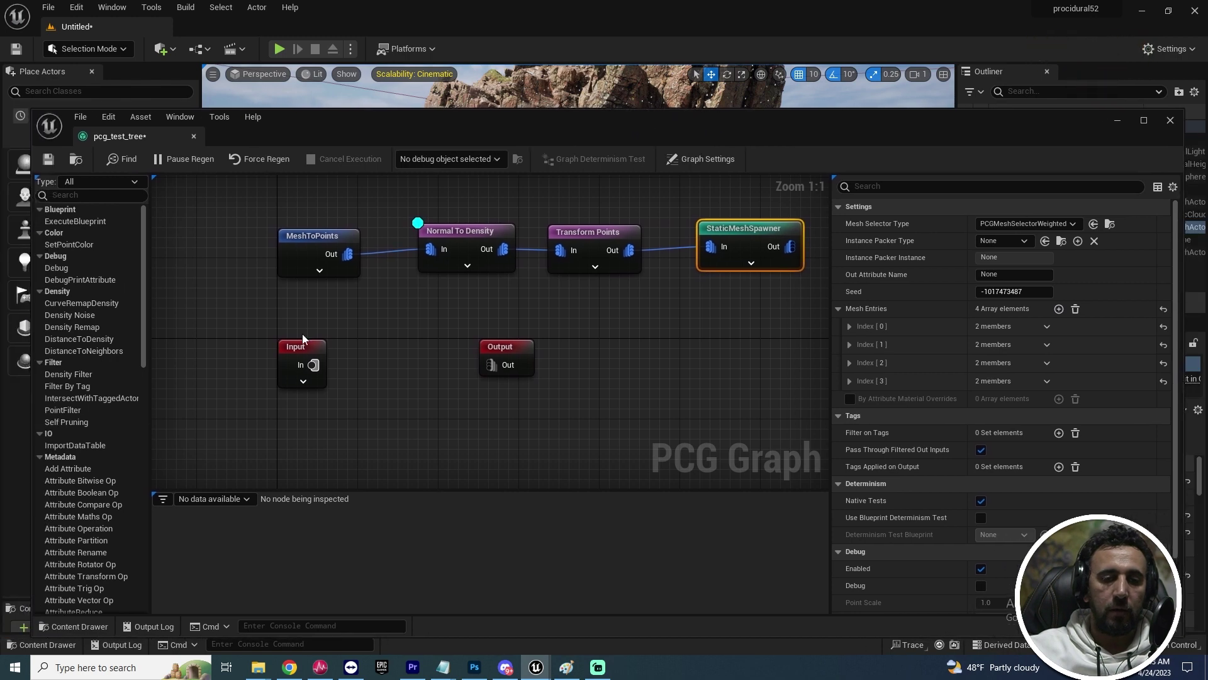
{"action": "left_click_drag", "start_coordinate": [1184, 271], "coordinate": [661, 271]}
{"action": "left_click_drag", "start_coordinate": [512, 124], "coordinate": [947, 120]}
{"action": "key", "text": "ctrl+space"}
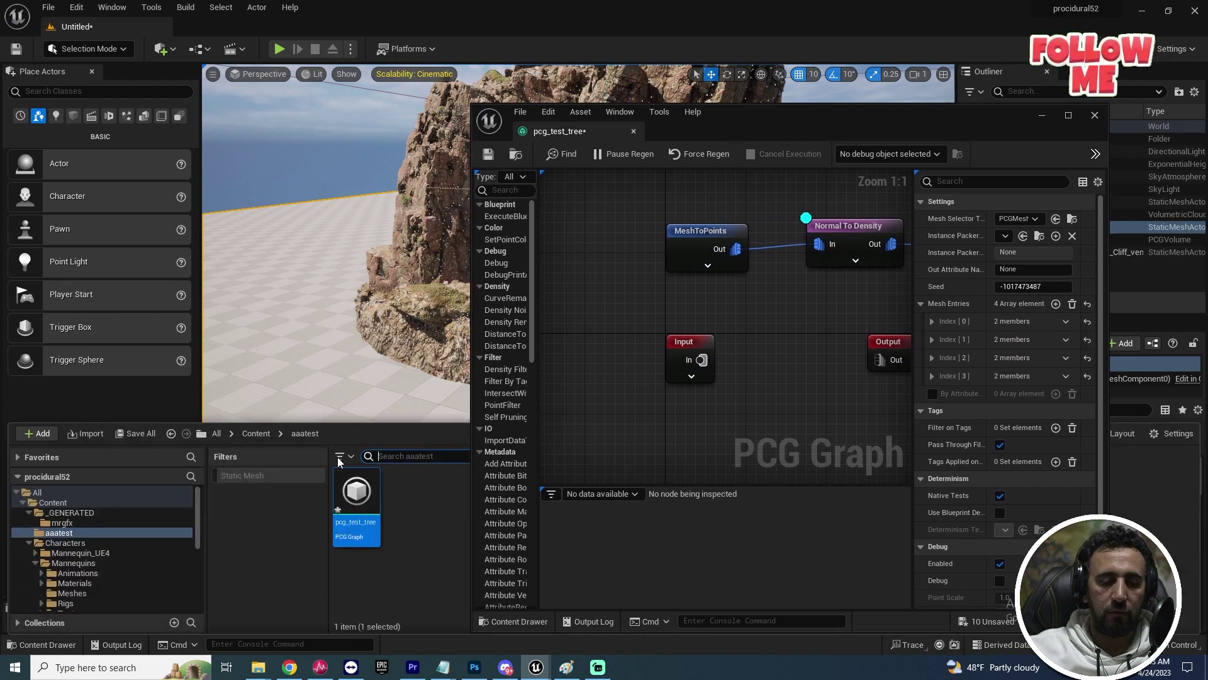
{"action": "left_click_drag", "start_coordinate": [834, 117], "coordinate": [937, 135]}
{"action": "left_click", "coordinate": [1103, 434]}
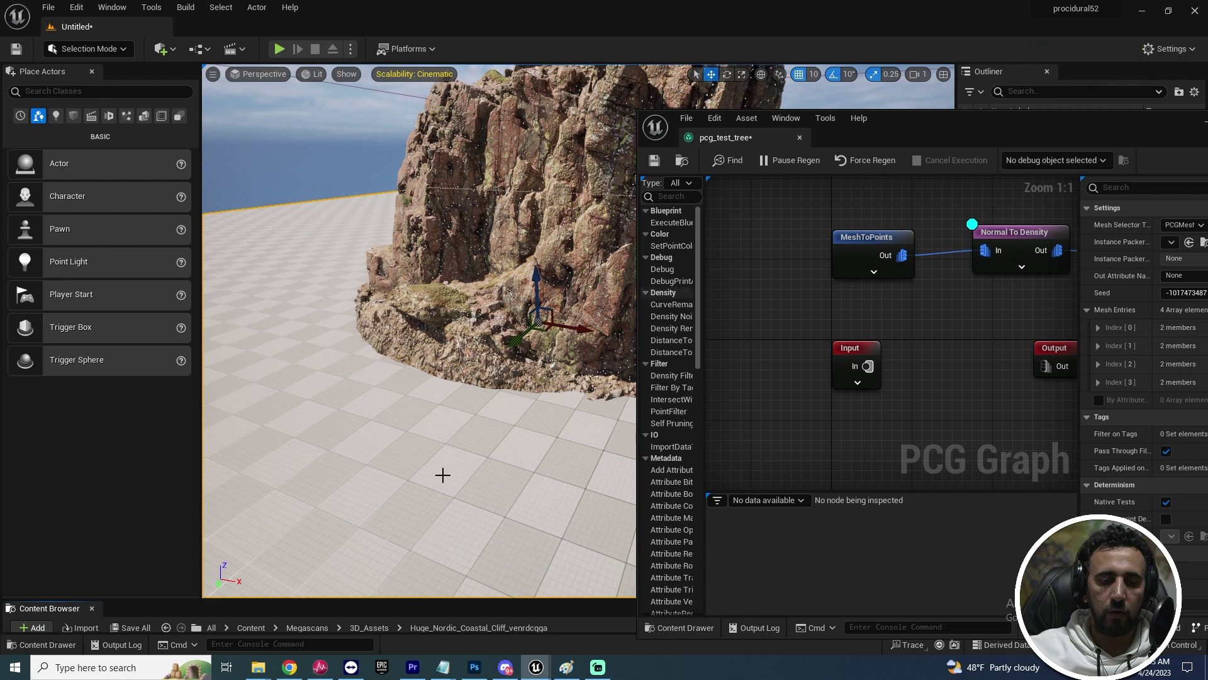
Step: Enlarge the content browser and open the 3D_Plants folder under Megascans
{"action": "left_click_drag", "start_coordinate": [402, 600], "coordinate": [402, 363]}
{"action": "left_click", "coordinate": [39, 487]}
{"action": "left_click", "coordinate": [31, 485]}
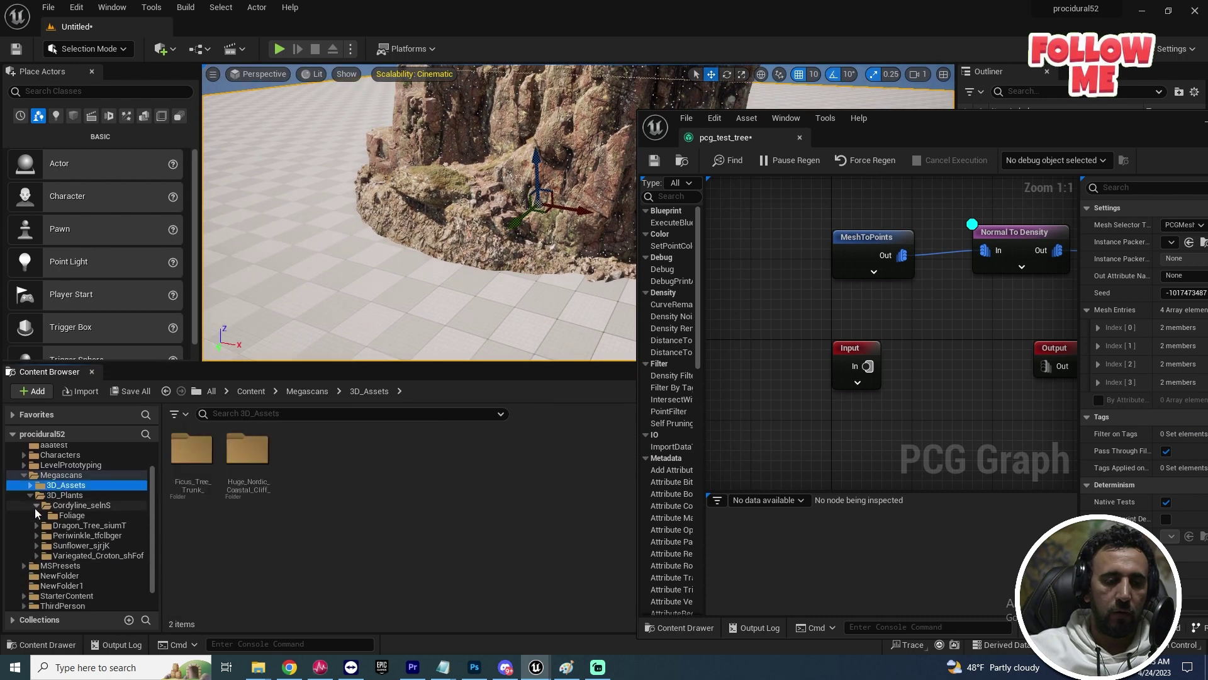
{"action": "left_click", "coordinate": [37, 507]}
{"action": "left_click", "coordinate": [65, 498]}
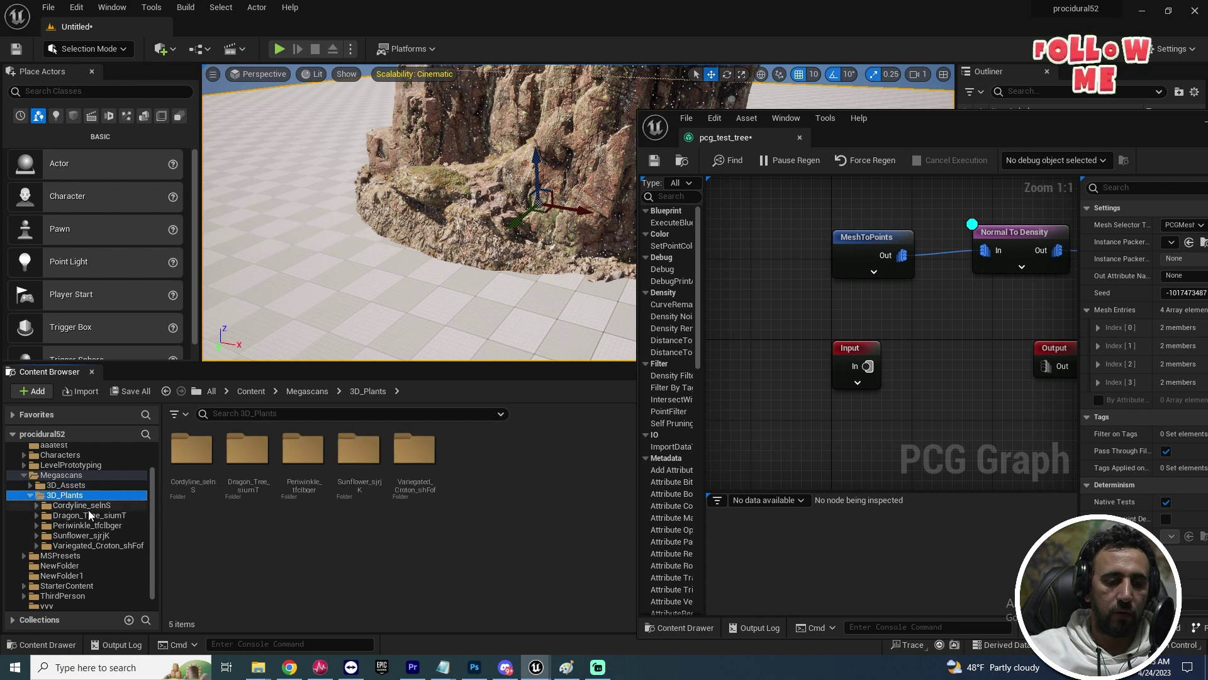
Step: Open Quixel Bridge to browse for plant assets
{"action": "left_click", "coordinate": [110, 7]}
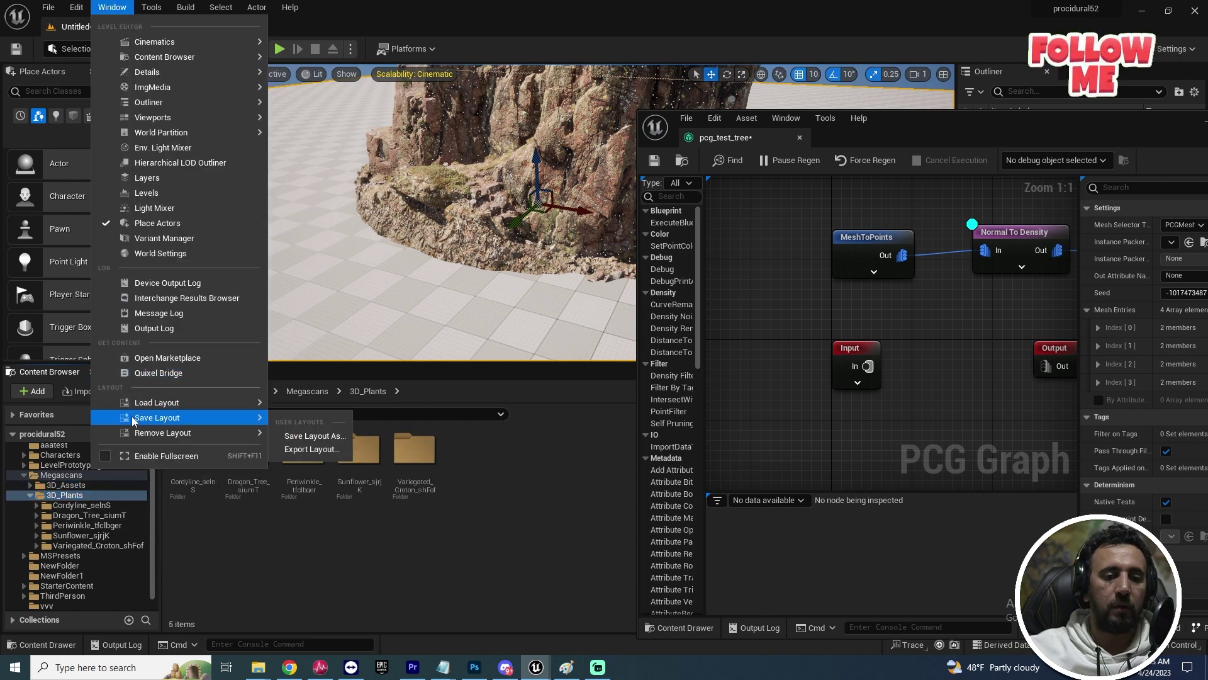
{"action": "left_click", "coordinate": [164, 376]}
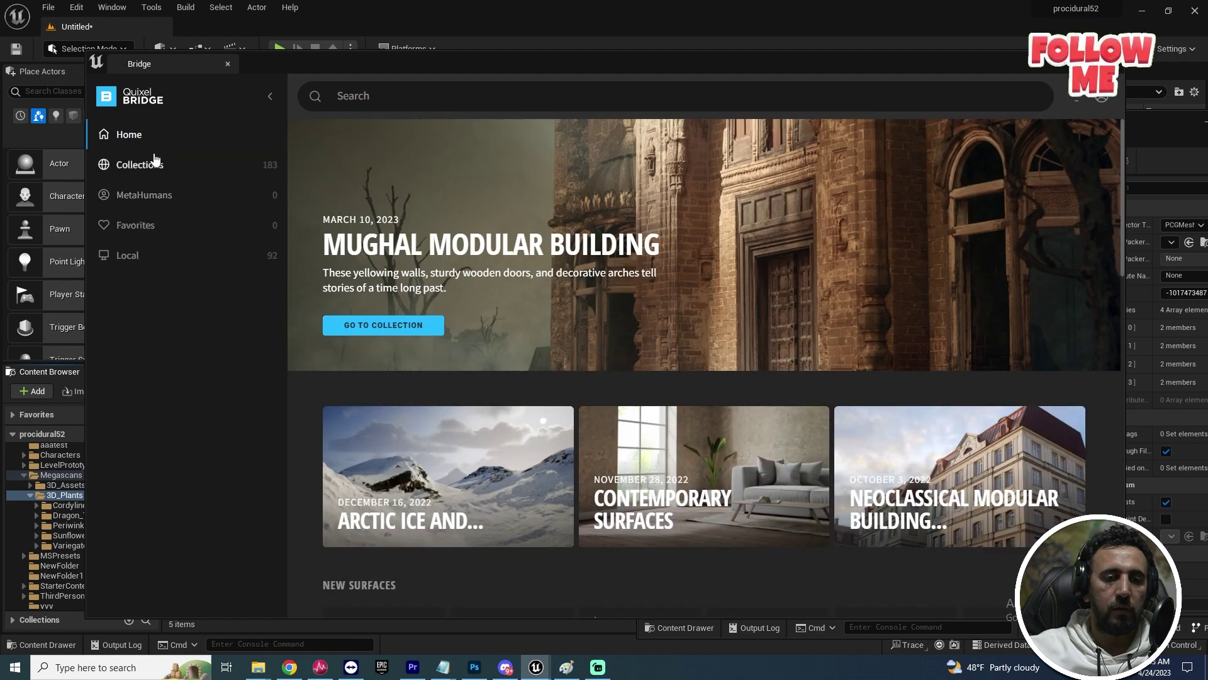
Step: Browse the 3D Plants category and its latest assets in Quixel Bridge, then return to the level editor
{"action": "left_click", "coordinate": [133, 145]}
{"action": "left_click", "coordinate": [140, 190]}
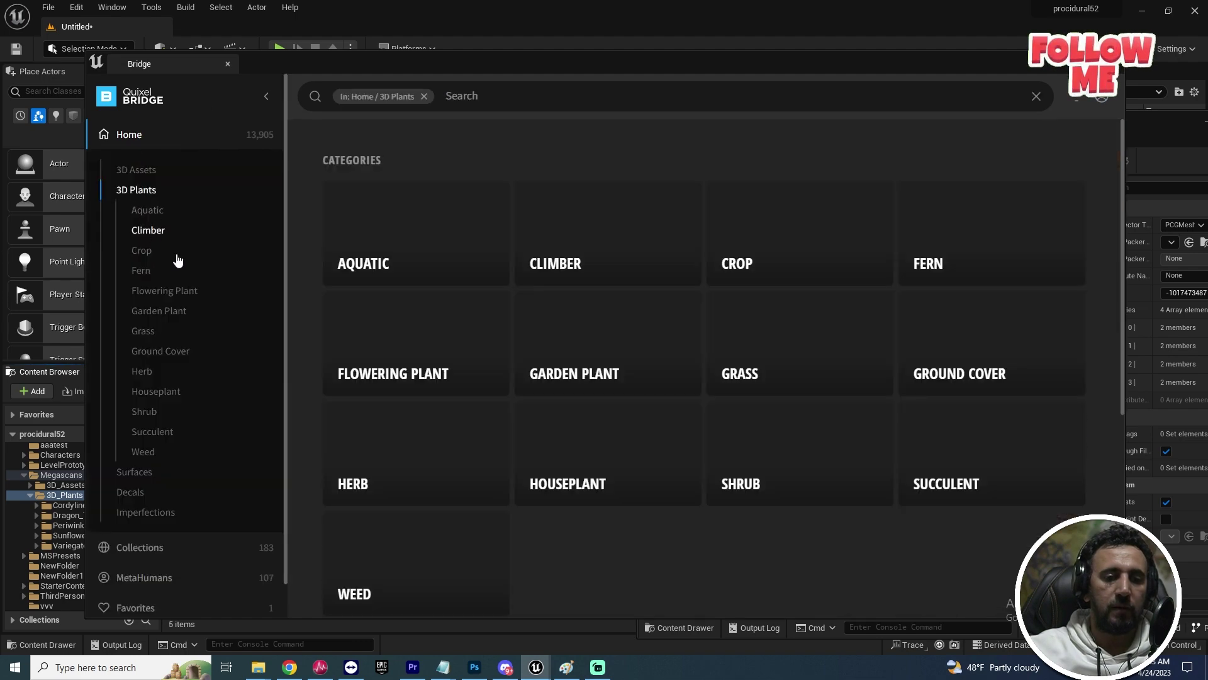
{"action": "scroll", "coordinate": [712, 440], "scroll_direction": "down", "scroll_amount": 10}
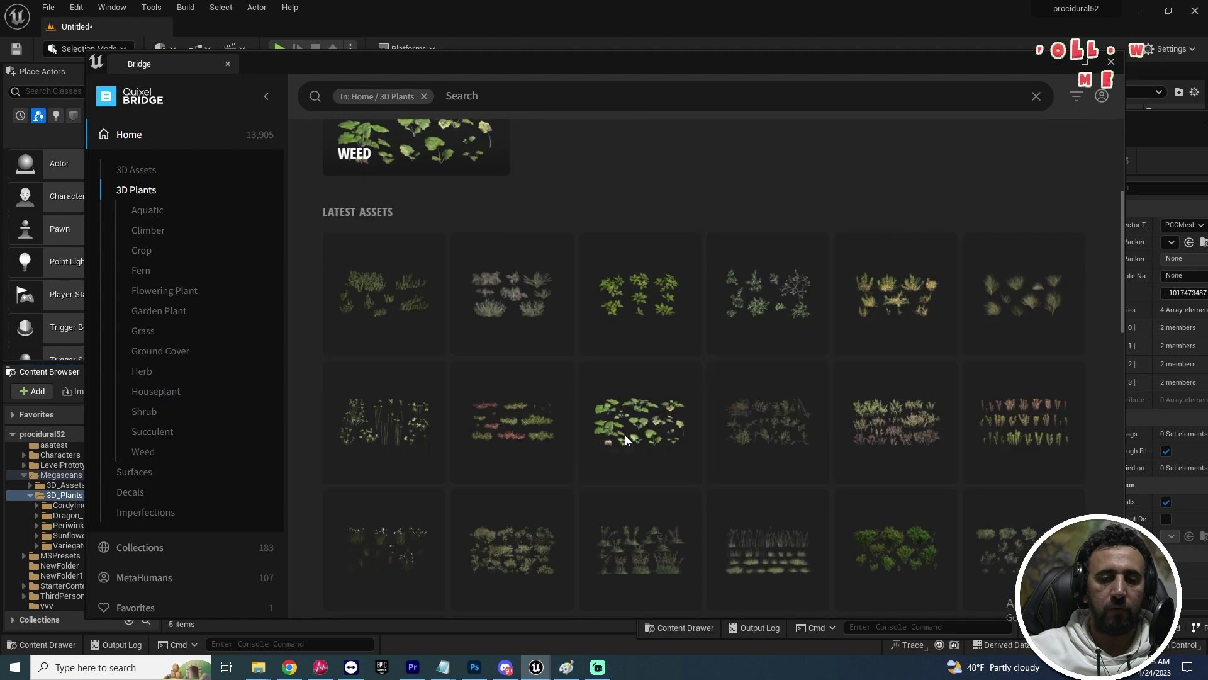
{"action": "scroll", "coordinate": [659, 442], "scroll_direction": "down", "scroll_amount": 10}
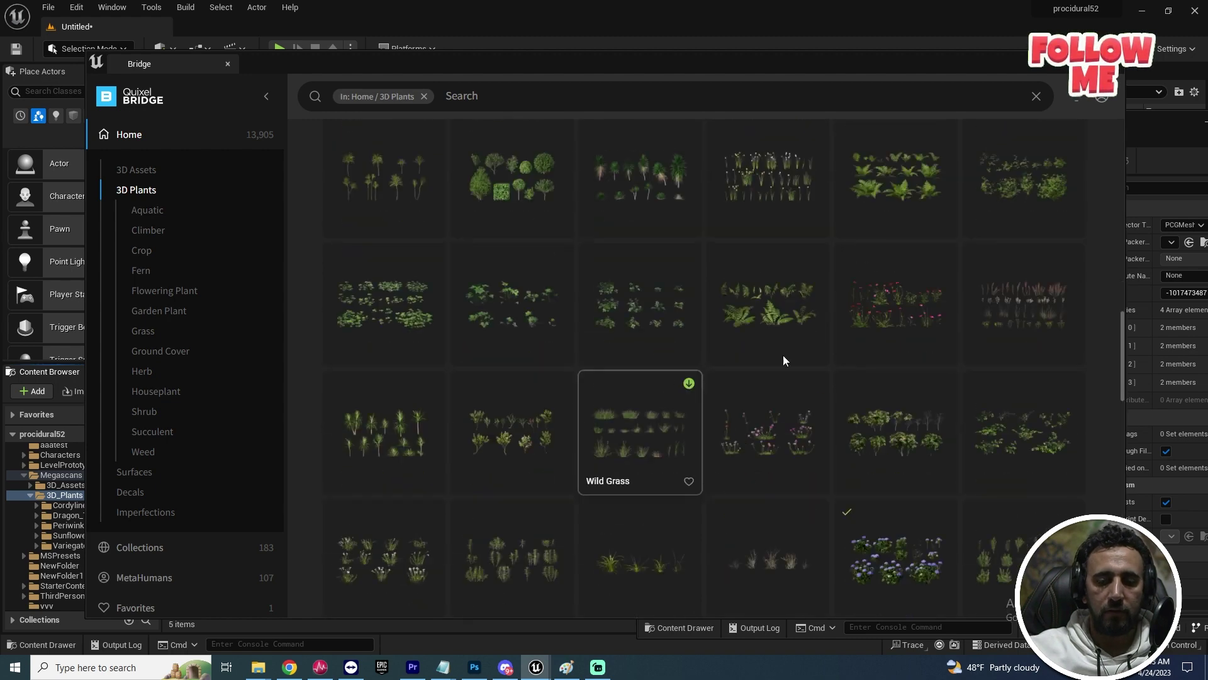
{"action": "scroll", "coordinate": [582, 434], "scroll_direction": "down", "scroll_amount": 2}
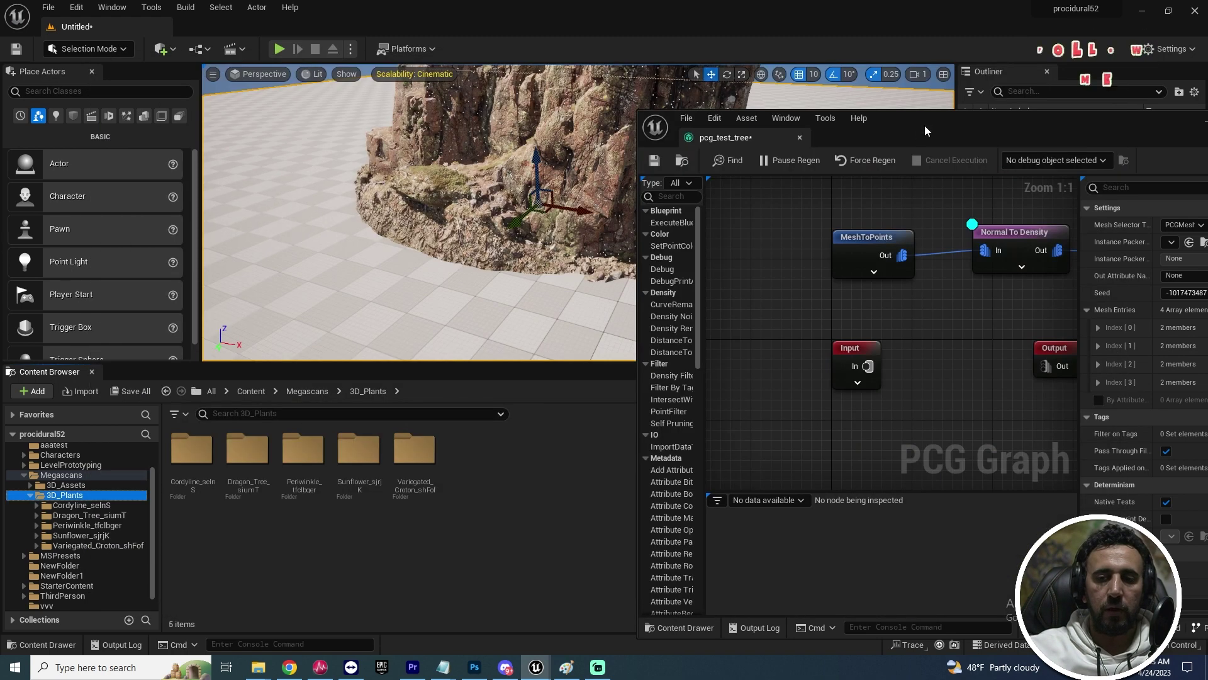
Step: Assign the S_Cordyline_selnS_Var4 mesh from the Cordyline_selnS folder to the spawner's first mesh entry, Index [0]
{"action": "left_click_drag", "start_coordinate": [924, 126], "coordinate": [782, 163]}
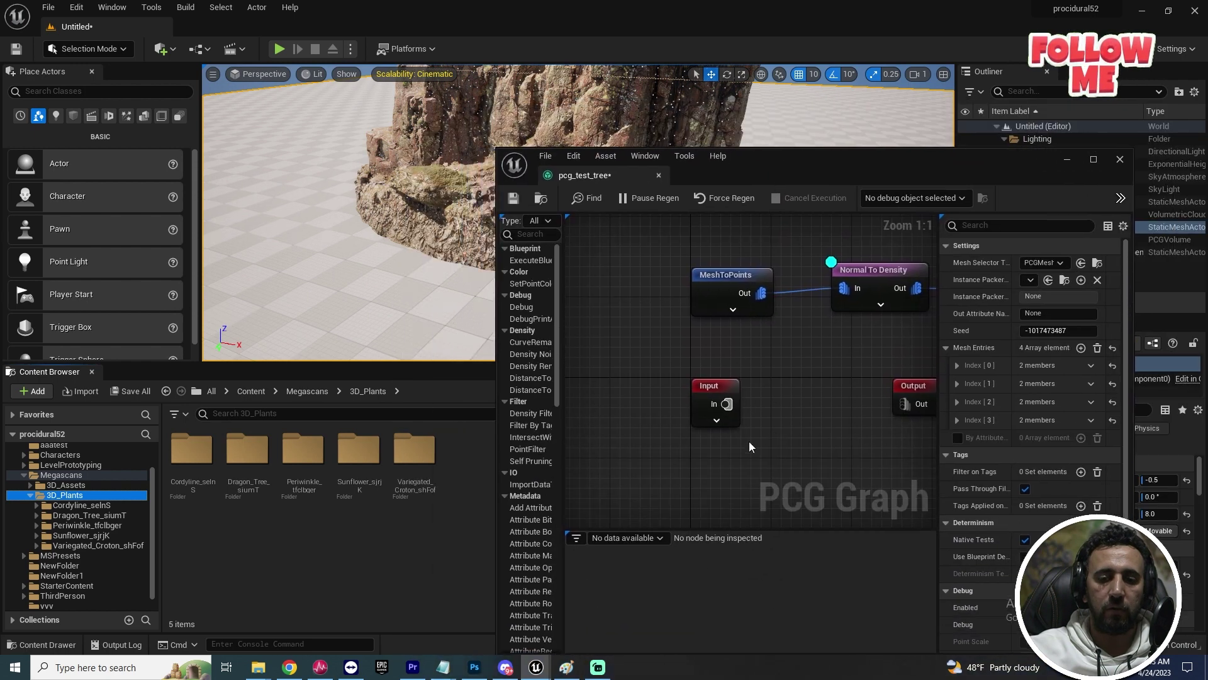
{"action": "left_click", "coordinate": [63, 505]}
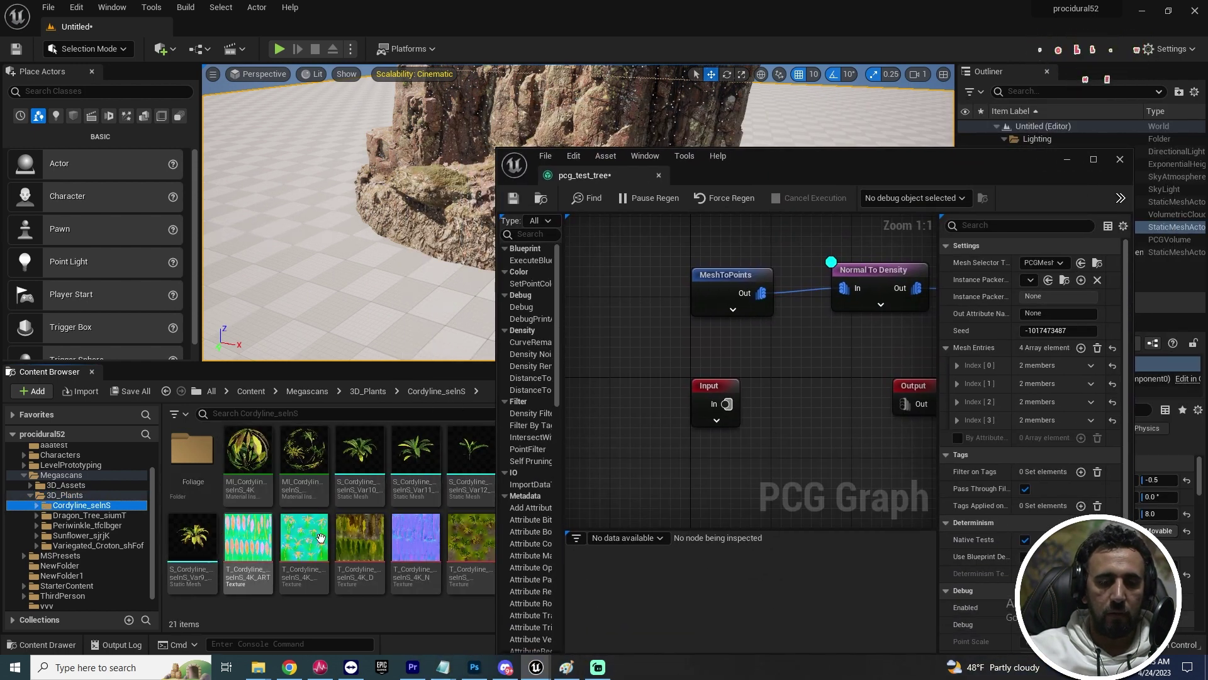
{"action": "left_click_drag", "start_coordinate": [806, 160], "coordinate": [256, 117]}
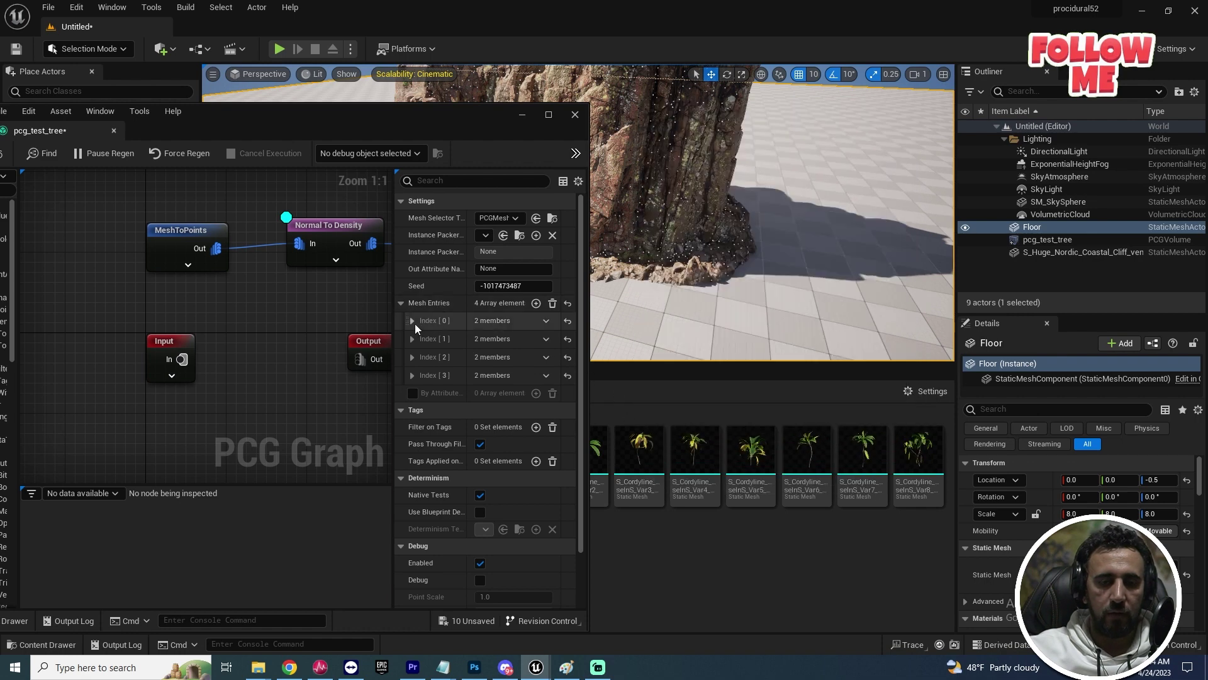
{"action": "left_click", "coordinate": [412, 321]}
{"action": "left_click", "coordinate": [421, 338]}
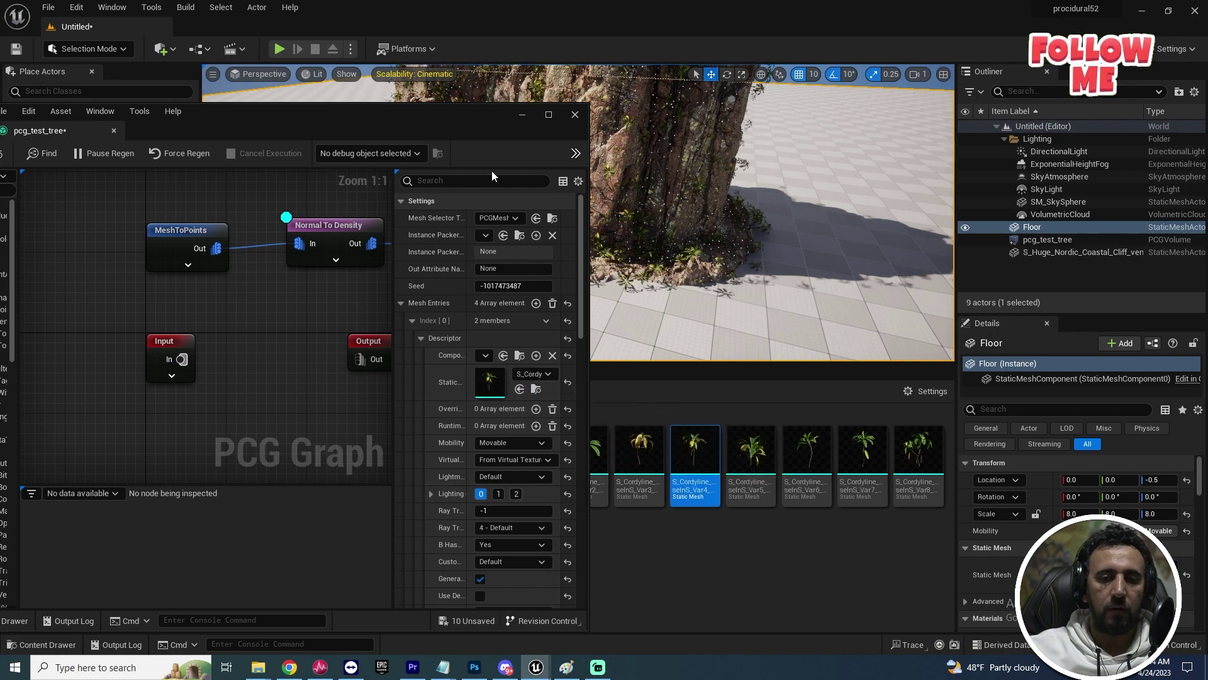
Step: Examine the cliff with the scattered Cordyline plants in the level viewport, keeping the graph window out of the way
{"action": "left_click_drag", "start_coordinate": [447, 113], "coordinate": [643, 443]}
{"action": "right_click_drag", "start_coordinate": [577, 212], "coordinate": [636, 265]}
{"action": "key", "text": "w"}
{"action": "key", "text": "s"}
{"action": "key", "text": "w"}
{"action": "key", "text": "s"}
{"action": "left_click_drag", "start_coordinate": [655, 448], "coordinate": [953, 114]}
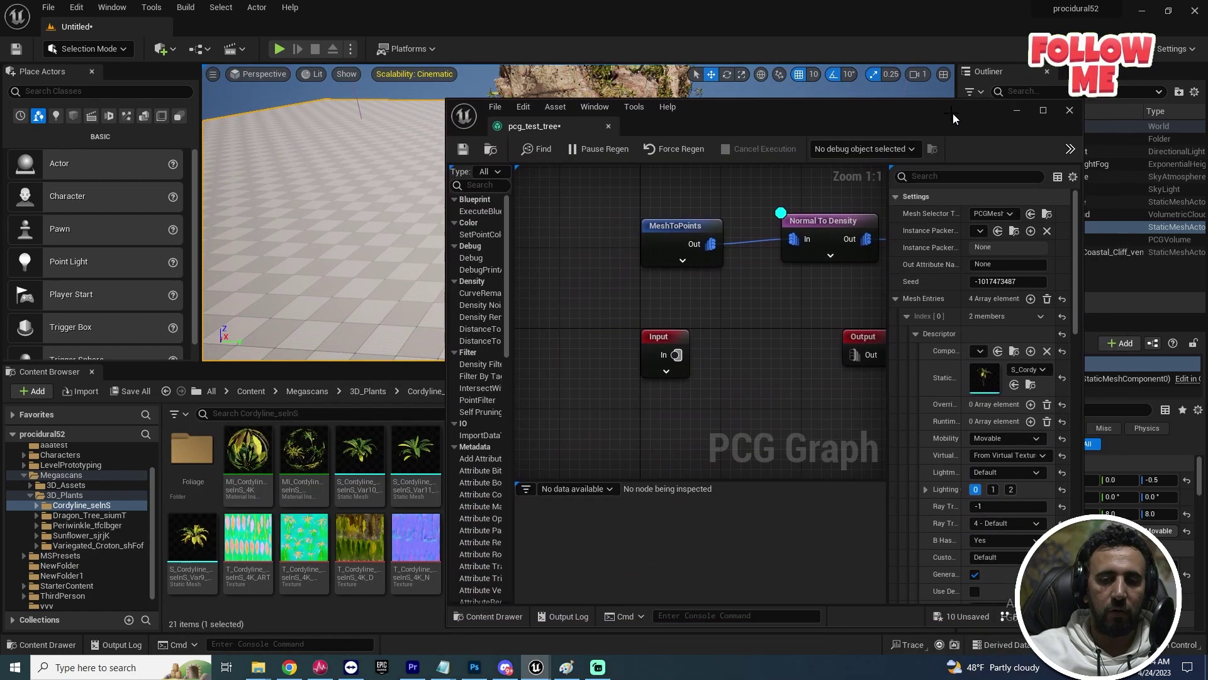
{"action": "right_click_drag", "start_coordinate": [736, 387], "coordinate": [724, 370]}
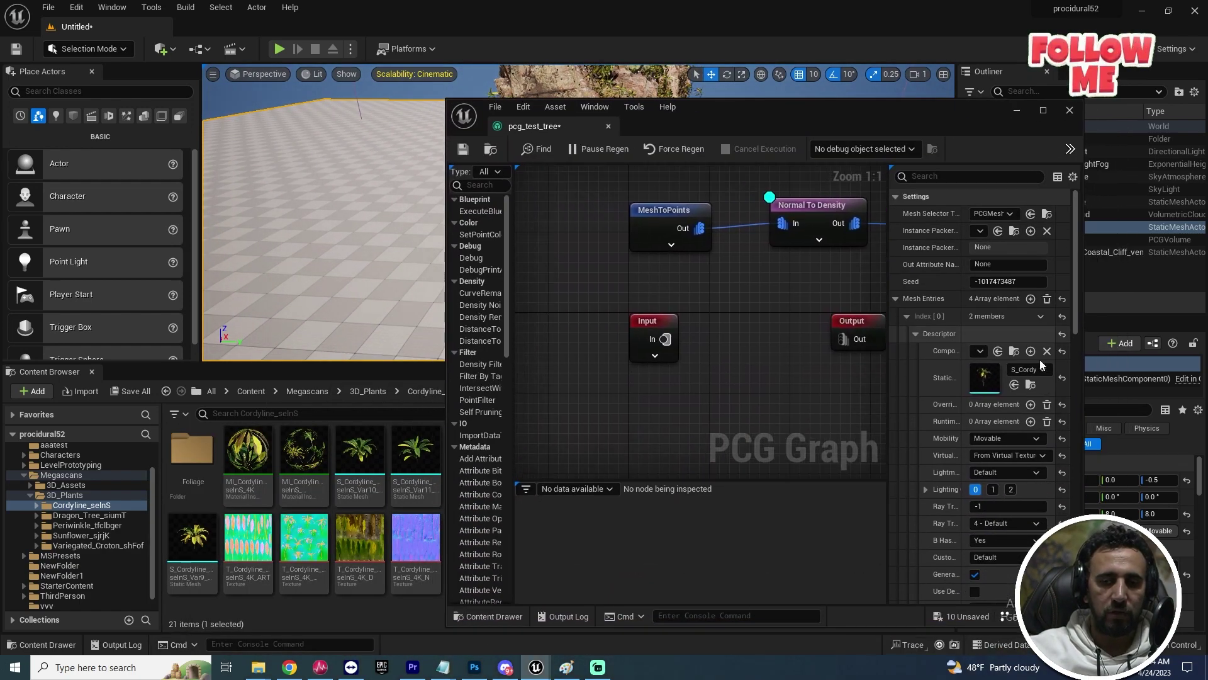
Step: Assign the S_Periwinkle_tfclbger_Var1_lod0 mesh from the Periwinkle_tfclbger folder to mesh entry Index [1] and check it on the cliff
{"action": "left_click", "coordinate": [914, 334]}
{"action": "left_click", "coordinate": [907, 317]}
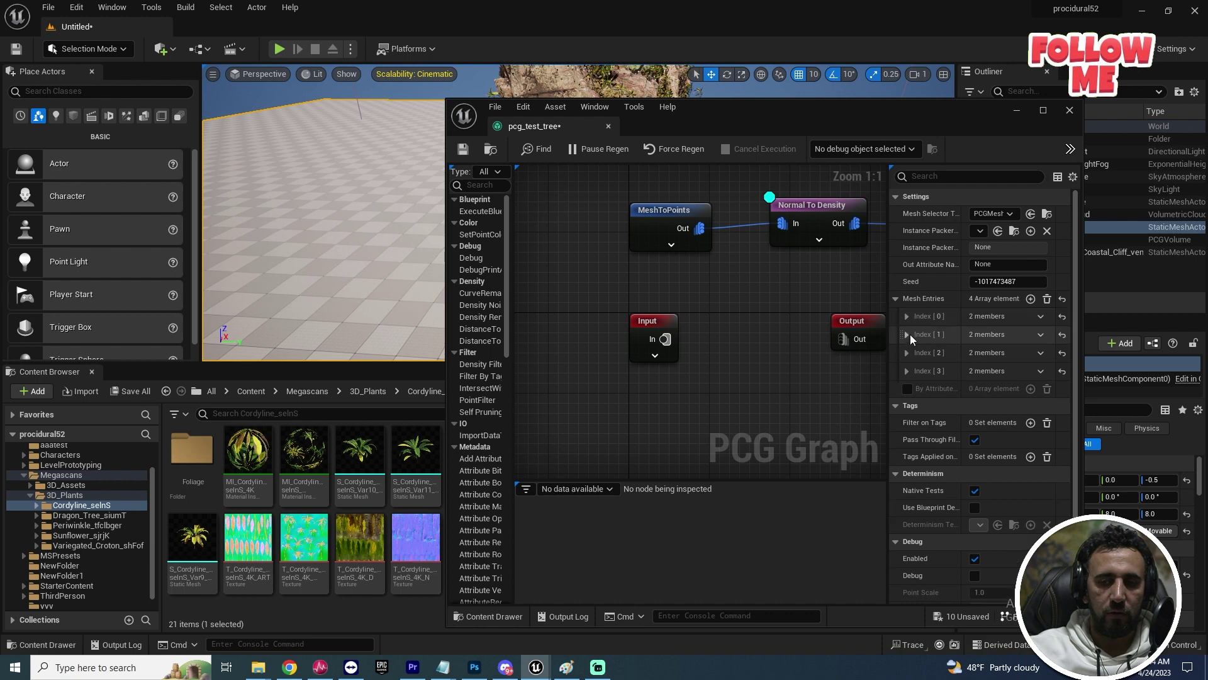
{"action": "left_click", "coordinate": [908, 334]}
{"action": "left_click", "coordinate": [917, 353]}
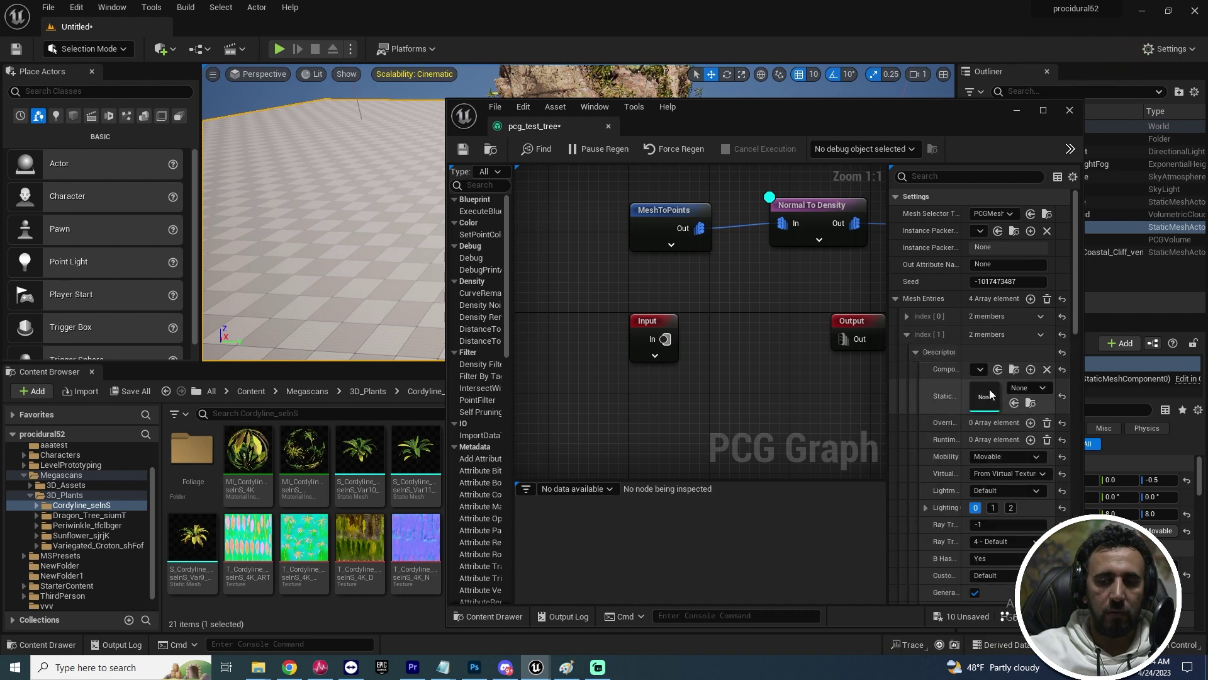
{"action": "left_click", "coordinate": [76, 515]}
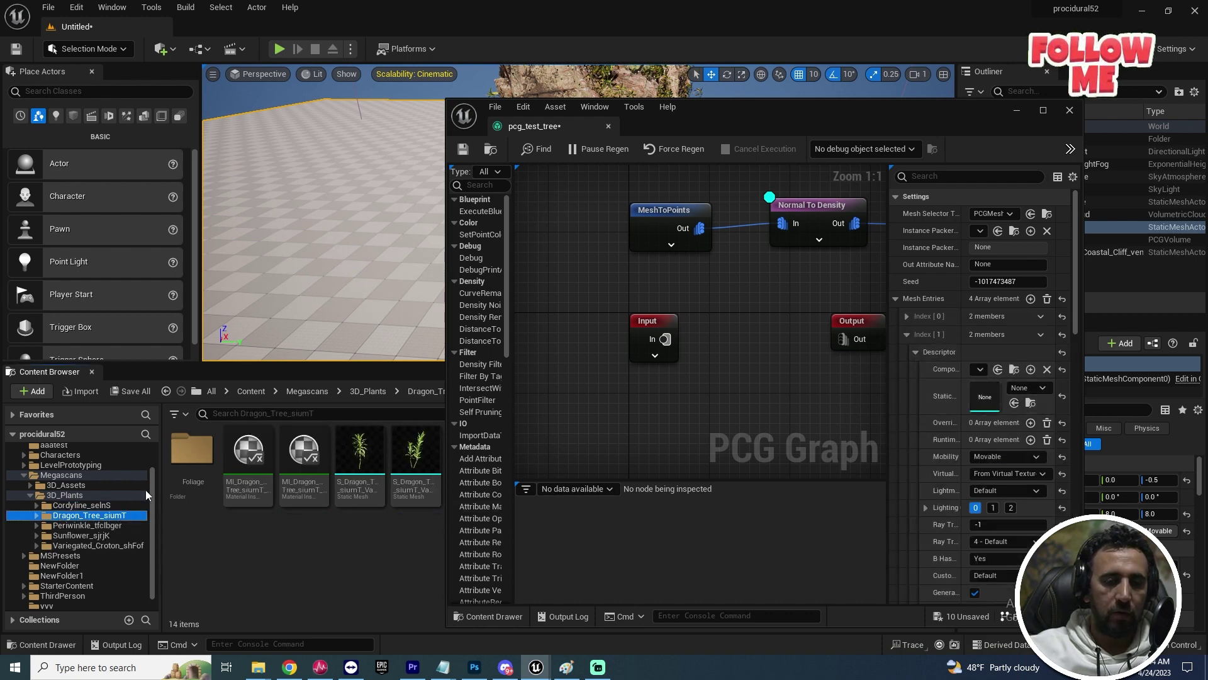
{"action": "mouse_move", "coordinate": [767, 106]}
{"action": "left_mouse_down"}
{"action": "mouse_move", "coordinate": [924, 108]}
{"action": "mouse_move", "coordinate": [982, 144]}
{"action": "mouse_move", "coordinate": [402, 561]}
{"action": "mouse_move", "coordinate": [756, 100]}
{"action": "left_mouse_up"}
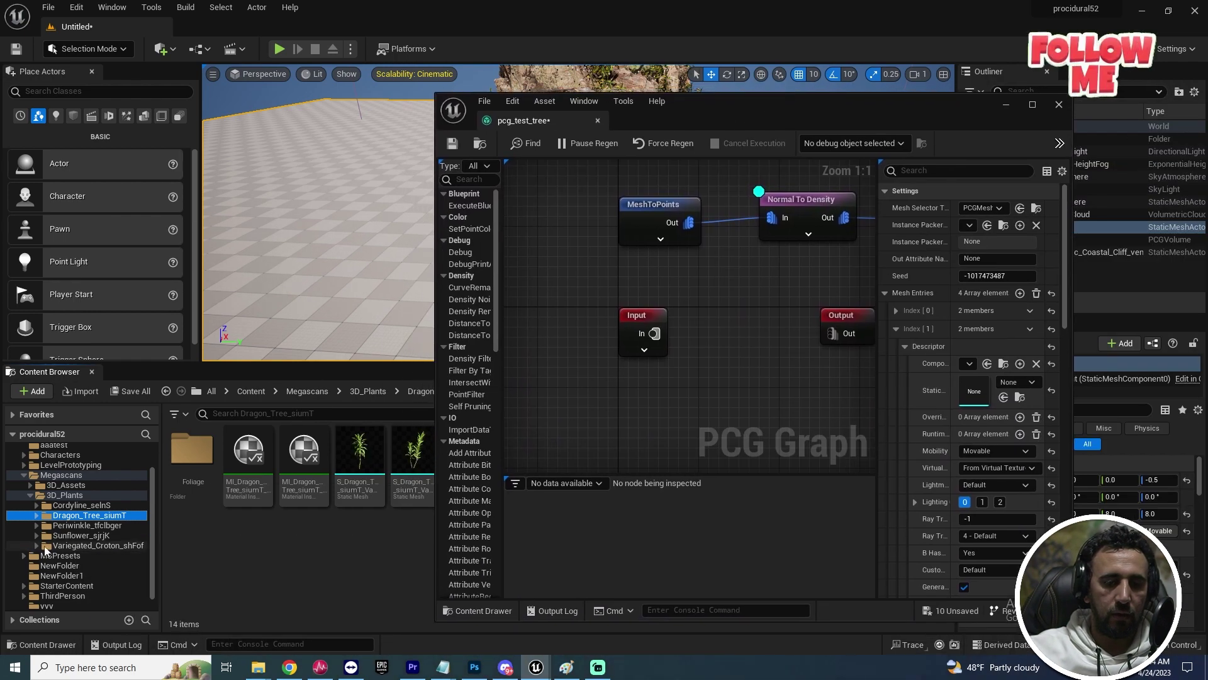
{"action": "left_click_drag", "start_coordinate": [366, 450], "coordinate": [974, 397]}
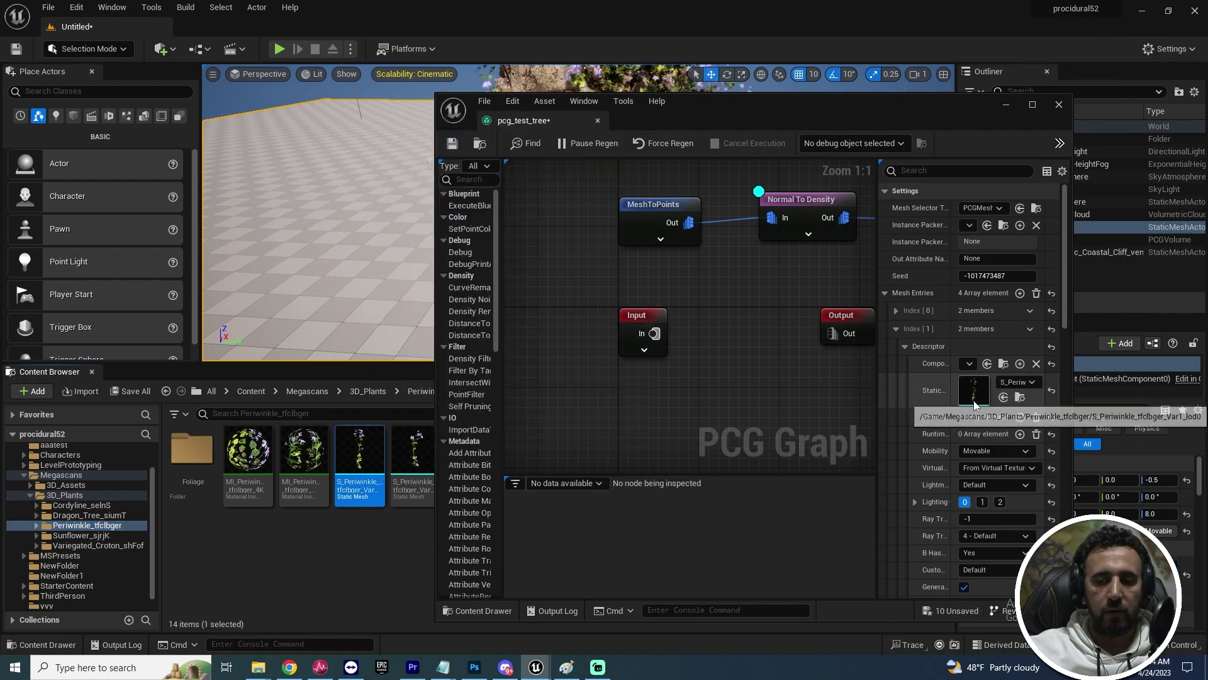
{"action": "left_click_drag", "start_coordinate": [848, 96], "coordinate": [604, 351]}
{"action": "right_click_drag", "start_coordinate": [578, 213], "coordinate": [541, 208]}
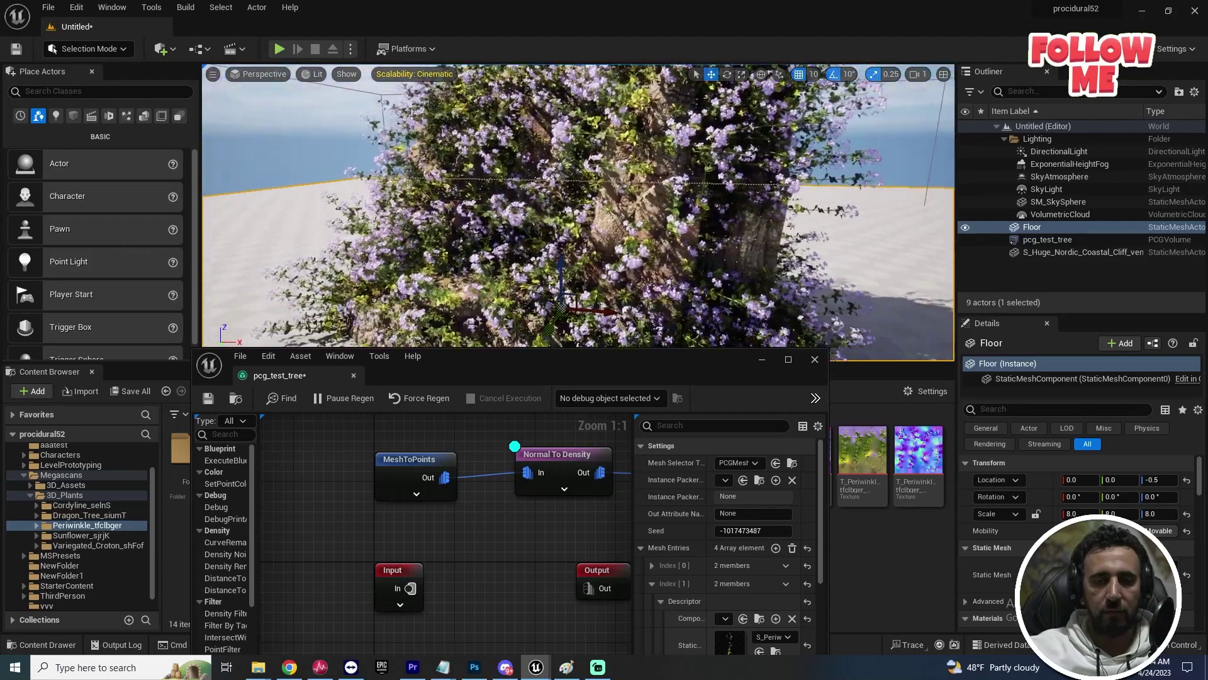
{"action": "right_click_drag", "start_coordinate": [567, 249], "coordinate": [573, 264]}
Step: Assign the S_Sunflower_sjrjK_Var7_lod0 mesh from the Sunflower_sjrjK folder to mesh entry Index [2] and check it on the cliff
{"action": "left_click_drag", "start_coordinate": [601, 377], "coordinate": [781, 165]}
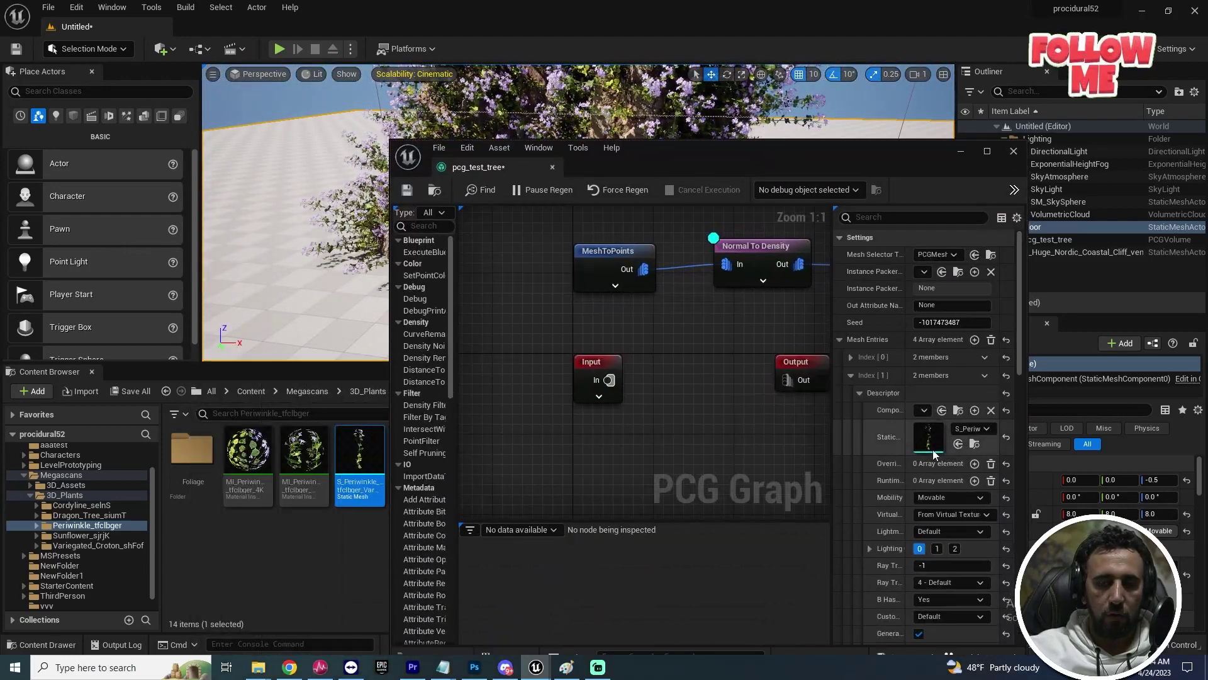
{"action": "left_click", "coordinate": [860, 394]}
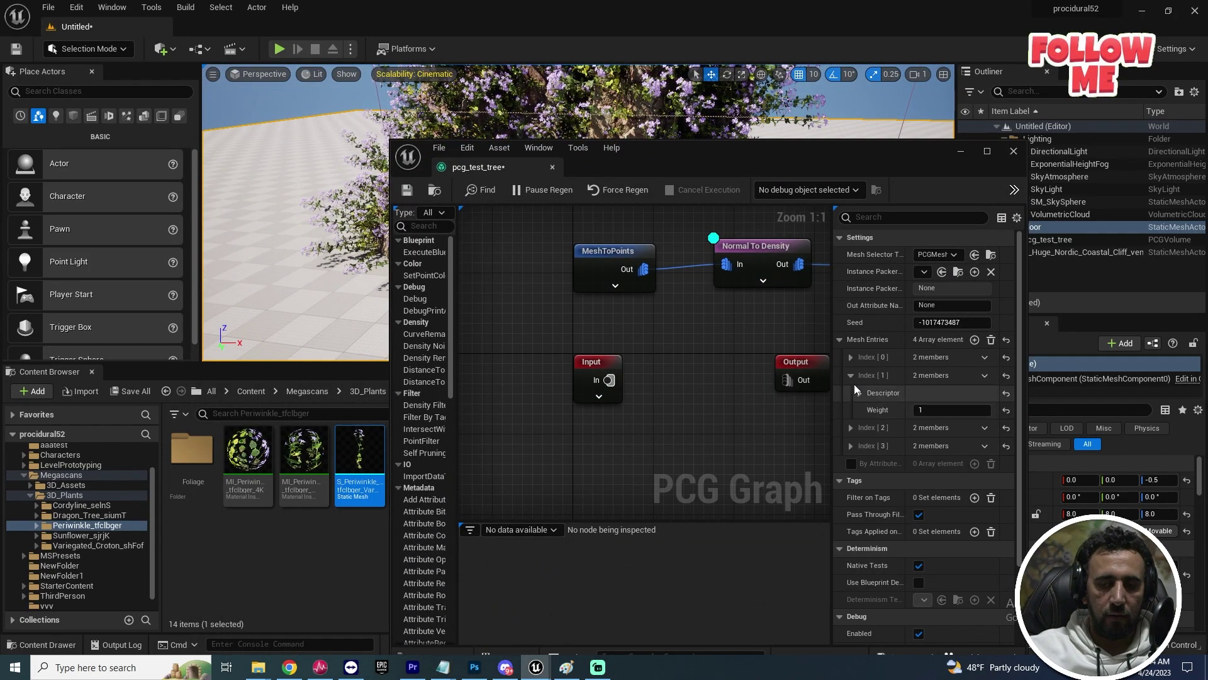
{"action": "left_click", "coordinate": [852, 377]}
{"action": "left_click", "coordinate": [79, 535]}
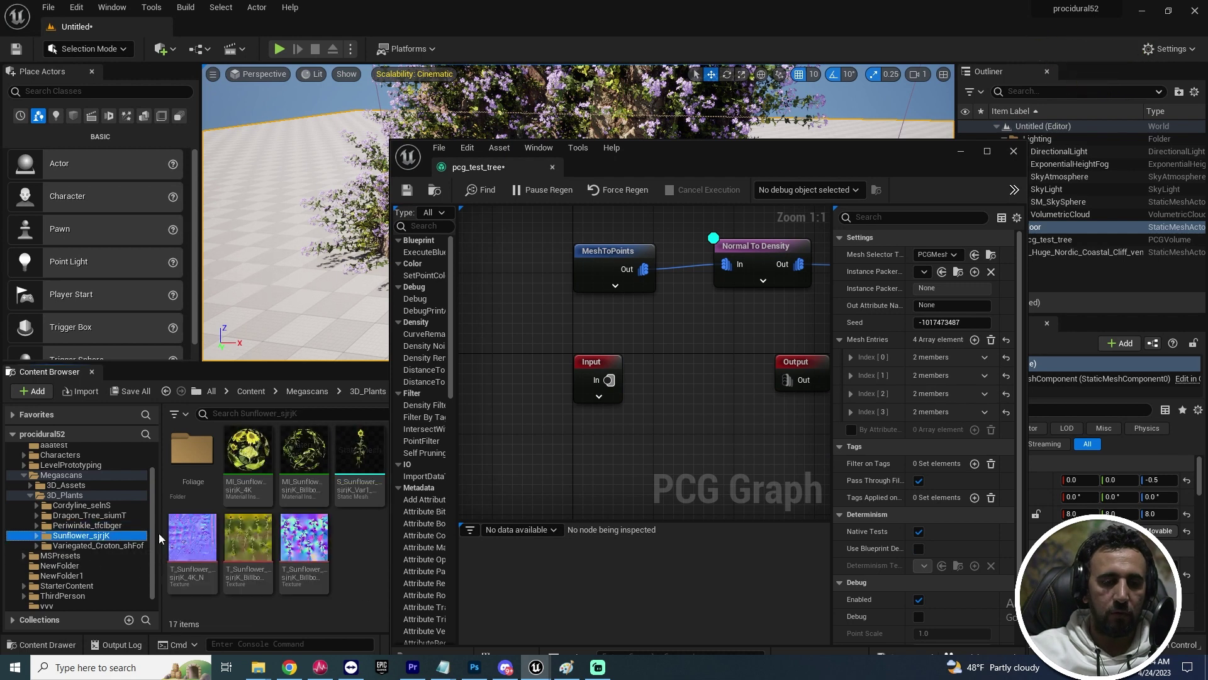
{"action": "left_click_drag", "start_coordinate": [611, 168], "coordinate": [334, 106]}
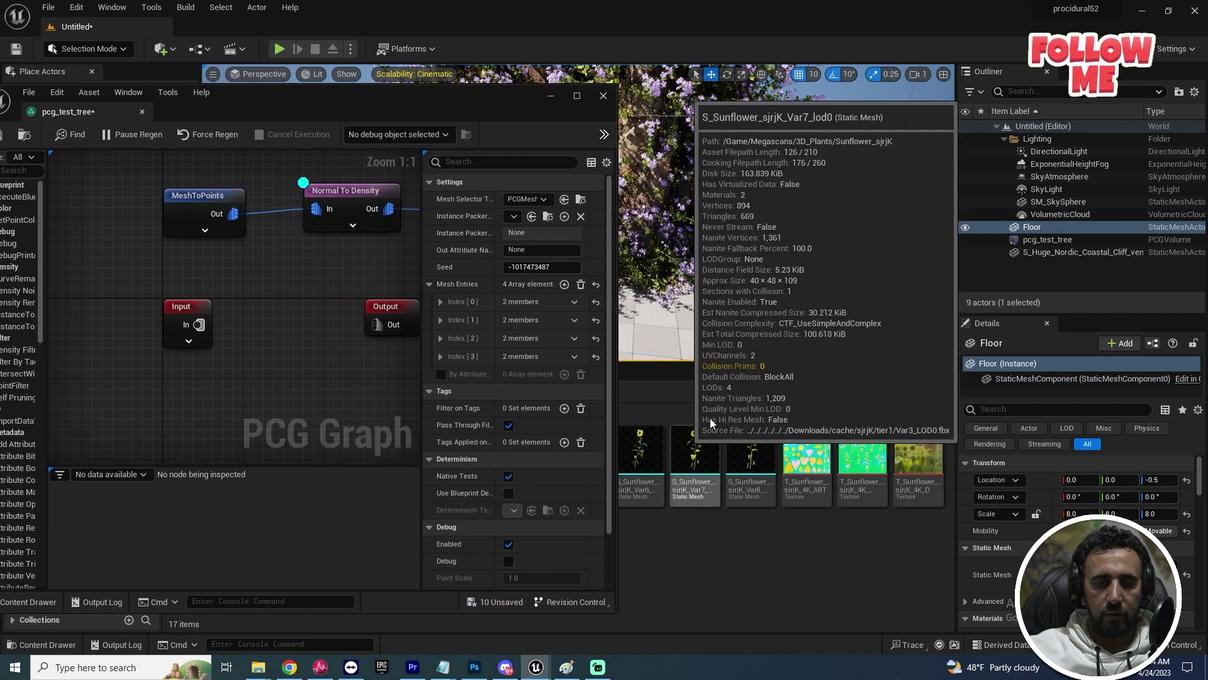
{"action": "left_click", "coordinate": [440, 338]}
{"action": "left_click", "coordinate": [450, 356]}
{"action": "left_click_drag", "start_coordinate": [701, 444], "coordinate": [518, 401]}
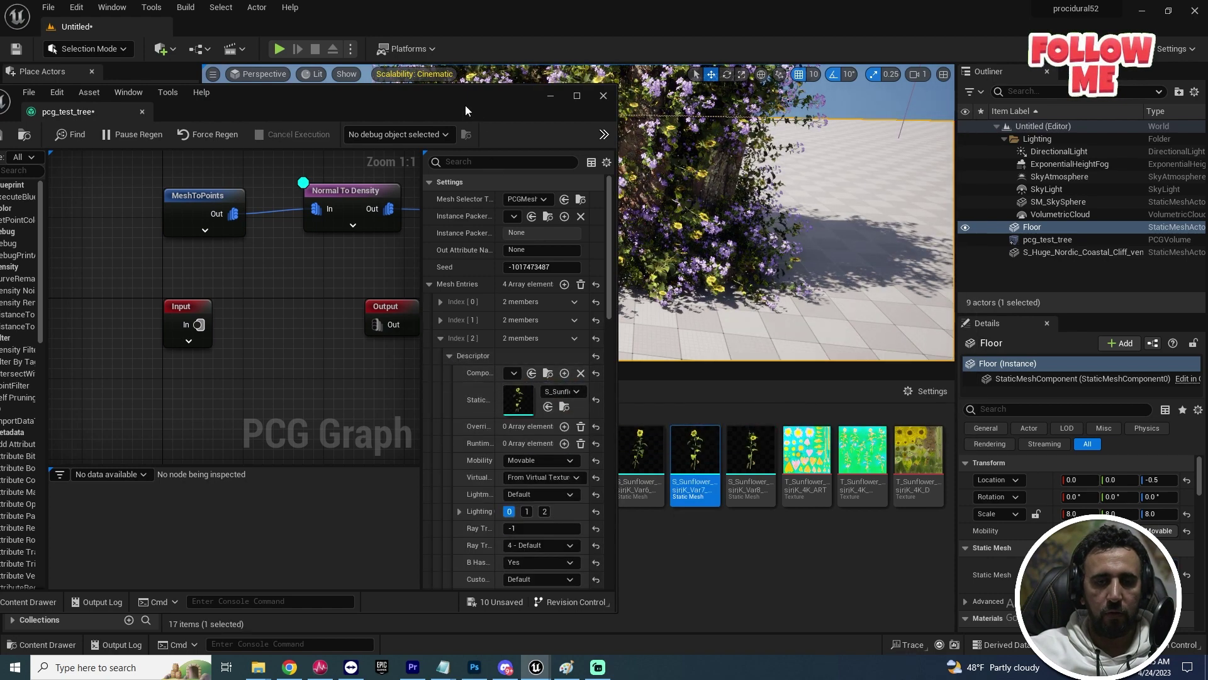
{"action": "left_click_drag", "start_coordinate": [466, 111], "coordinate": [656, 407]}
{"action": "right_click_drag", "start_coordinate": [623, 199], "coordinate": [623, 198]}
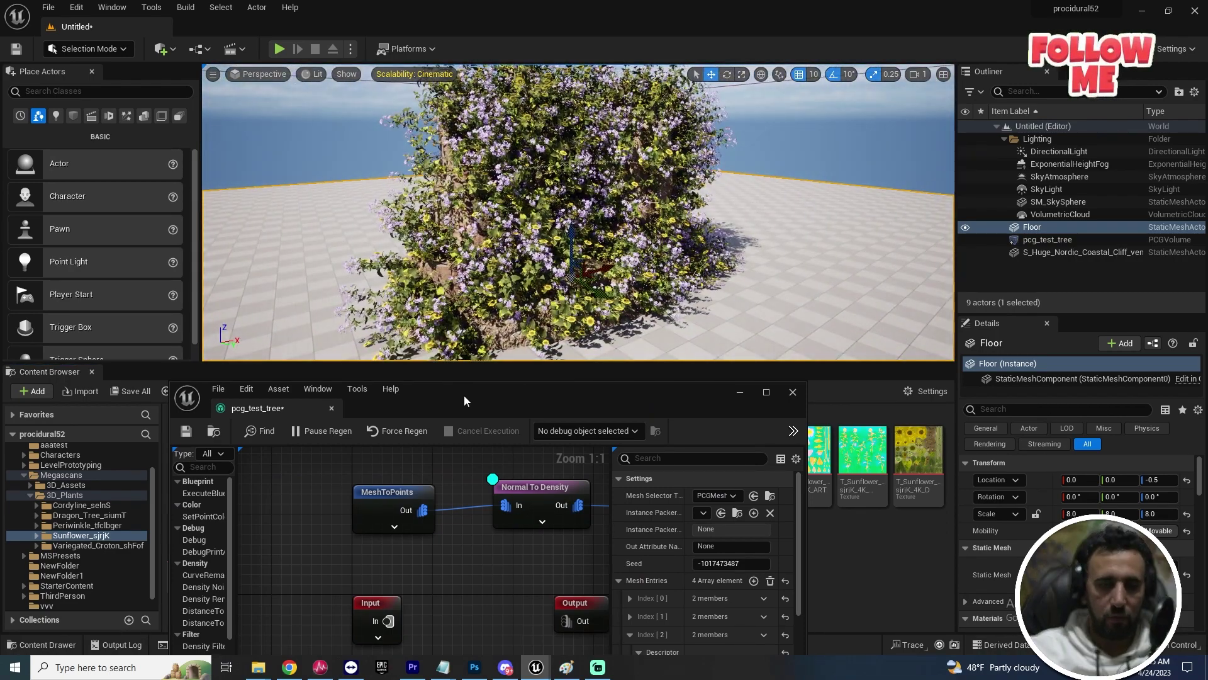
Step: Assign the last static mesh variant in the Variegated_Croton_shFof folder to mesh entry Index [3]
{"action": "left_click_drag", "start_coordinate": [464, 395], "coordinate": [625, 183]}
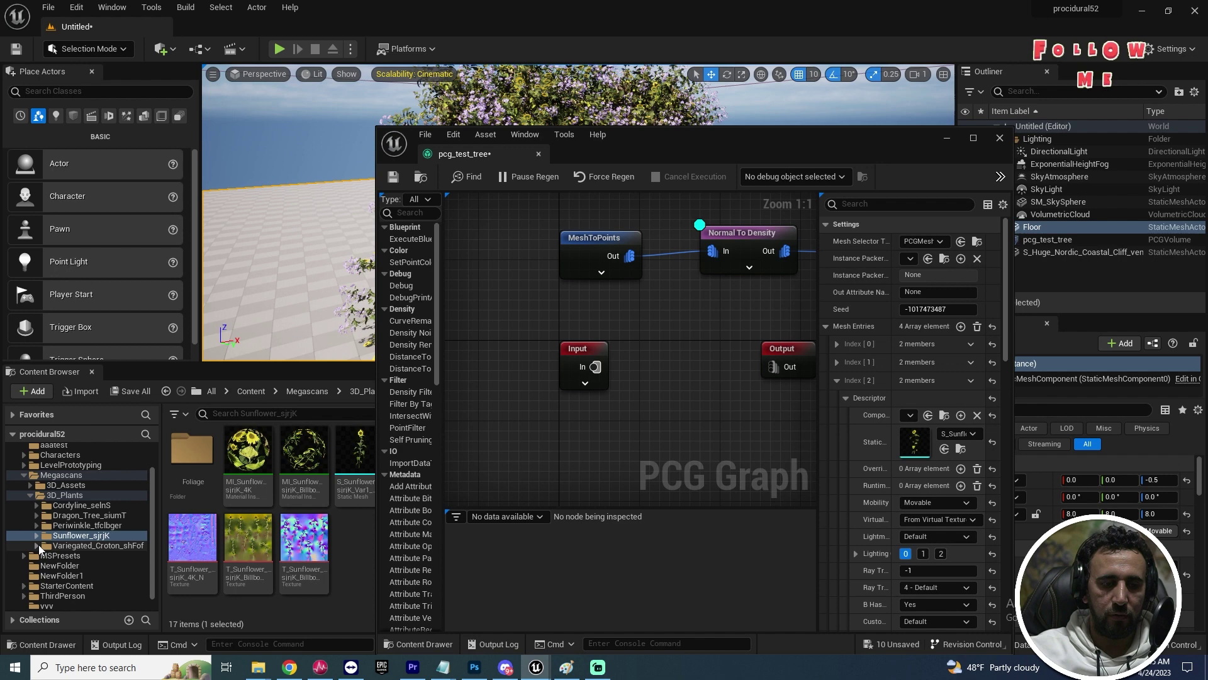
{"action": "left_click", "coordinate": [62, 553]}
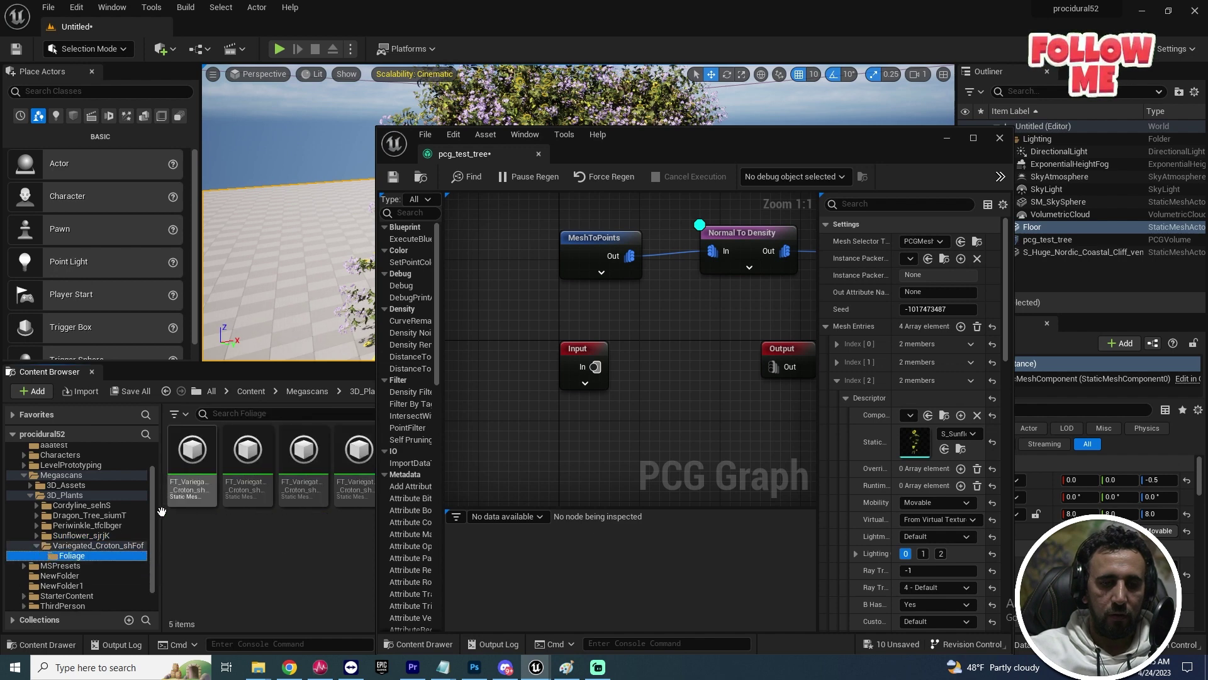
{"action": "left_click", "coordinate": [96, 545]}
{"action": "left_click_drag", "start_coordinate": [634, 140], "coordinate": [243, 92]}
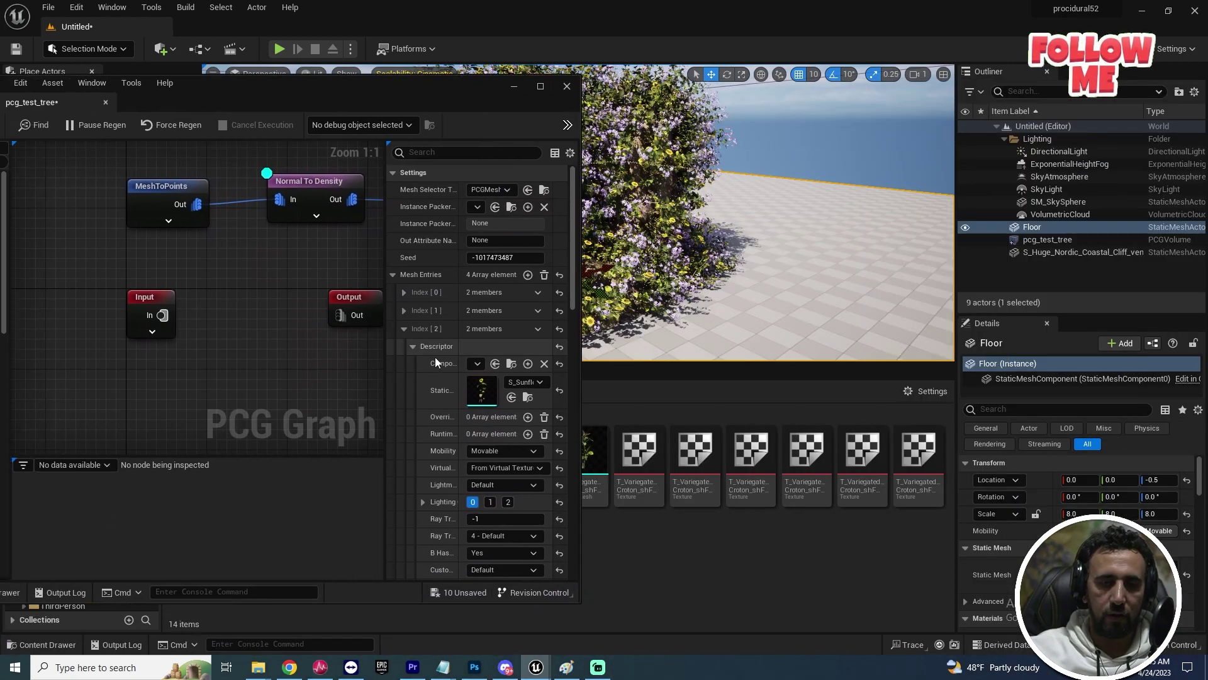
{"action": "left_click", "coordinate": [404, 329]}
{"action": "left_click", "coordinate": [403, 347]}
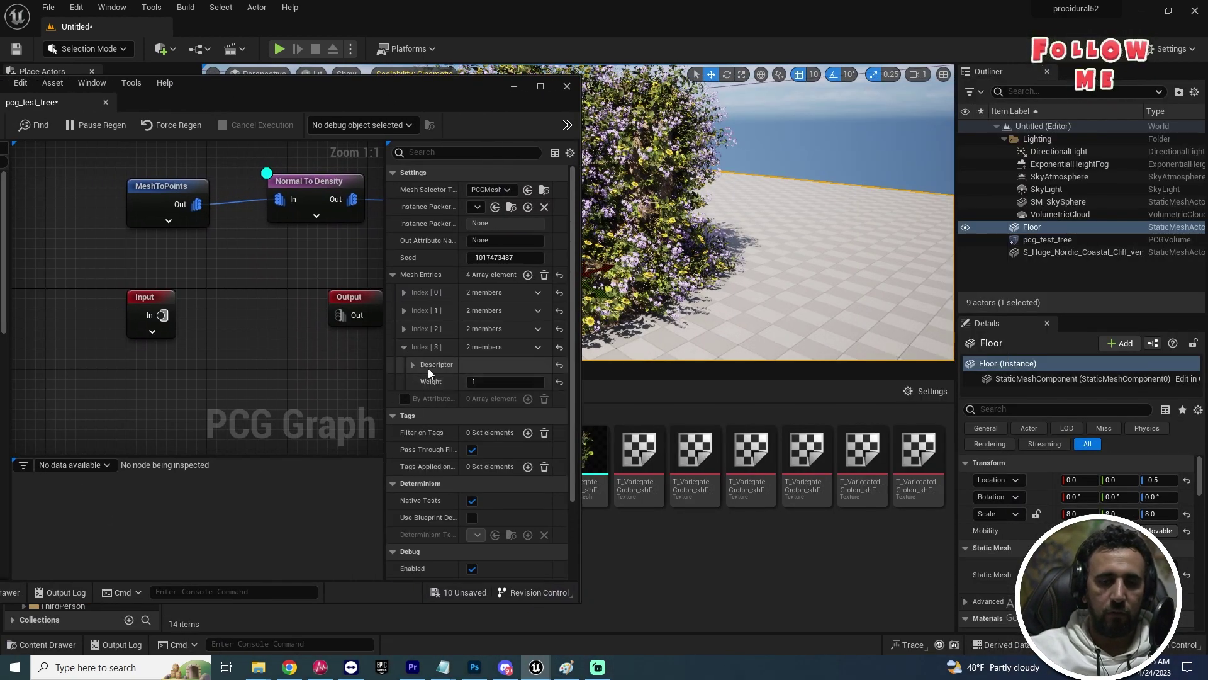
{"action": "left_click", "coordinate": [413, 364]}
{"action": "left_click_drag", "start_coordinate": [408, 100], "coordinate": [340, 144]}
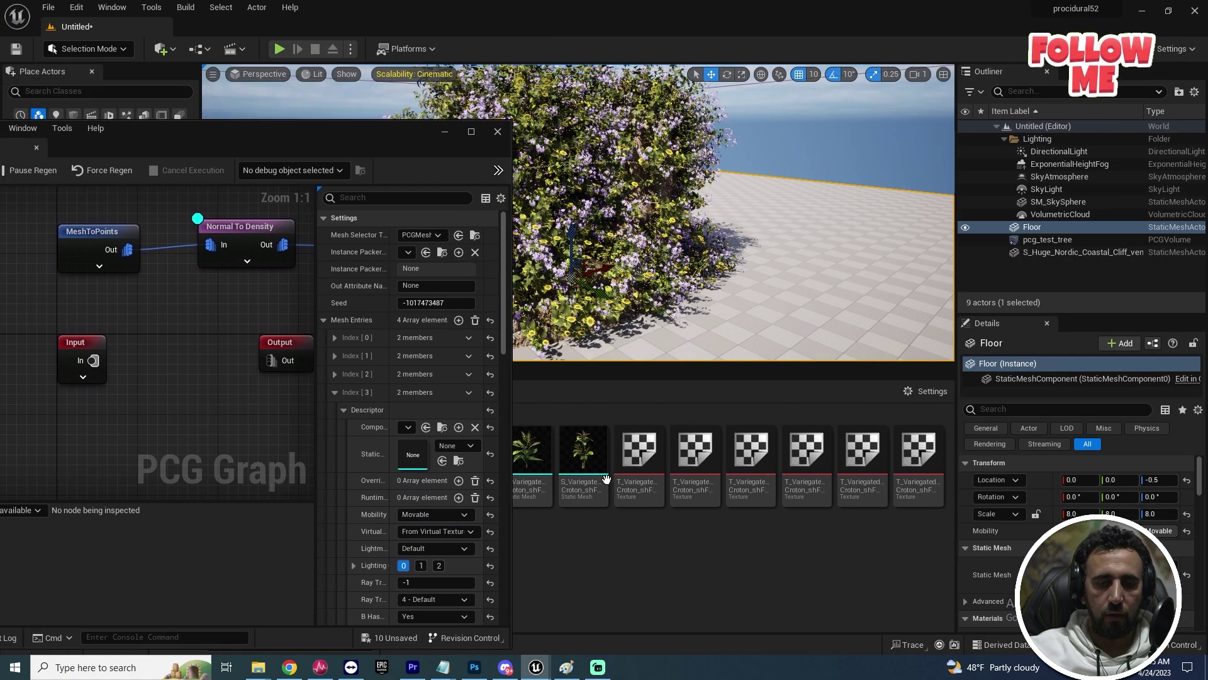
{"action": "left_click_drag", "start_coordinate": [583, 457], "coordinate": [413, 453]}
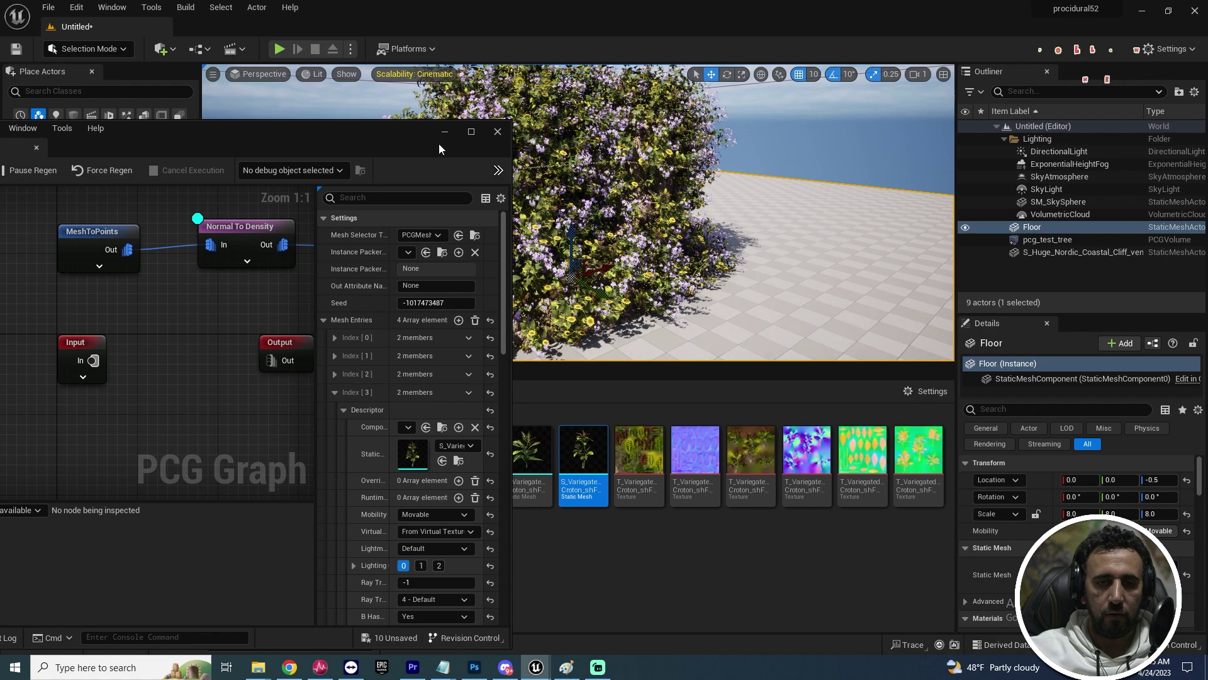
Step: Reposition and widen the PCG graph window so the whole node chain and the node settings fit side by side
{"action": "left_click_drag", "start_coordinate": [378, 130], "coordinate": [375, 342]}
{"action": "left_click_drag", "start_coordinate": [453, 355], "coordinate": [726, 206]}
{"action": "left_click_drag", "start_coordinate": [653, 215], "coordinate": [442, 178]}
{"action": "left_click_drag", "start_coordinate": [657, 322], "coordinate": [1026, 322]}
Step: Review the settings of the Transform Points, MeshToPoints and Normal To Density nodes in the graph
{"action": "left_click", "coordinate": [431, 292]}
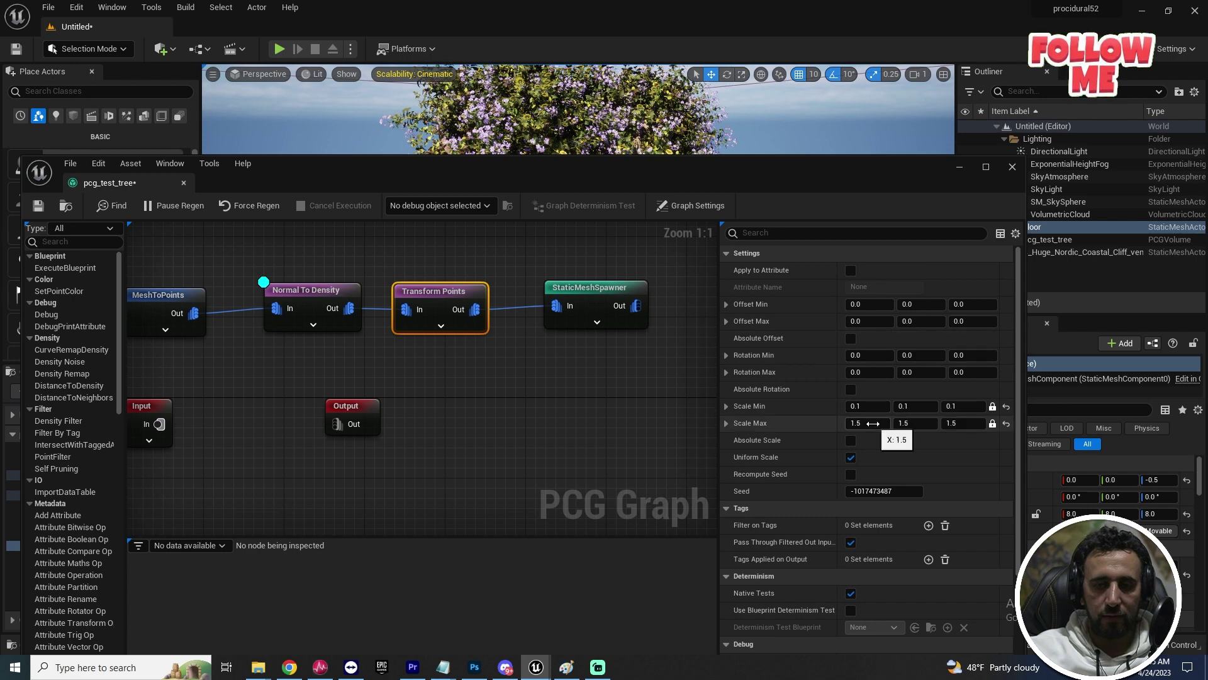
{"action": "left_click_drag", "start_coordinate": [686, 171], "coordinate": [804, 212]}
{"action": "right_click", "coordinate": [348, 340]}
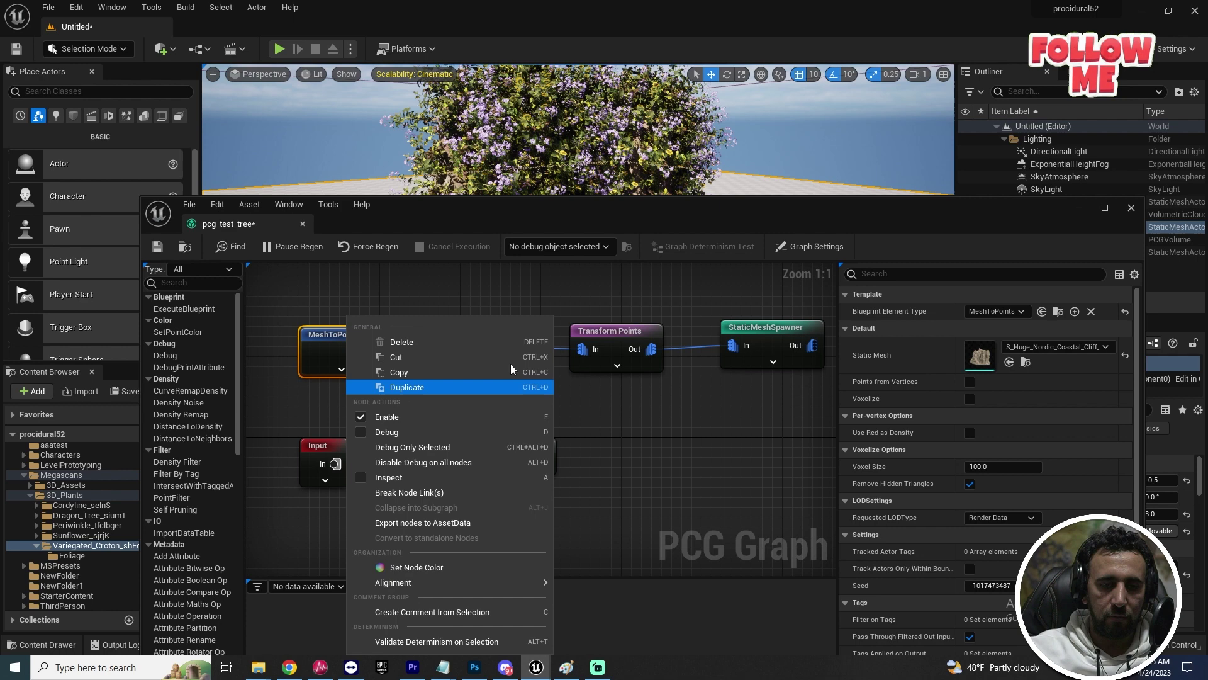
{"action": "left_click", "coordinate": [561, 276]}
{"action": "right_click", "coordinate": [461, 330]}
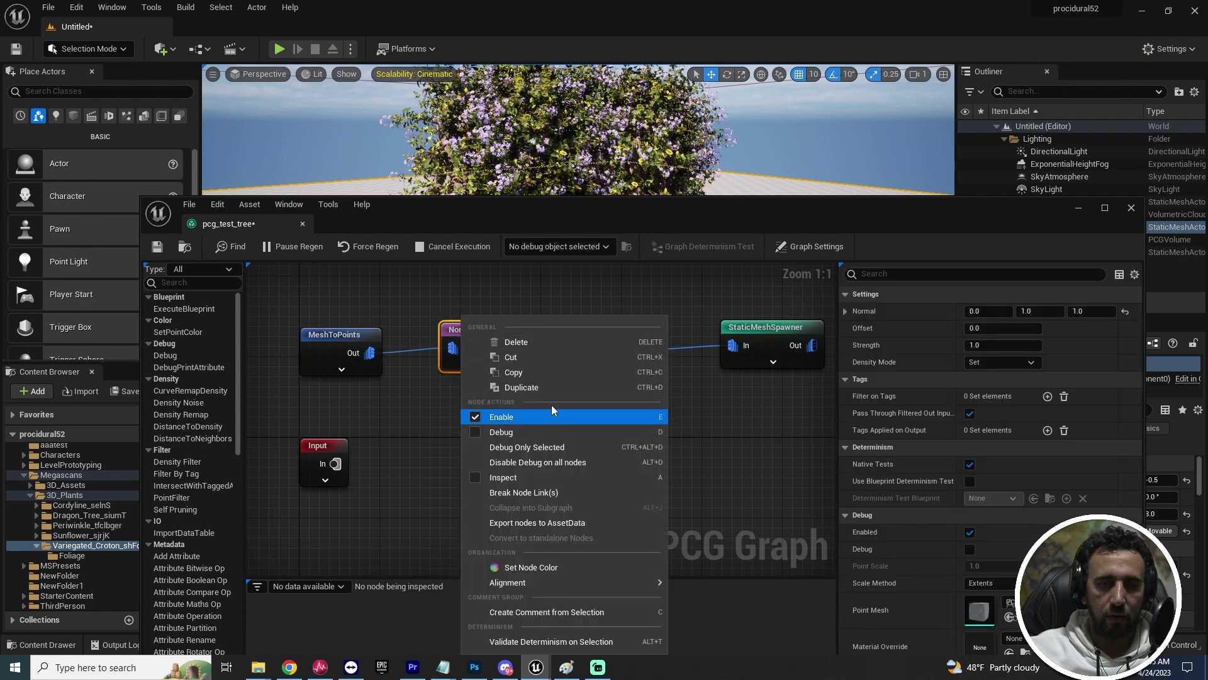
{"action": "left_click", "coordinate": [663, 297]}
{"action": "right_click", "coordinate": [594, 335]}
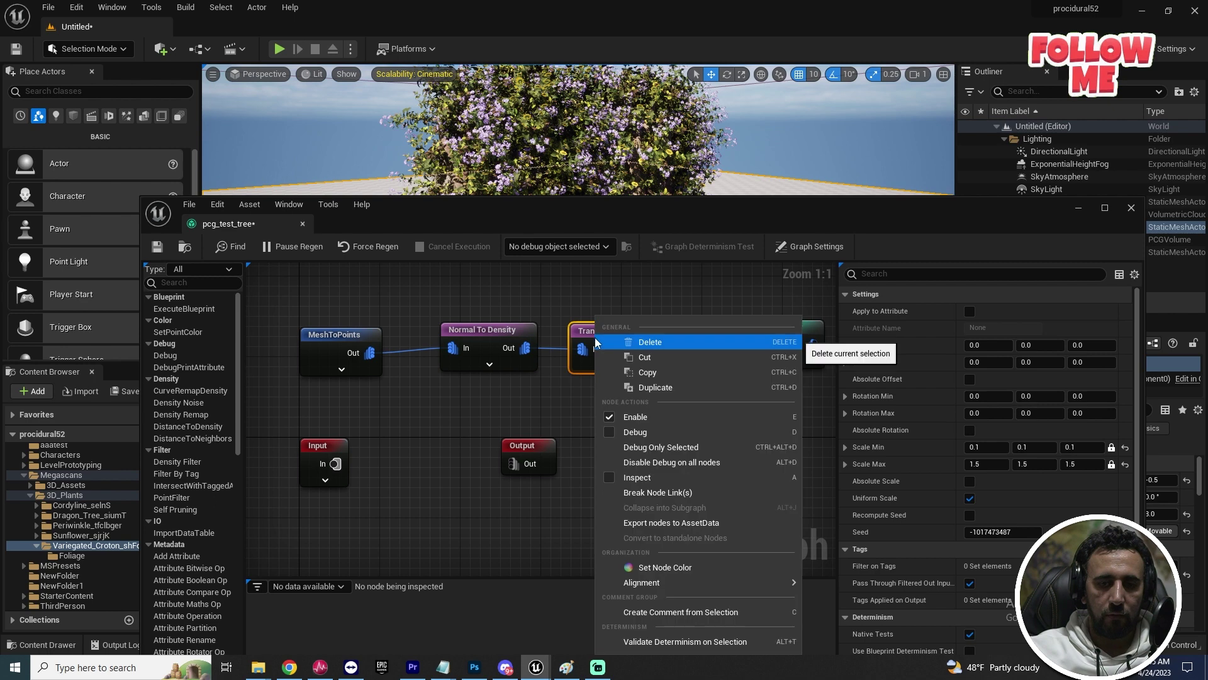
{"action": "left_click", "coordinate": [690, 313]}
Step: Close the pcg_test_tree graph editor and the content browser to give the level viewport more room
{"action": "left_click_drag", "start_coordinate": [671, 217], "coordinate": [609, 425]}
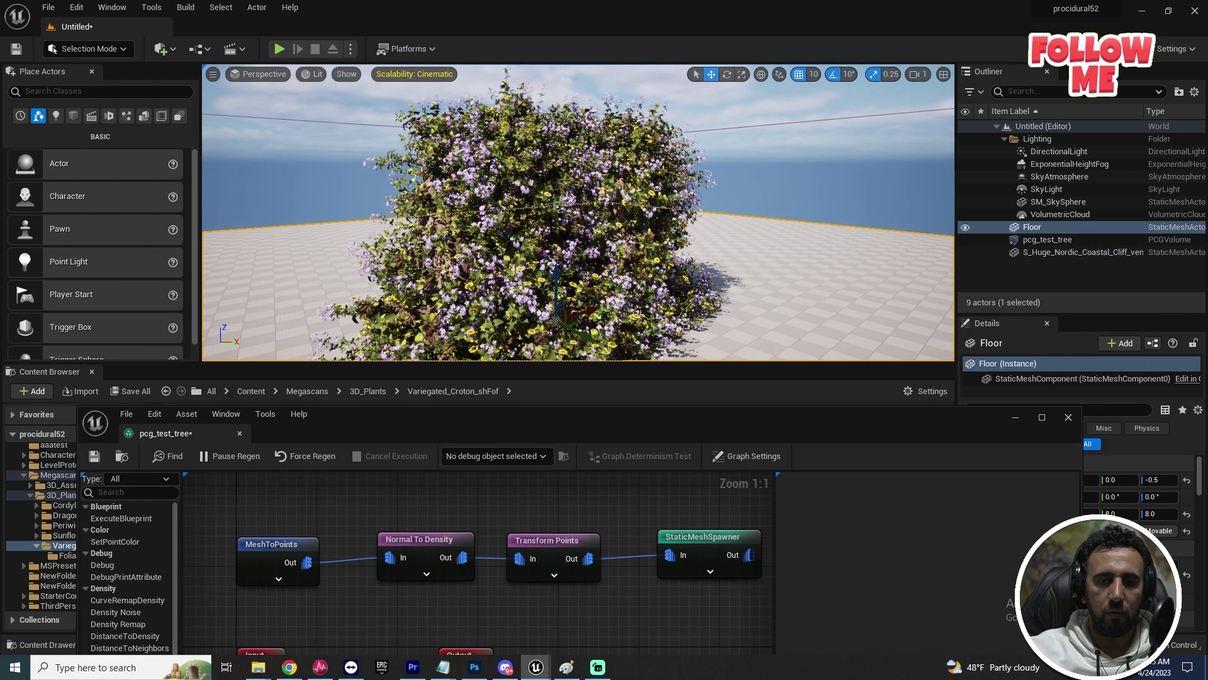
{"action": "left_click", "coordinate": [1068, 417]}
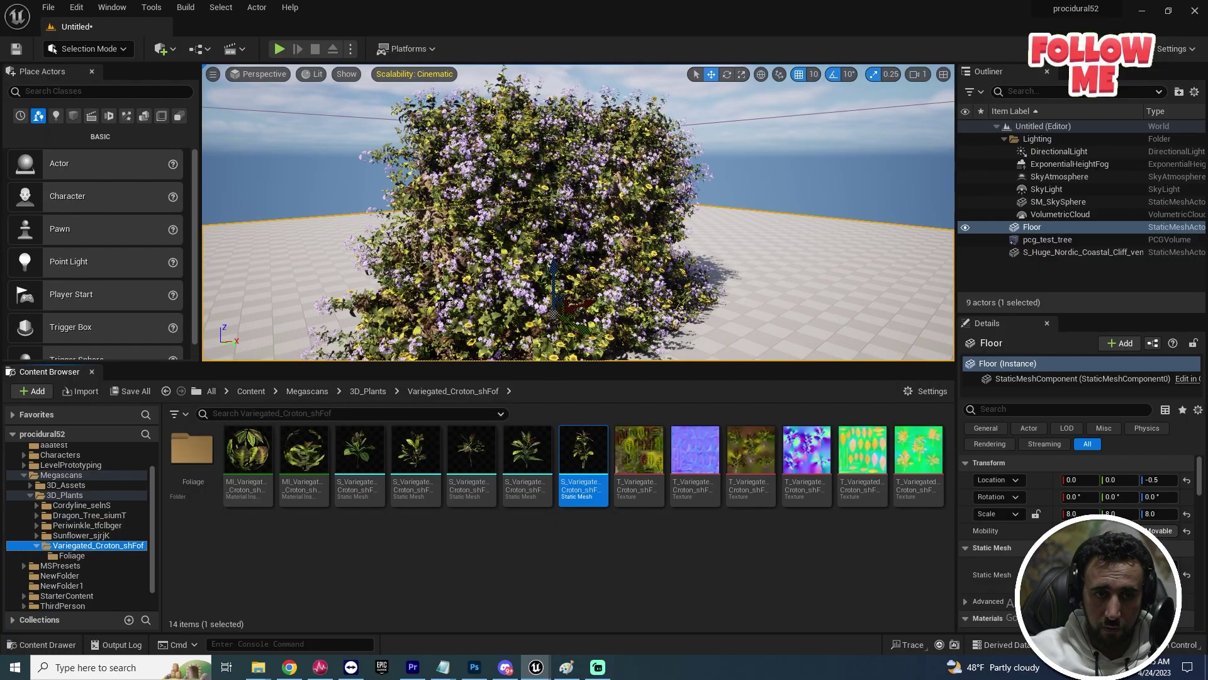
{"action": "left_click", "coordinate": [91, 372]}
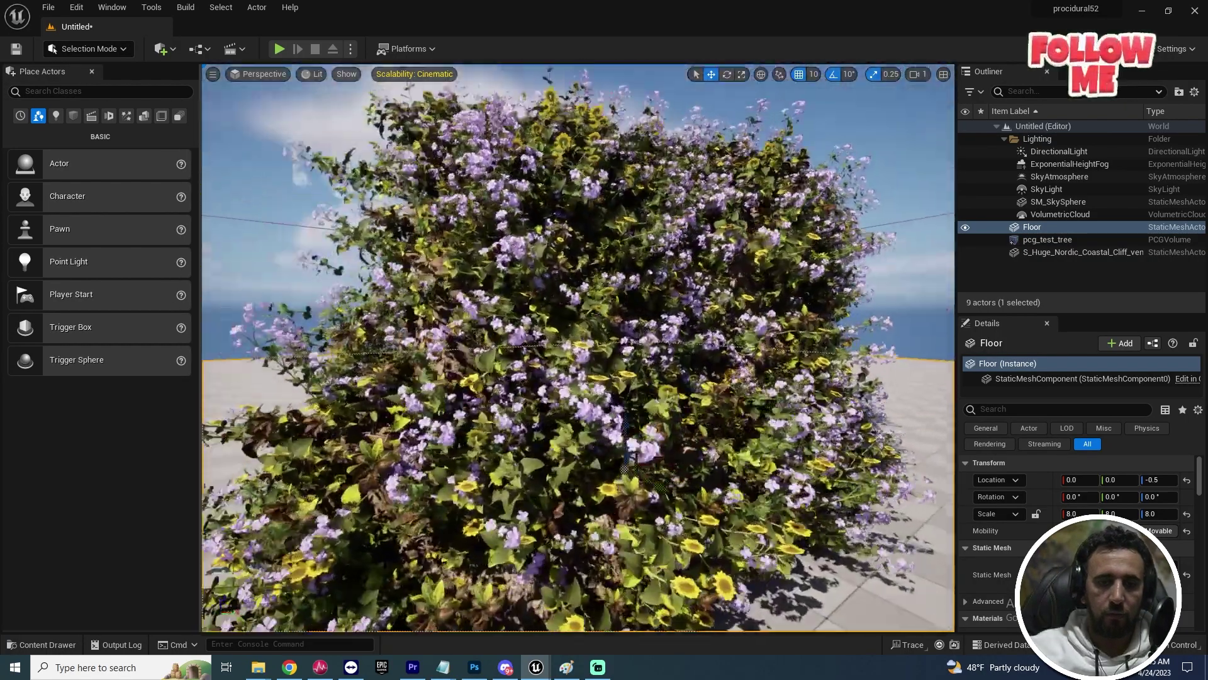
Step: Inspect the plant coverage over the cliff from several sides, including the bare rock face and the base
{"action": "right_click_drag", "start_coordinate": [432, 316], "coordinate": [432, 316]}
{"action": "left_click", "coordinate": [432, 316]}
{"action": "right_click_drag", "start_coordinate": [476, 213], "coordinate": [477, 213]}
{"action": "right_click_drag", "start_coordinate": [463, 511], "coordinate": [463, 511]}
{"action": "right_click_drag", "start_coordinate": [502, 474], "coordinate": [559, 207]}
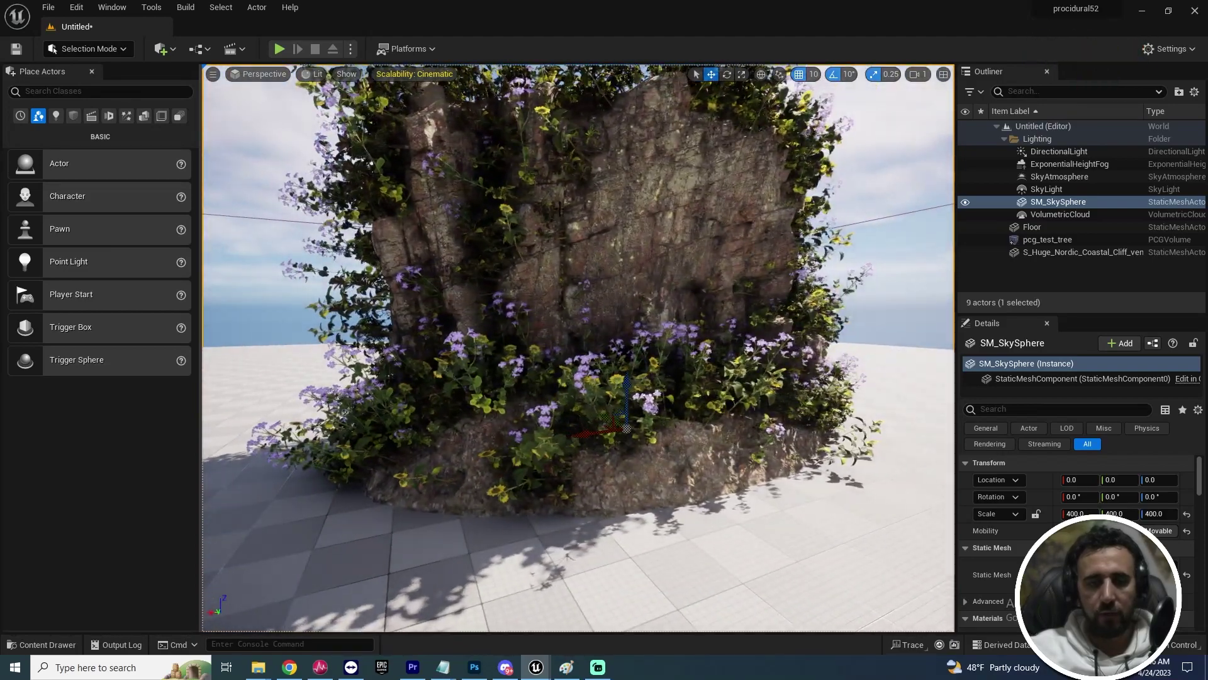
{"action": "right_click_drag", "start_coordinate": [660, 249], "coordinate": [598, 312]}
Step: Reopen the pcg_test_tree graph and arrange its window so the nodes at the end of the chain are visible
{"action": "key", "text": "ctrl+space"}
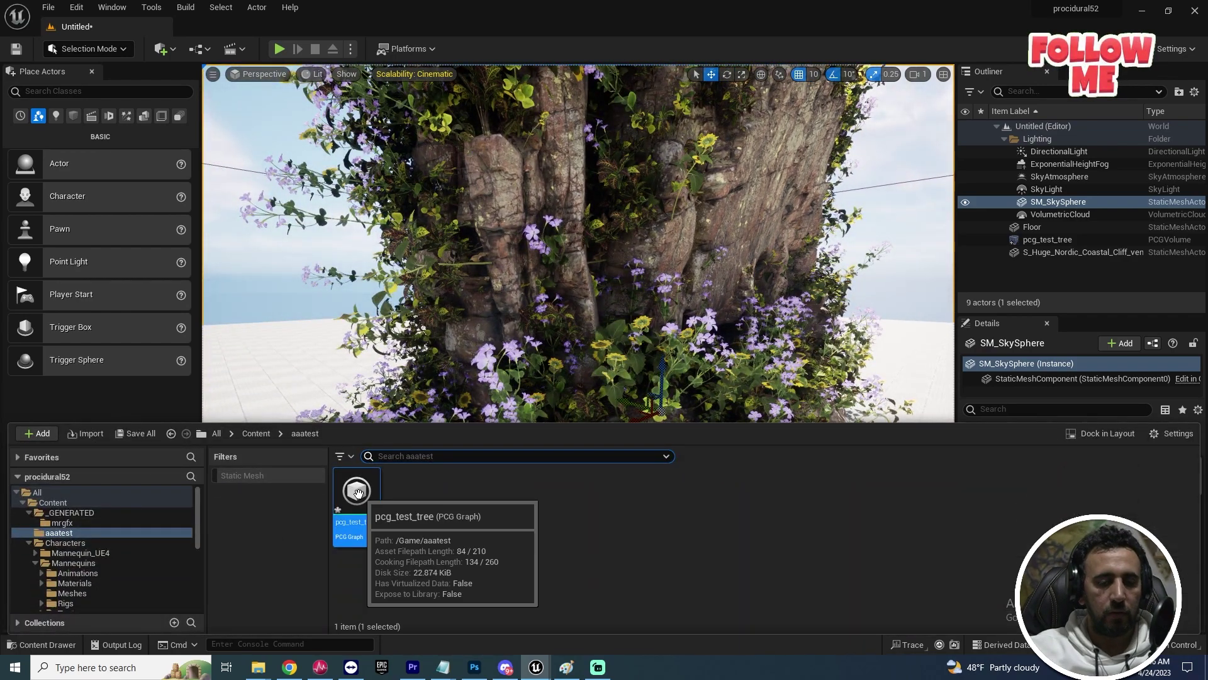
{"action": "key", "text": "ctrl+space"}
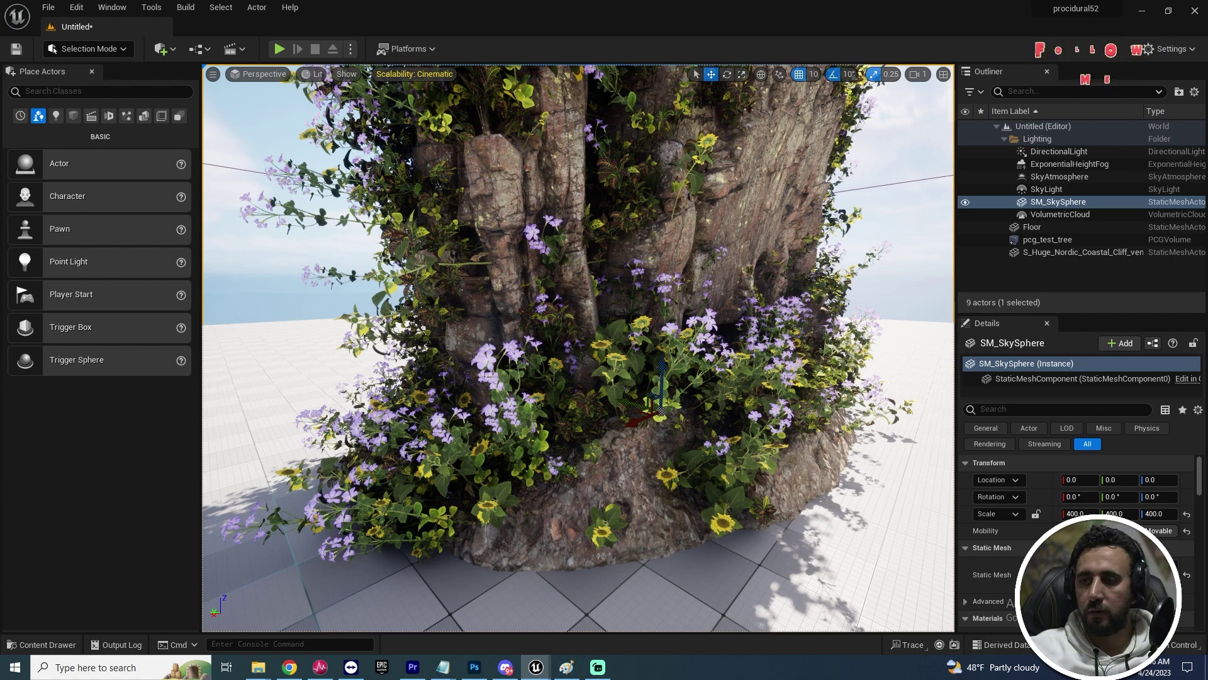
{"action": "left_click_drag", "start_coordinate": [614, 206], "coordinate": [479, 131]}
{"action": "left_click_drag", "start_coordinate": [695, 410], "coordinate": [1033, 614]}
{"action": "right_click_drag", "start_coordinate": [661, 406], "coordinate": [430, 394]}
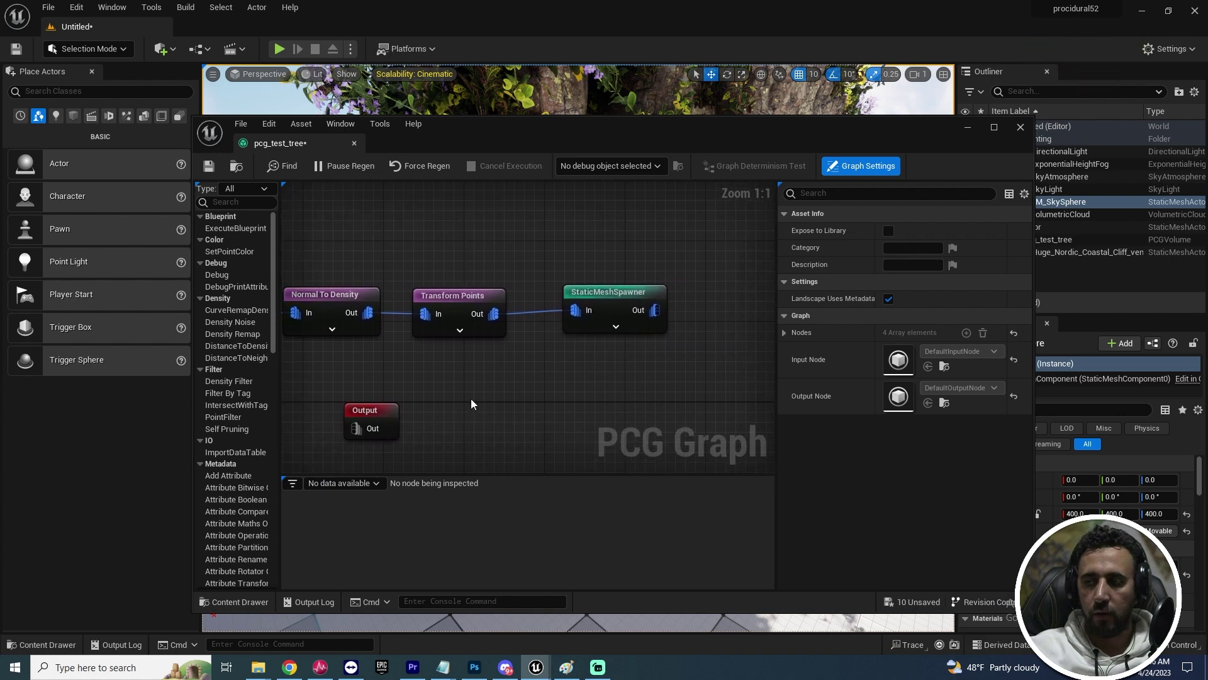
Step: Insert a Density Noise node between Transform Points and StaticMeshSpawner in place of their direct link
{"action": "right_click", "coordinate": [507, 387]}
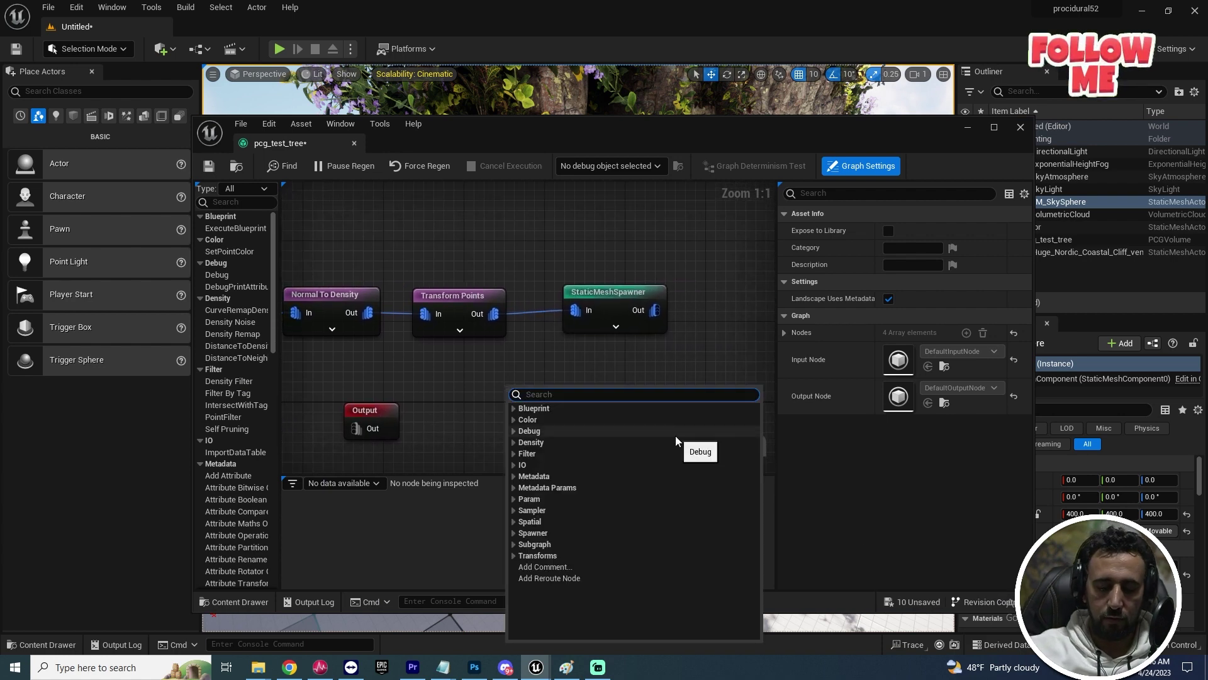
{"action": "type", "text": "nois"}
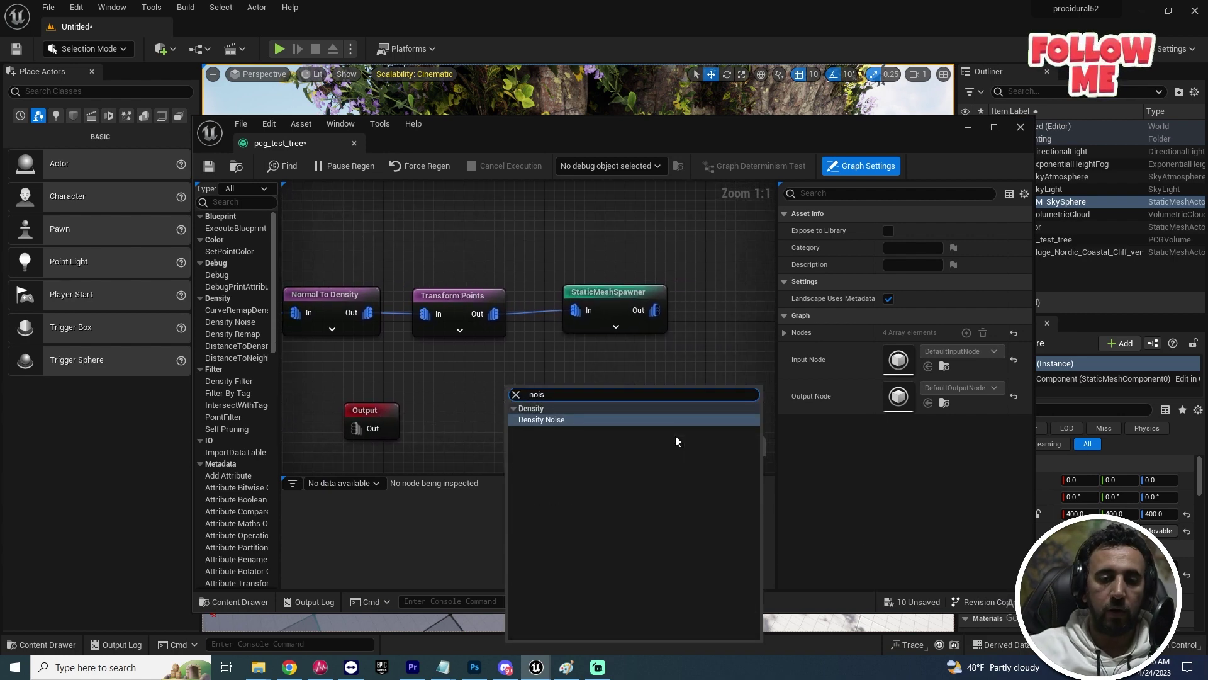
{"action": "left_click", "coordinate": [550, 420]}
{"action": "left_click_drag", "start_coordinate": [606, 291], "coordinate": [758, 283]}
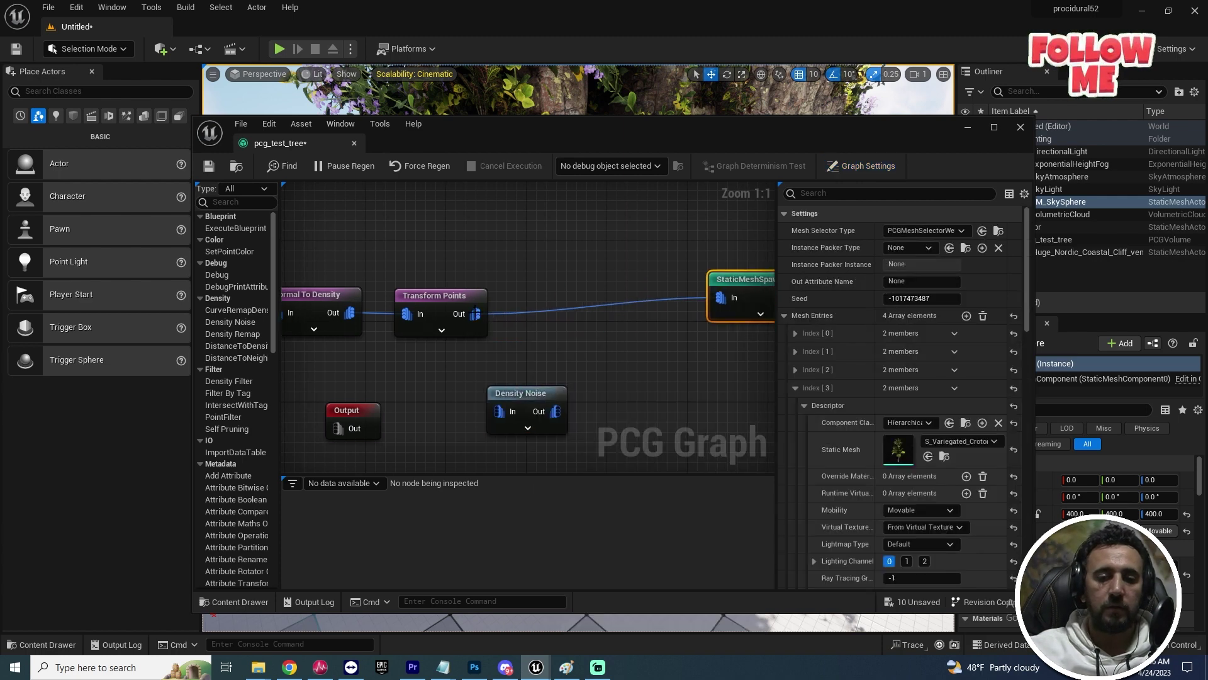
{"action": "left_click", "coordinate": [602, 305], "text": "alt"}
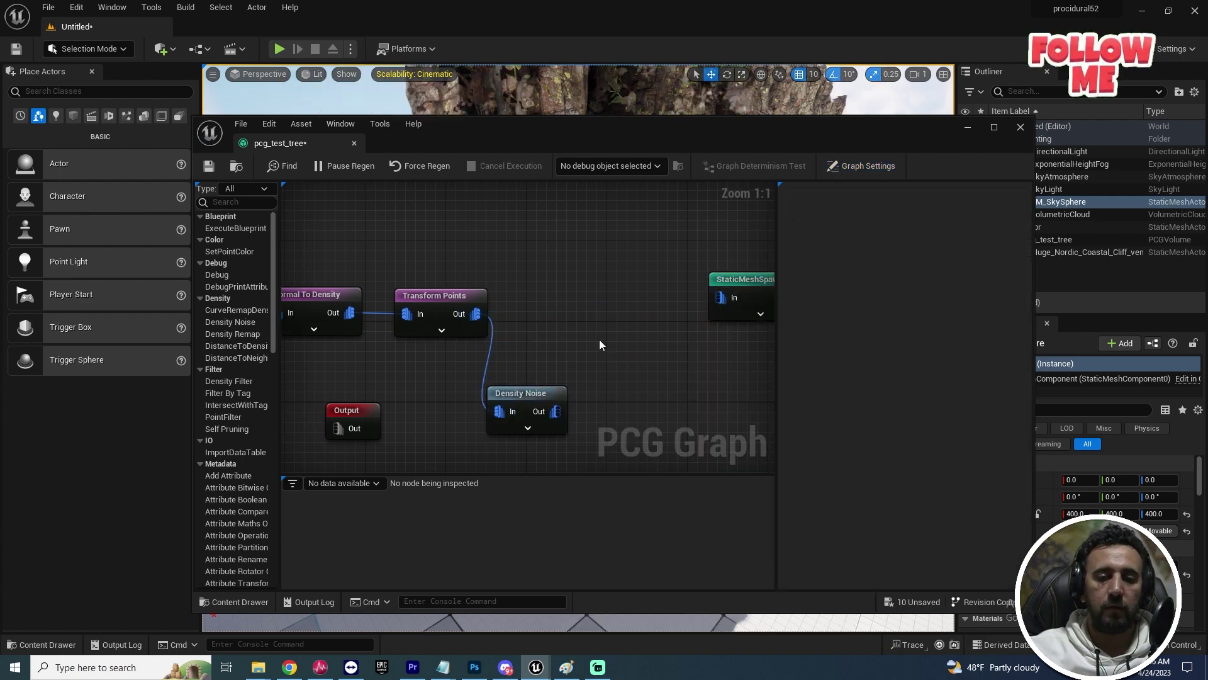
{"action": "left_click_drag", "start_coordinate": [552, 411], "coordinate": [628, 337]}
Step: Inspect the regenerated plants around the cliff with the graph window moved out of the way
{"action": "left_click_drag", "start_coordinate": [636, 137], "coordinate": [499, 501]}
{"action": "left_click_drag", "start_coordinate": [498, 377], "coordinate": [900, 378], "text": "alt"}
{"action": "right_click_drag", "start_coordinate": [372, 428], "coordinate": [554, 424]}
{"action": "right_click_drag", "start_coordinate": [415, 423], "coordinate": [478, 265]}
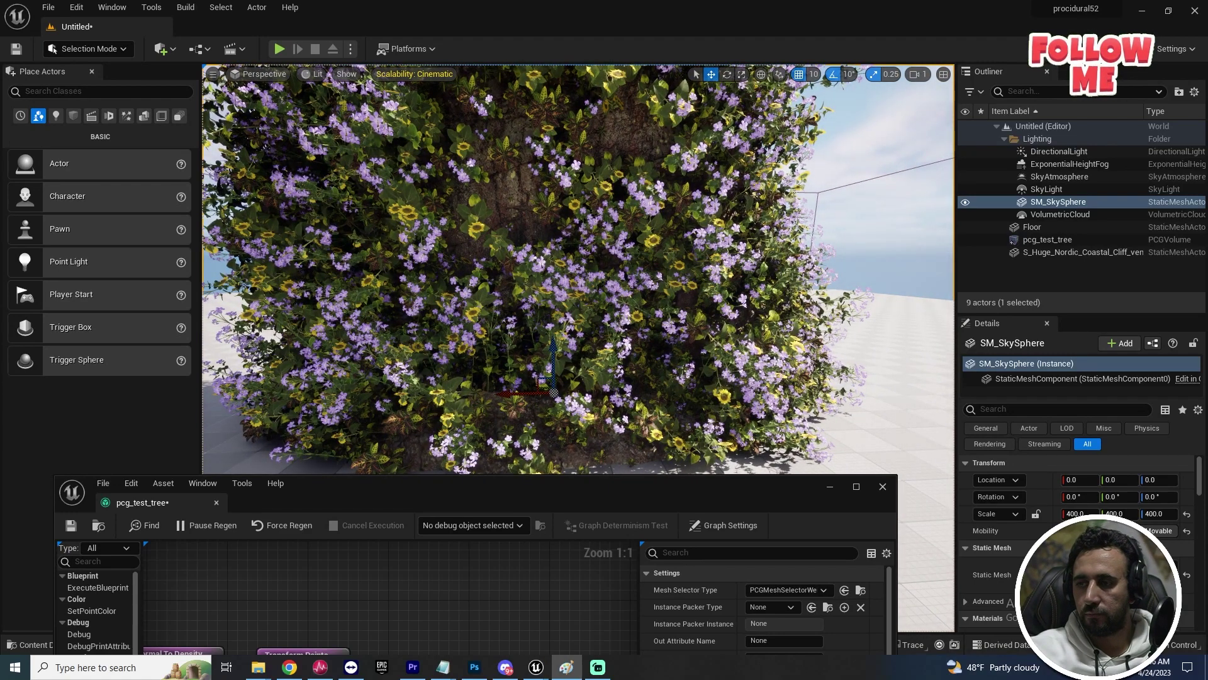
{"action": "left_click_drag", "start_coordinate": [637, 488], "coordinate": [572, 486]}
{"action": "right_click_drag", "start_coordinate": [571, 378], "coordinate": [518, 419]}
Step: Insert a Density Filter node between Density Noise and StaticMeshSpawner and remove their direct connection
{"action": "left_click_drag", "start_coordinate": [532, 509], "coordinate": [667, 172]}
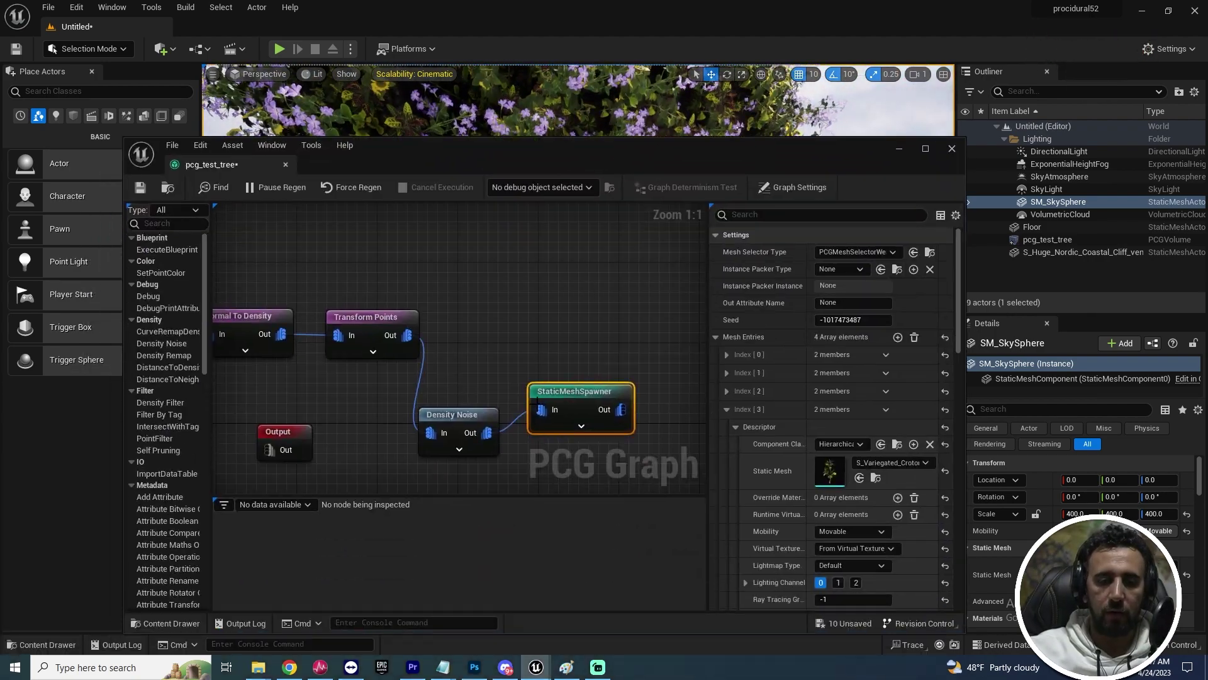
{"action": "left_click_drag", "start_coordinate": [494, 433], "coordinate": [504, 369]}
{"action": "left_click_drag", "start_coordinate": [630, 325], "coordinate": [562, 313]}
{"action": "type", "text": "fi"}
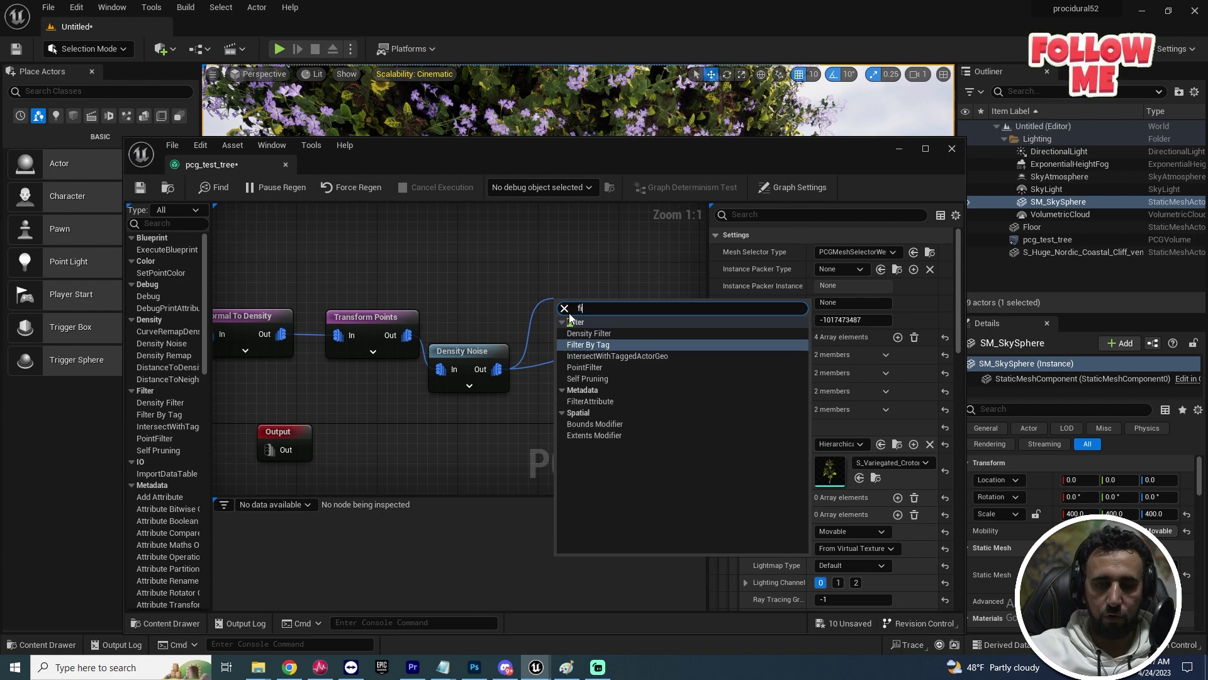
{"action": "left_click", "coordinate": [591, 335]}
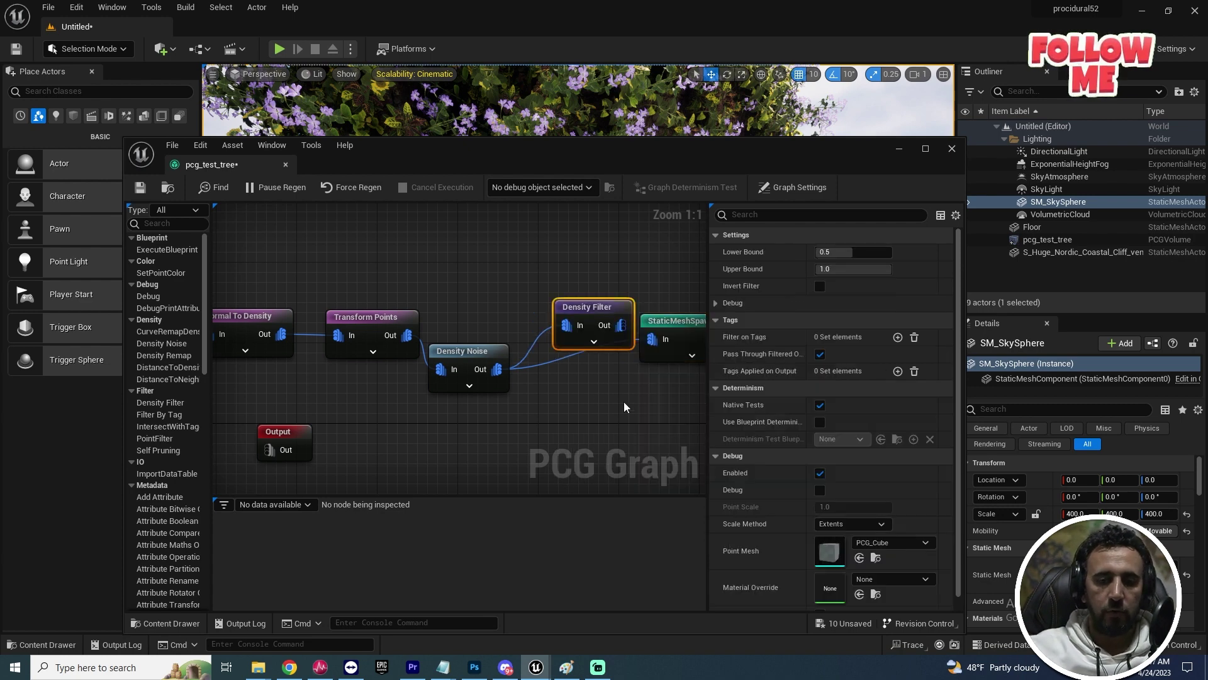
{"action": "left_click", "coordinate": [559, 360], "text": "ctrl"}
{"action": "left_click", "coordinate": [542, 297]}
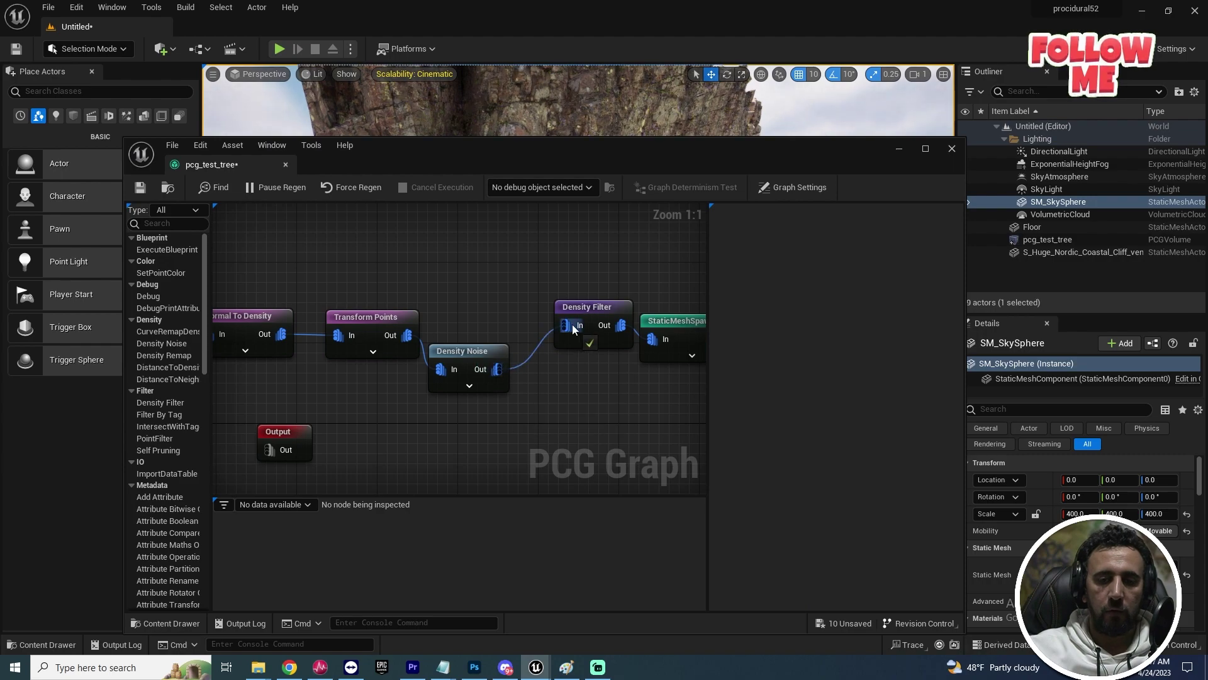
{"action": "left_click_drag", "start_coordinate": [574, 328], "coordinate": [538, 320]}
Step: Set the Density Filter's Lower Bound to 0.648 and its Upper Bound to 0.848 while checking the cliff
{"action": "left_click_drag", "start_coordinate": [612, 155], "coordinate": [546, 380]}
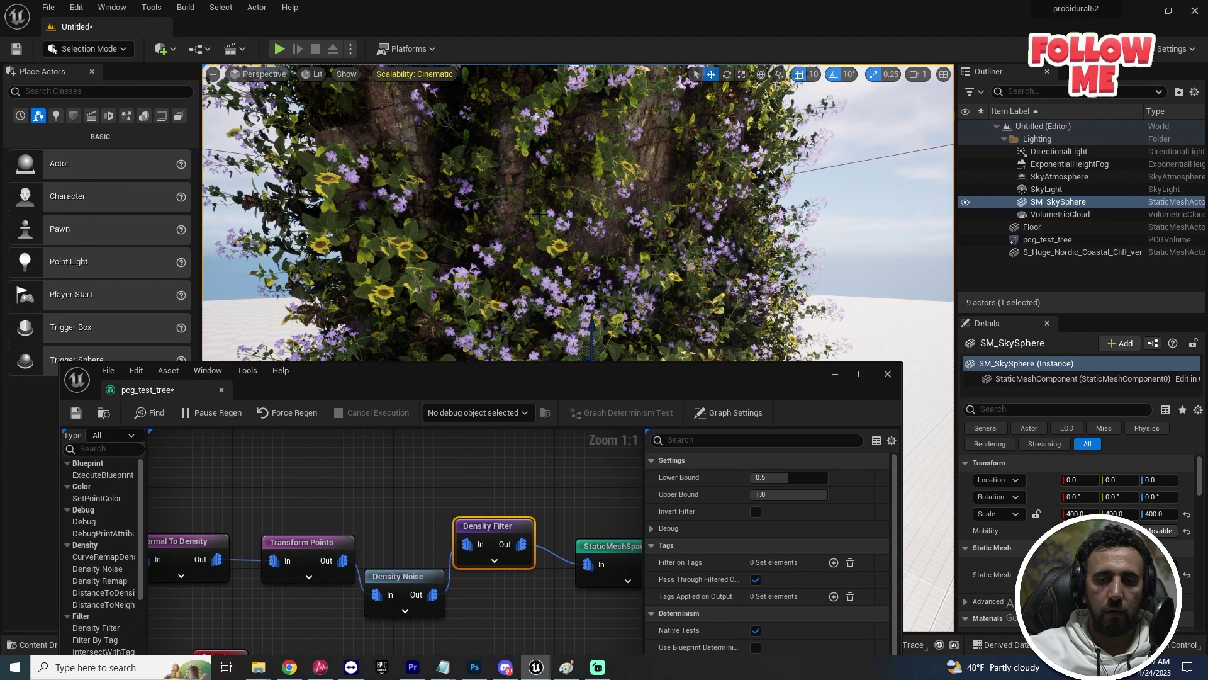
{"action": "right_click_drag", "start_coordinate": [578, 213], "coordinate": [598, 283]}
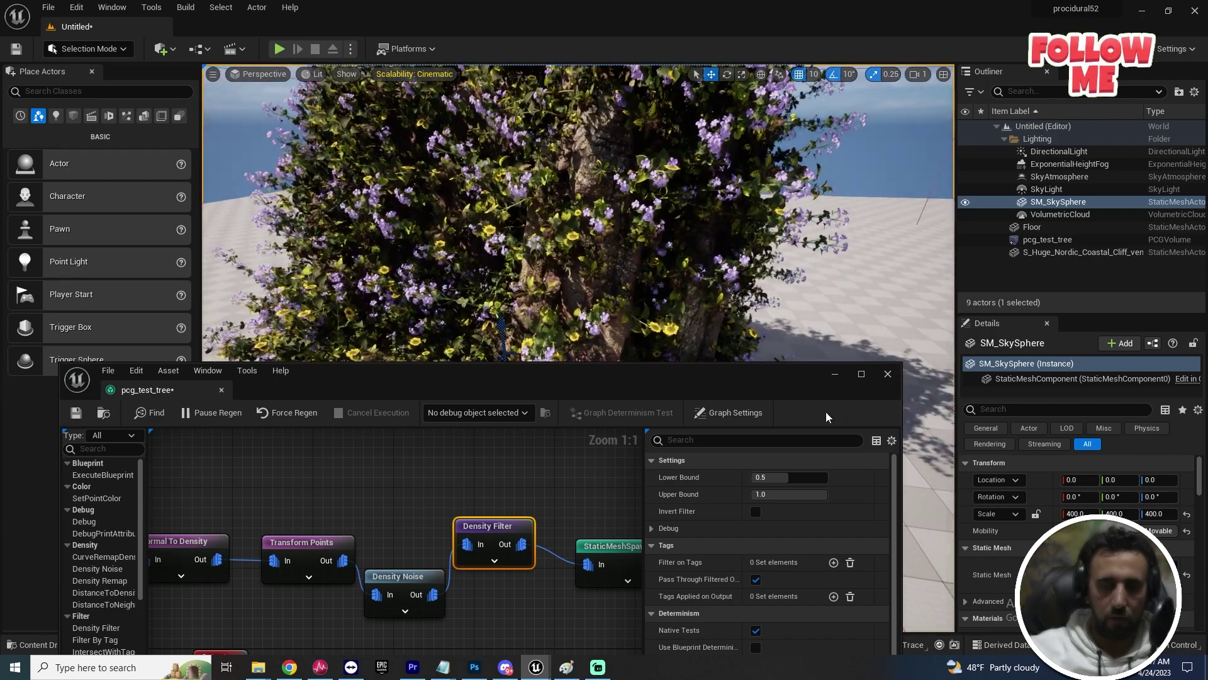
{"action": "right_click_drag", "start_coordinate": [620, 154], "coordinate": [682, 107]}
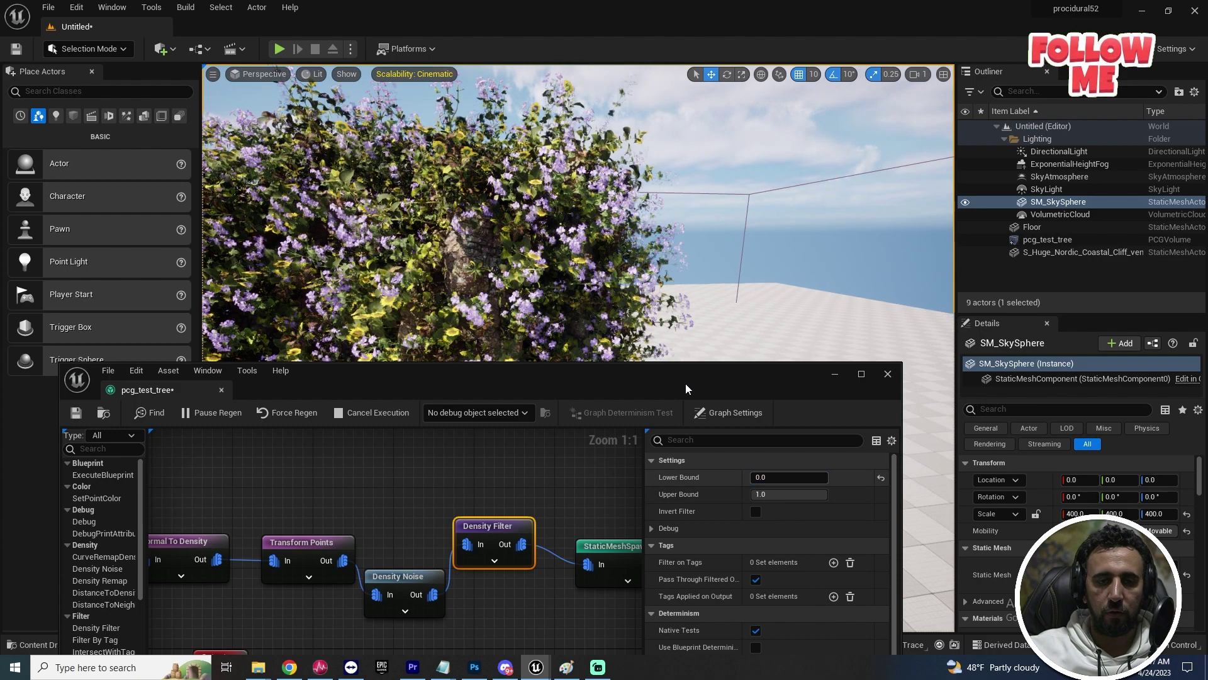
{"action": "right_click_drag", "start_coordinate": [692, 227], "coordinate": [699, 302]}
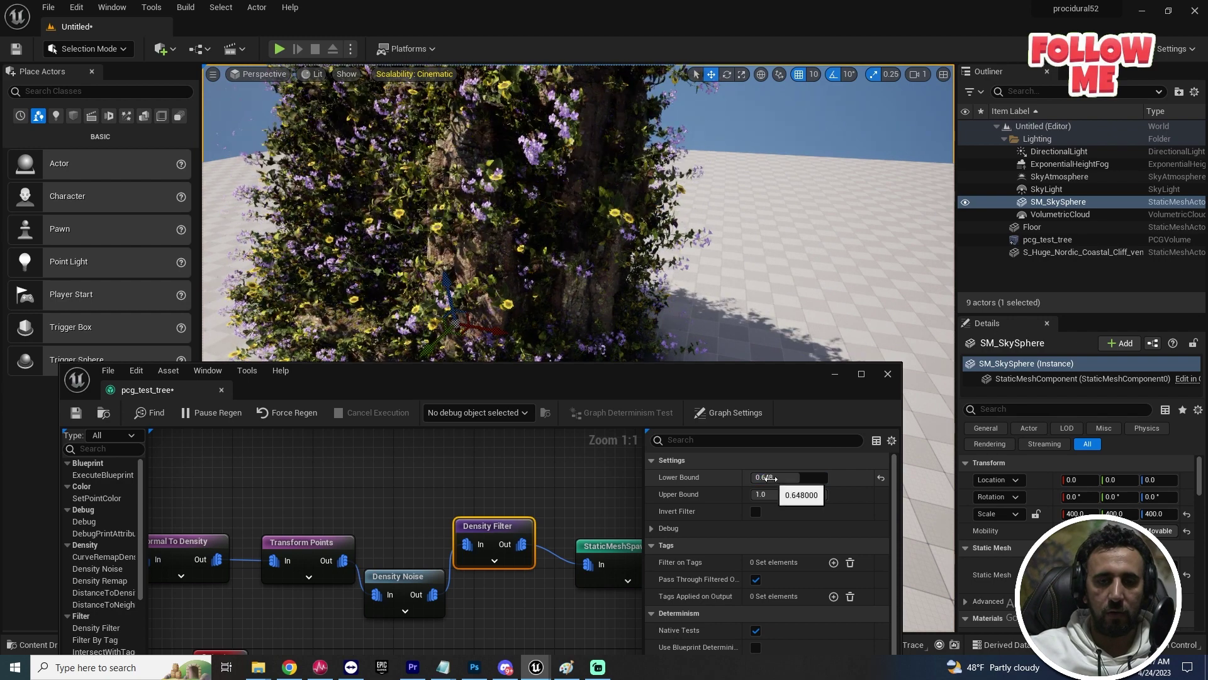
{"action": "left_click_drag", "start_coordinate": [800, 500], "coordinate": [793, 500]}
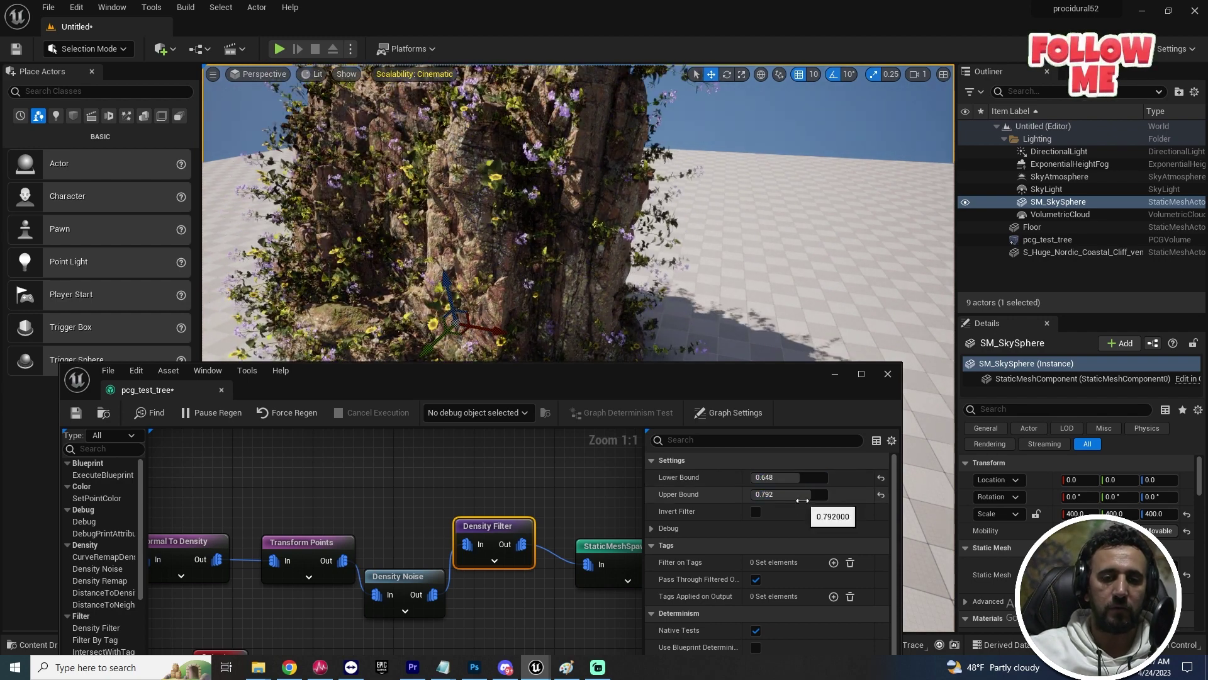
{"action": "mouse_move", "coordinate": [580, 280]}
{"action": "right_mouse_down"}
{"action": "mouse_move", "coordinate": [581, 239]}
{"action": "mouse_move", "coordinate": [580, 280]}
{"action": "right_mouse_up"}
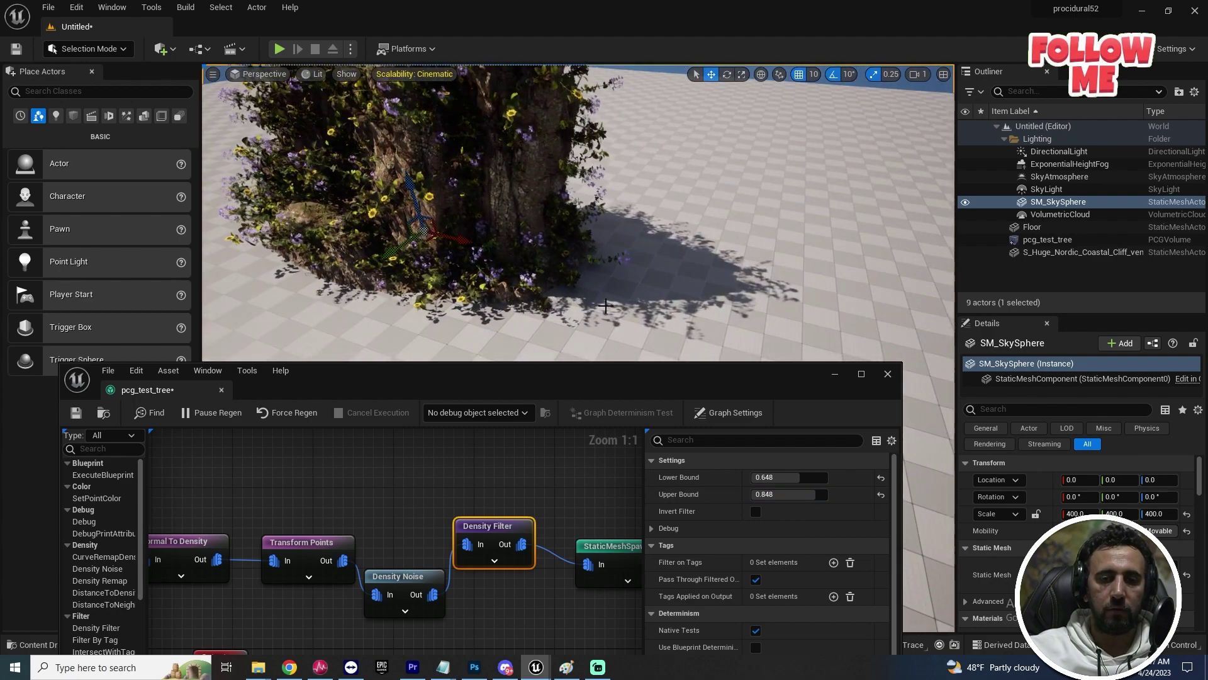
Step: Select the DirectionalLight and re-aim it so that sunlight falls on the shaded front of the cliff
{"action": "left_click_drag", "start_coordinate": [632, 384], "coordinate": [563, 416]}
{"action": "mouse_move", "coordinate": [567, 252]}
{"action": "right_mouse_down"}
{"action": "mouse_move", "coordinate": [528, 214]}
{"action": "mouse_move", "coordinate": [573, 265]}
{"action": "mouse_move", "coordinate": [548, 246]}
{"action": "right_mouse_up"}
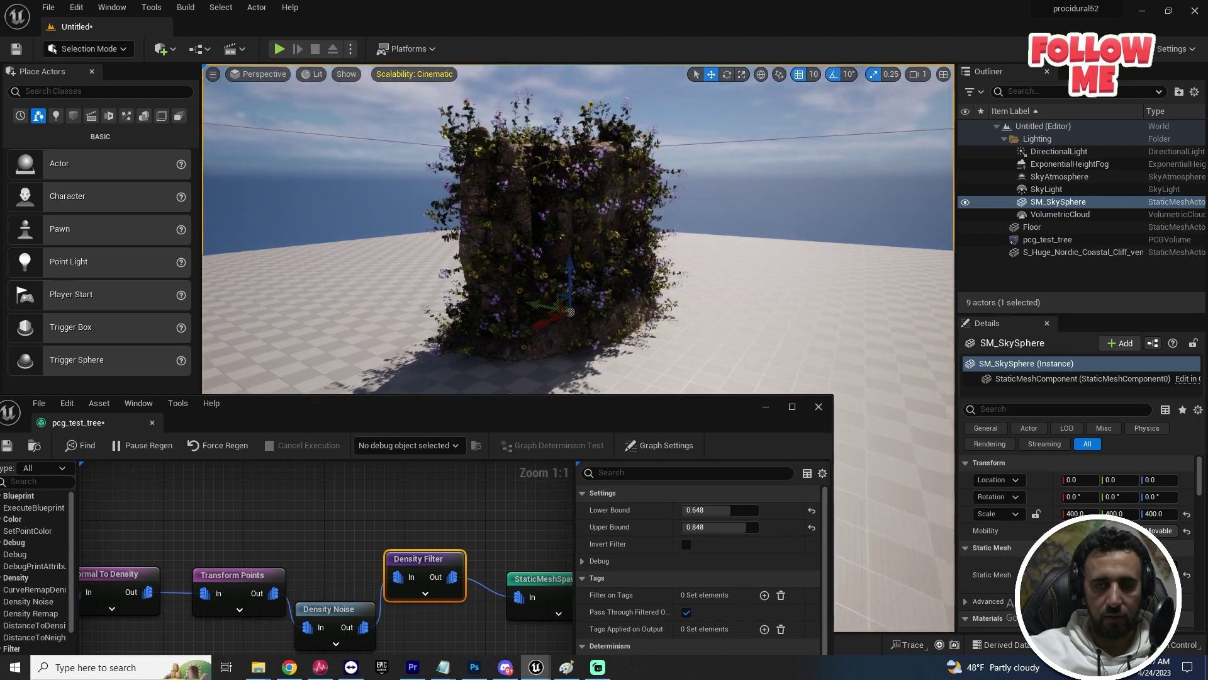
{"action": "left_click", "coordinate": [1045, 151]}
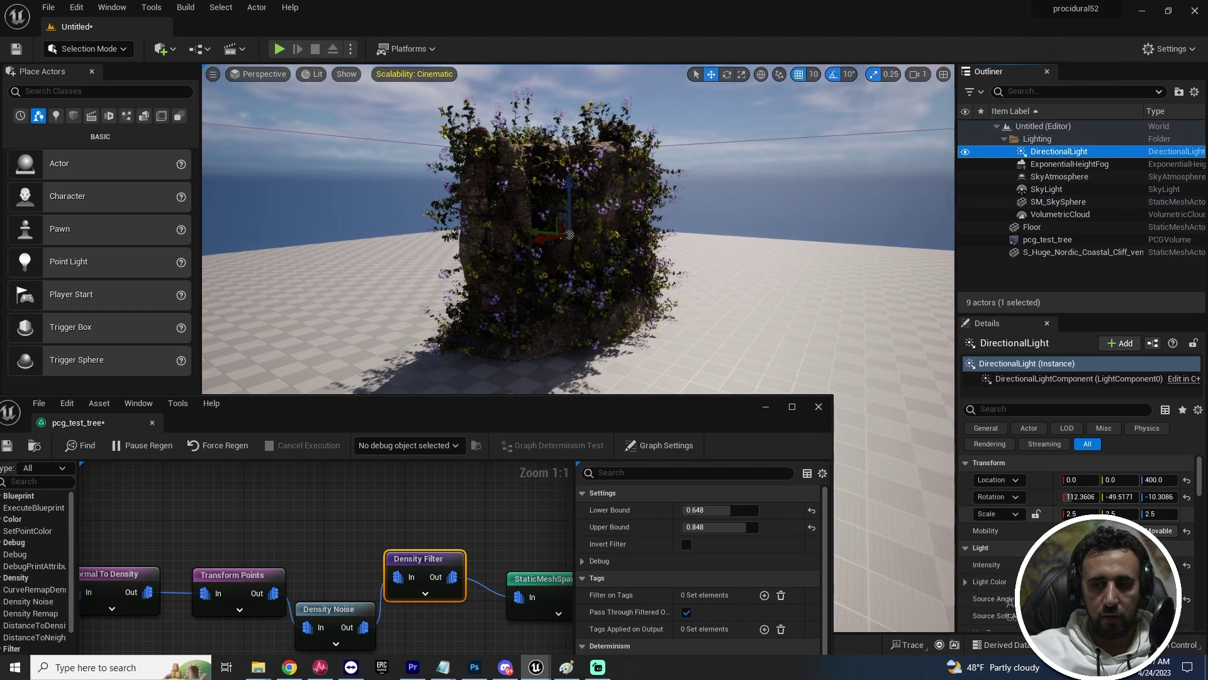
{"action": "mouse_move", "coordinate": [742, 353]}
{"action": "right_mouse_down"}
{"action": "mouse_move", "coordinate": [749, 344]}
{"action": "mouse_move", "coordinate": [592, 317]}
{"action": "mouse_move", "coordinate": [742, 350]}
{"action": "right_mouse_up"}
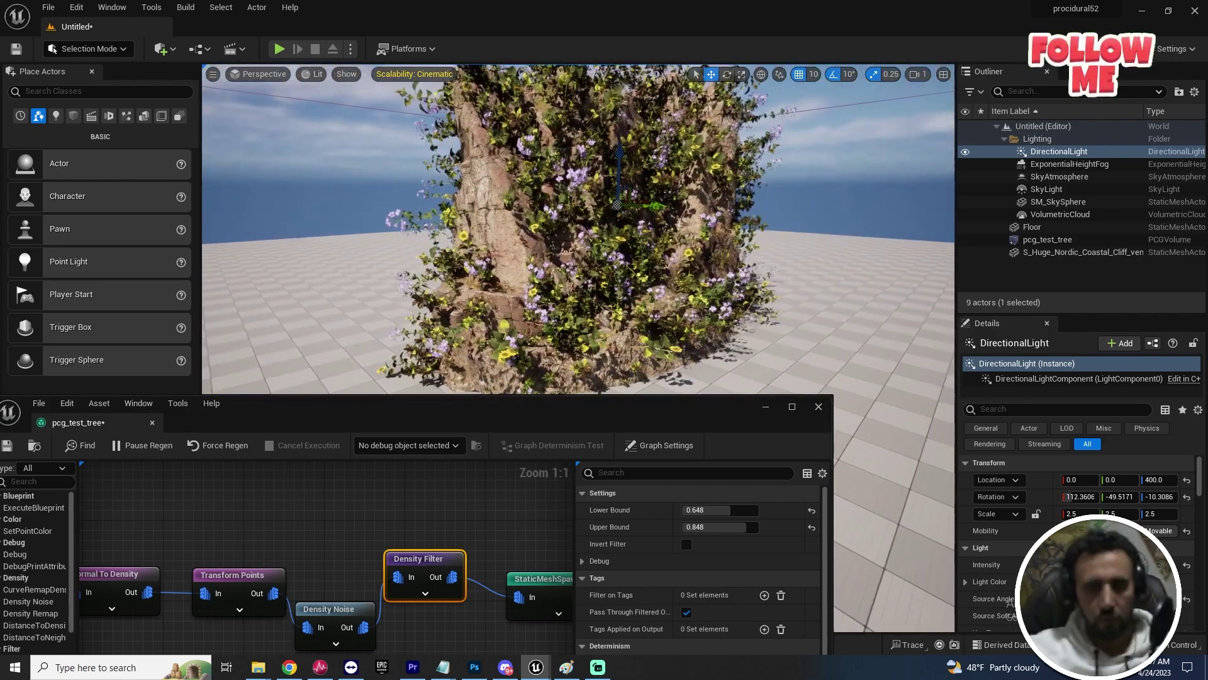
Step: Set the Density Filter's Lower Bound to 0.248, and open the settings of the MeshToPoints node
{"action": "left_click_drag", "start_coordinate": [729, 508], "coordinate": [701, 509]}
{"action": "left_click_drag", "start_coordinate": [643, 403], "coordinate": [872, 164]}
{"action": "right_click_drag", "start_coordinate": [631, 392], "coordinate": [851, 401]}
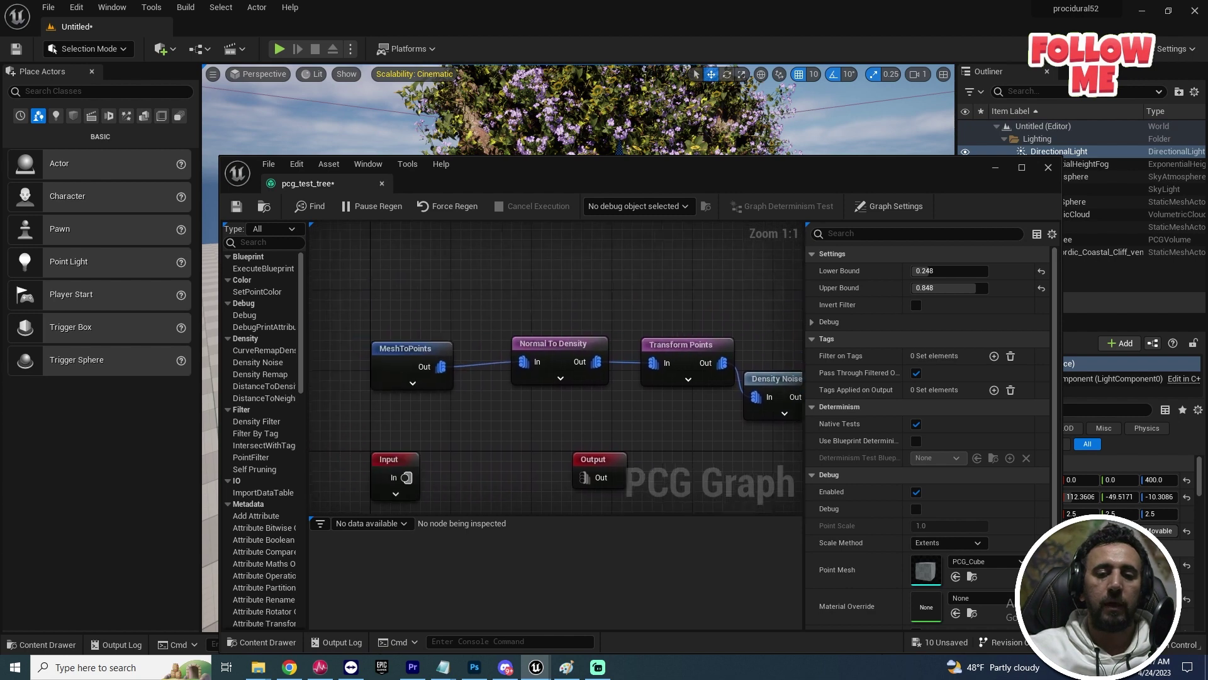
{"action": "right_click_drag", "start_coordinate": [425, 378], "coordinate": [416, 372]}
{"action": "left_click", "coordinate": [391, 342]}
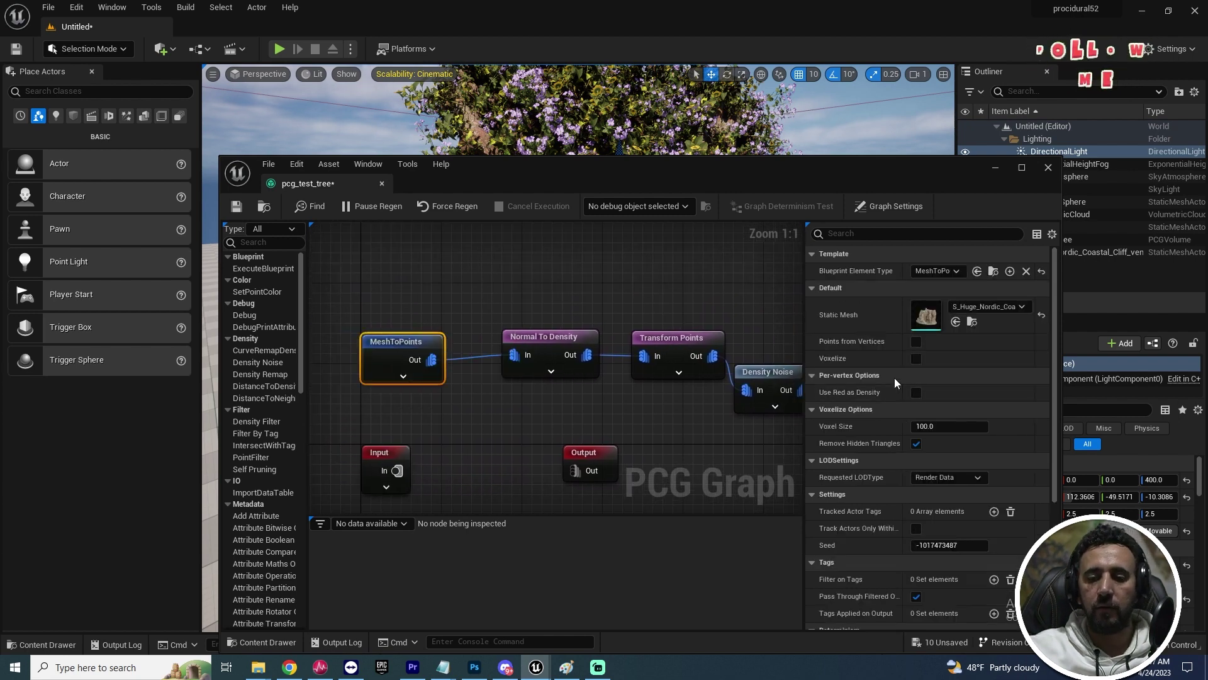
{"action": "left_click_drag", "start_coordinate": [842, 190], "coordinate": [698, 292]}
Step: Set the Scale Max of the Transform Points node to 2.0 on all axes
{"action": "right_click_drag", "start_coordinate": [603, 392], "coordinate": [472, 378]}
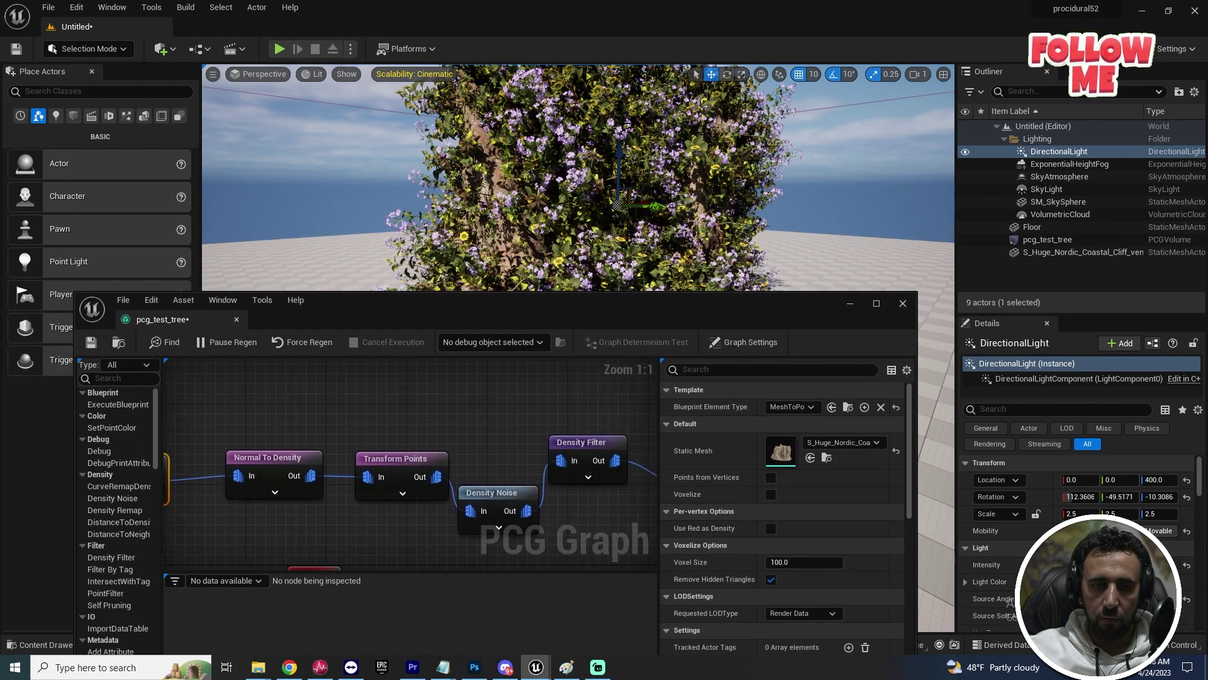
{"action": "left_click", "coordinate": [400, 466]}
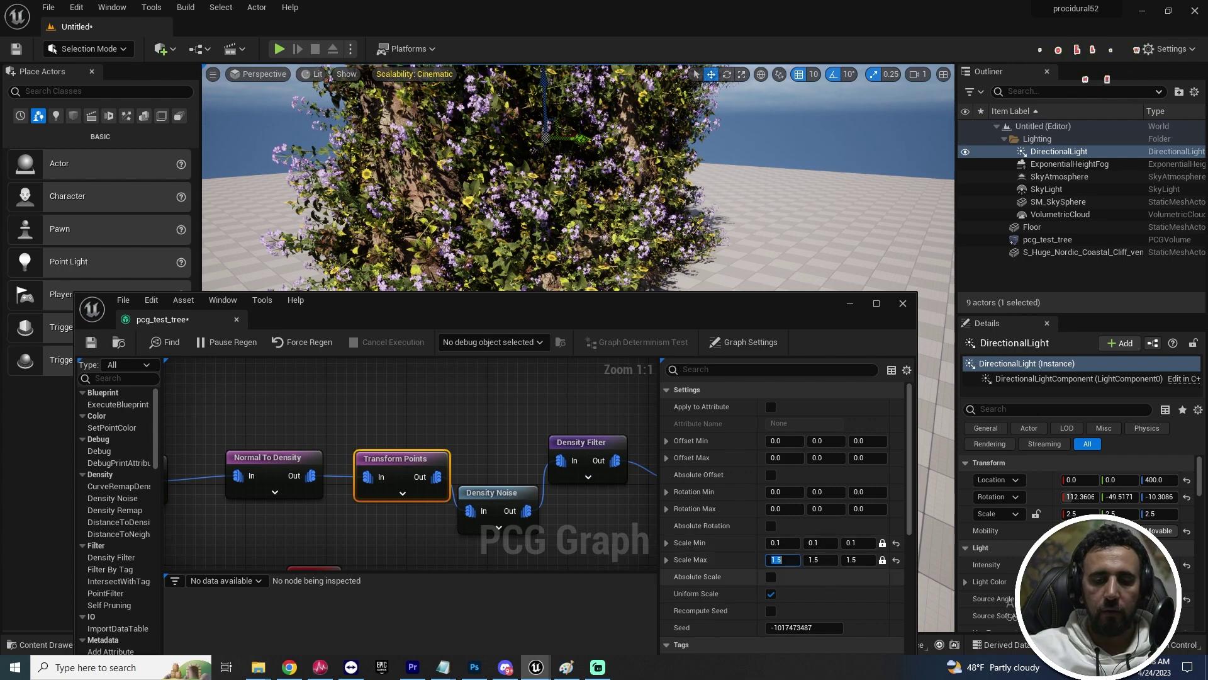
{"action": "key", "text": "Return"}
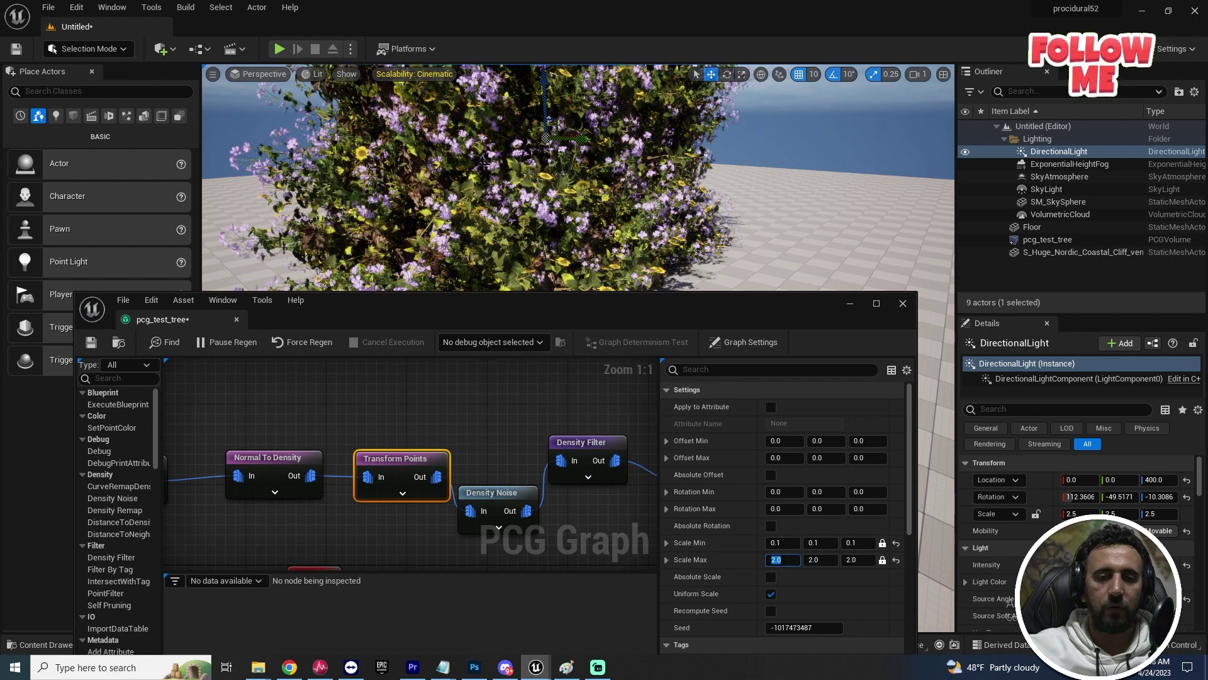
Step: Examine the enlarged plants on the cliff from farther away and from the side
{"action": "left_click_drag", "start_coordinate": [699, 304], "coordinate": [552, 560]}
{"action": "right_click_drag", "start_coordinate": [554, 403], "coordinate": [655, 396]}
{"action": "key", "text": "s"}
{"action": "key", "text": "s"}
{"action": "key", "text": "w"}
{"action": "key", "text": "a"}
{"action": "key", "text": "a"}
{"action": "right_click_drag", "start_coordinate": [503, 169], "coordinate": [594, 153]}
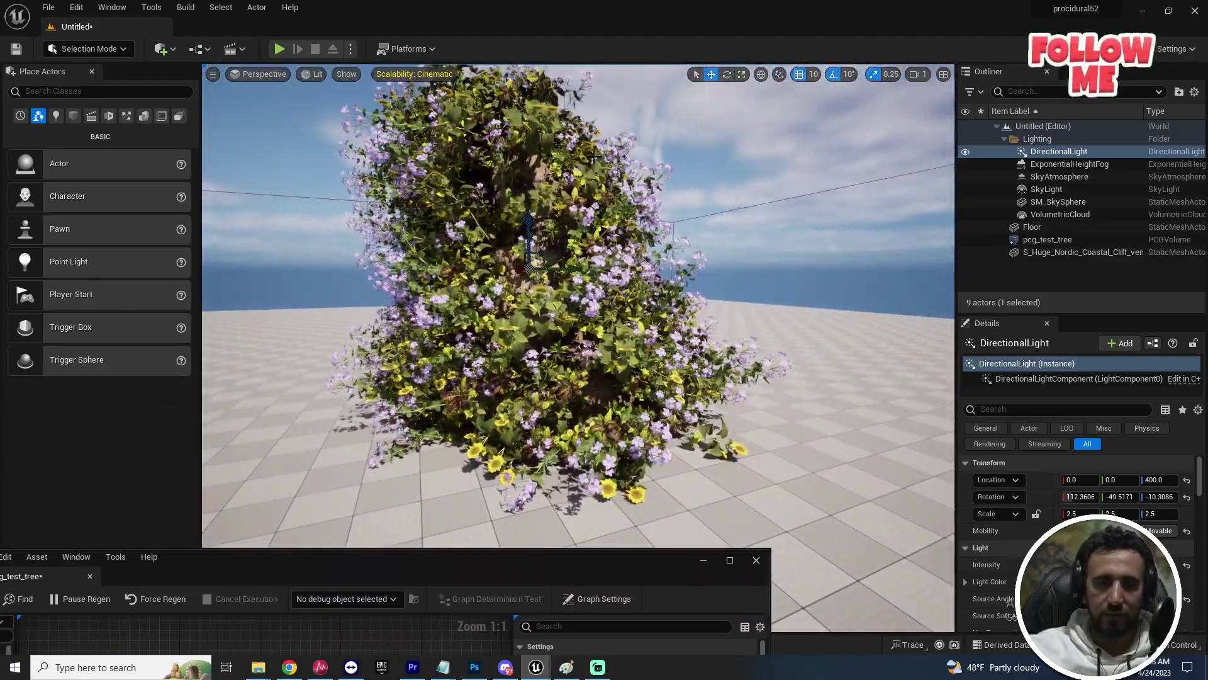
Step: Try a Scale Max of 1.2 on the Transform Points node, and settle on 1.5 for all axes
{"action": "left_click_drag", "start_coordinate": [609, 587], "coordinate": [213, 224]}
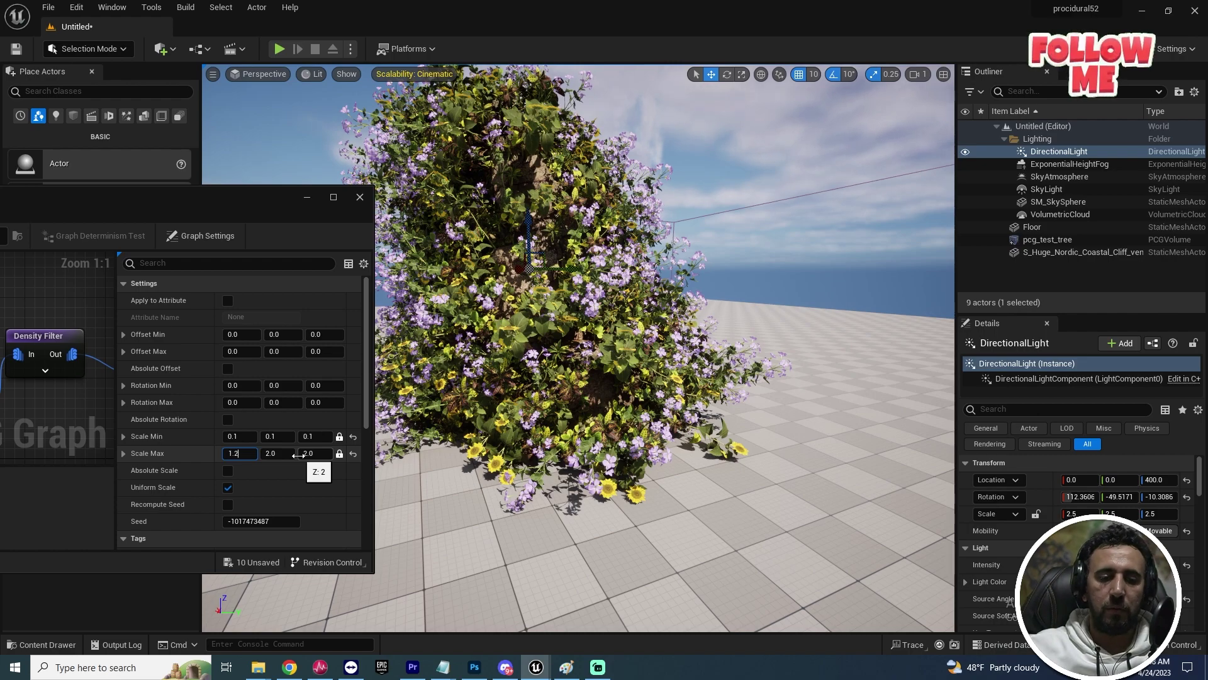
{"action": "key", "text": "Return"}
{"action": "right_click_drag", "start_coordinate": [760, 274], "coordinate": [535, 286]}
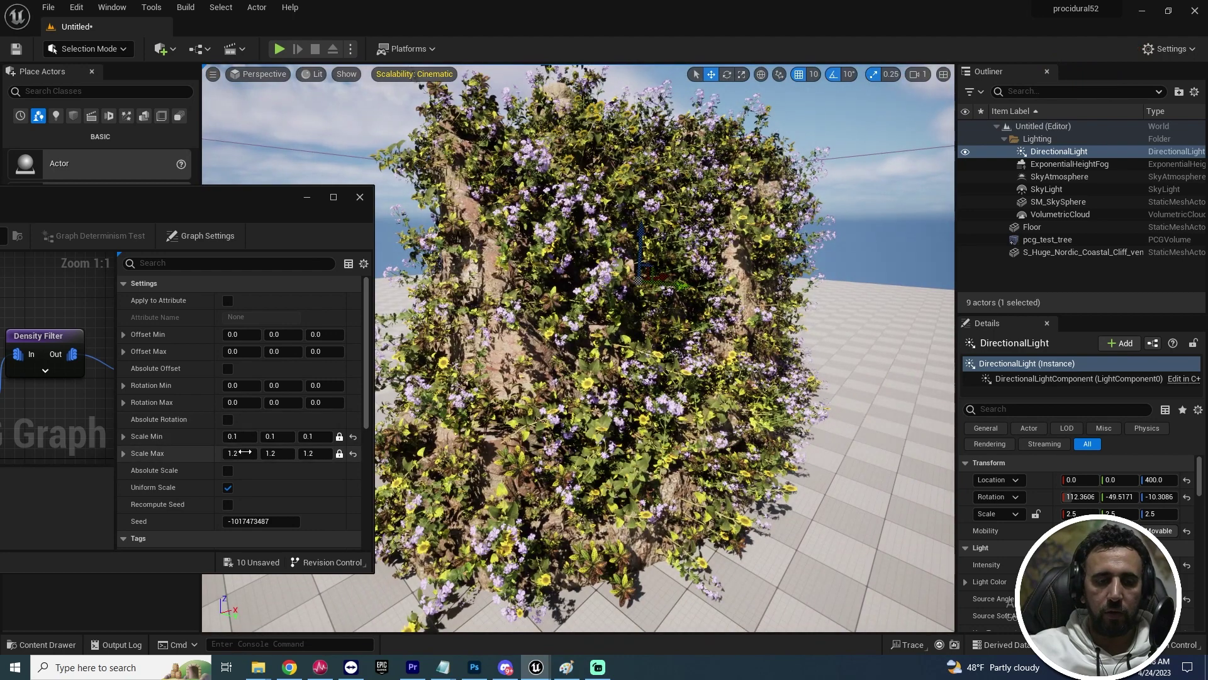
{"action": "key", "text": "Return"}
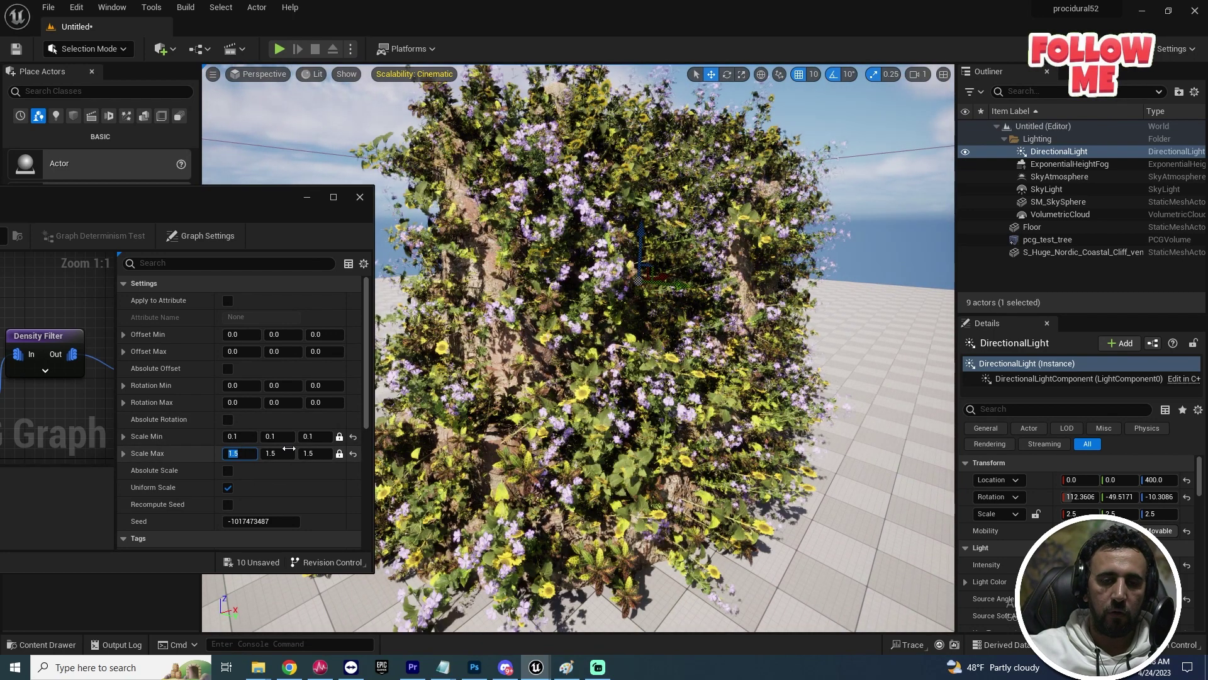
Step: Raise the Density Filter's Lower Bound slightly to thin out the plants, and check the cliff's coverage
{"action": "left_click_drag", "start_coordinate": [233, 205], "coordinate": [665, 204]}
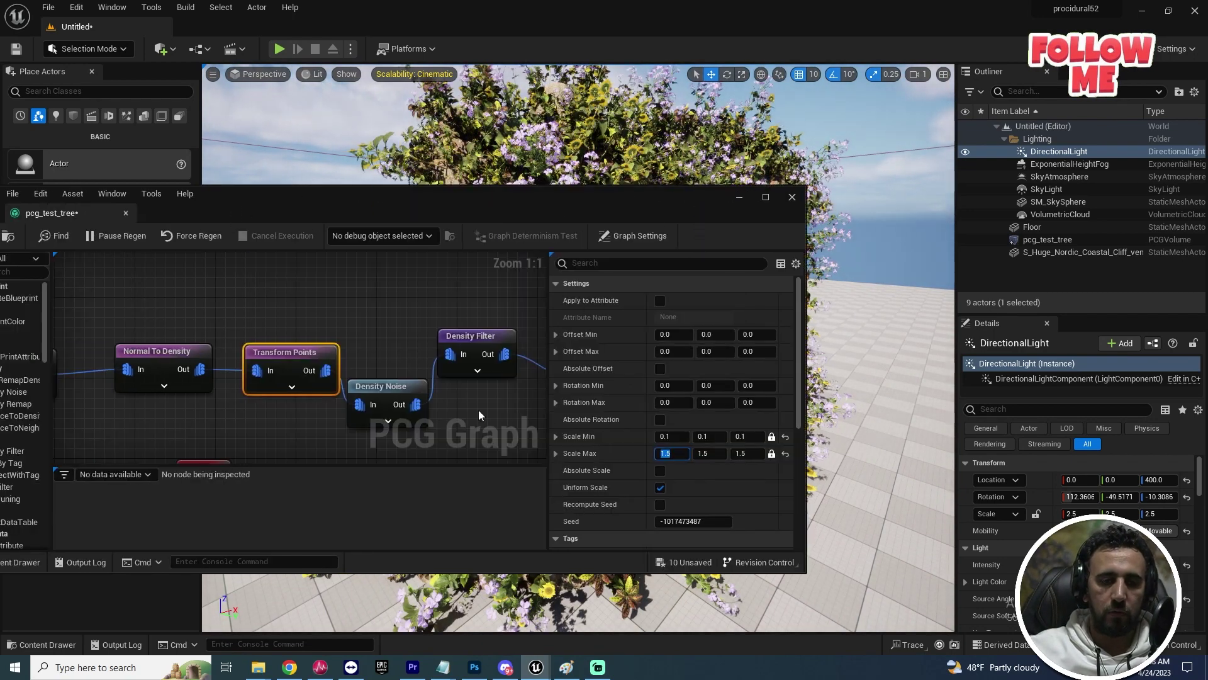
{"action": "right_click_drag", "start_coordinate": [479, 415], "coordinate": [286, 373]}
{"action": "left_click", "coordinate": [286, 294]}
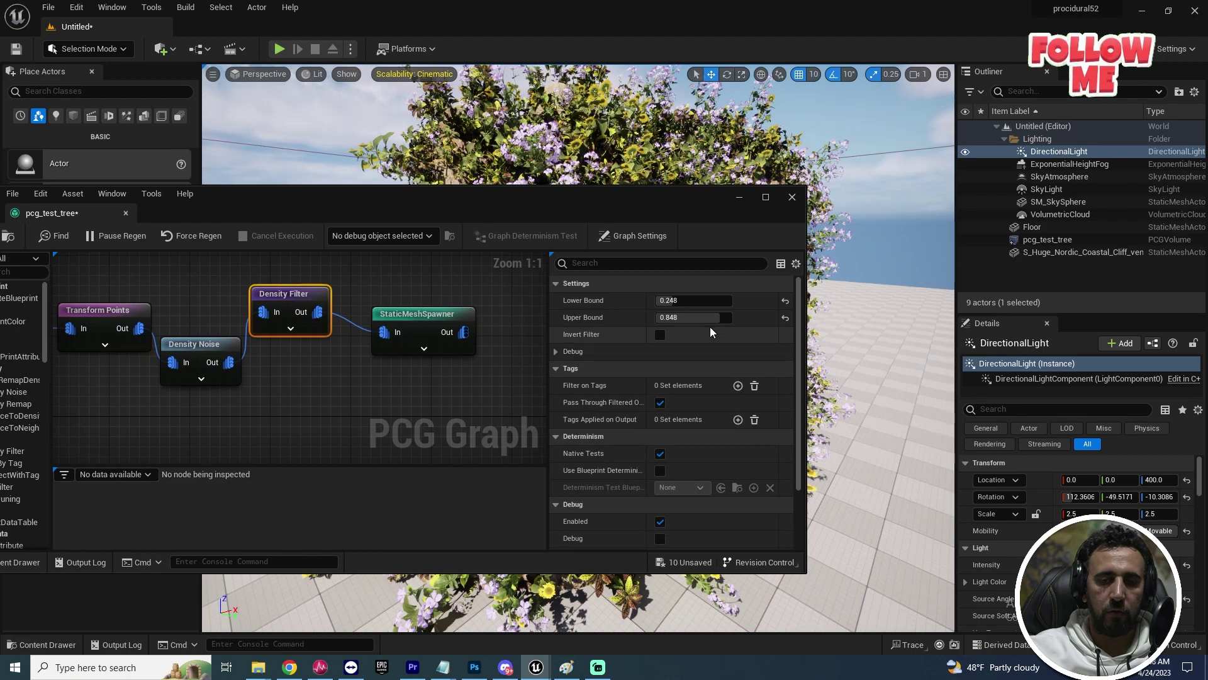
{"action": "left_click_drag", "start_coordinate": [672, 301], "coordinate": [684, 305]}
{"action": "left_click_drag", "start_coordinate": [652, 202], "coordinate": [675, 485]}
{"action": "mouse_move", "coordinate": [593, 273]}
{"action": "right_mouse_down"}
{"action": "mouse_move", "coordinate": [593, 339]}
{"action": "mouse_move", "coordinate": [592, 273]}
{"action": "right_mouse_up"}
{"action": "right_click_drag", "start_coordinate": [499, 273], "coordinate": [790, 273]}
Step: Enable Voxelize on the MeshToPoints node
{"action": "left_click_drag", "start_coordinate": [482, 487], "coordinate": [749, 290]}
{"action": "right_click_drag", "start_coordinate": [482, 364], "coordinate": [598, 439]}
{"action": "left_click", "coordinate": [527, 379]}
{"action": "right_click_drag", "start_coordinate": [544, 380], "coordinate": [449, 395]}
{"action": "right_click_drag", "start_coordinate": [584, 377], "coordinate": [428, 380]}
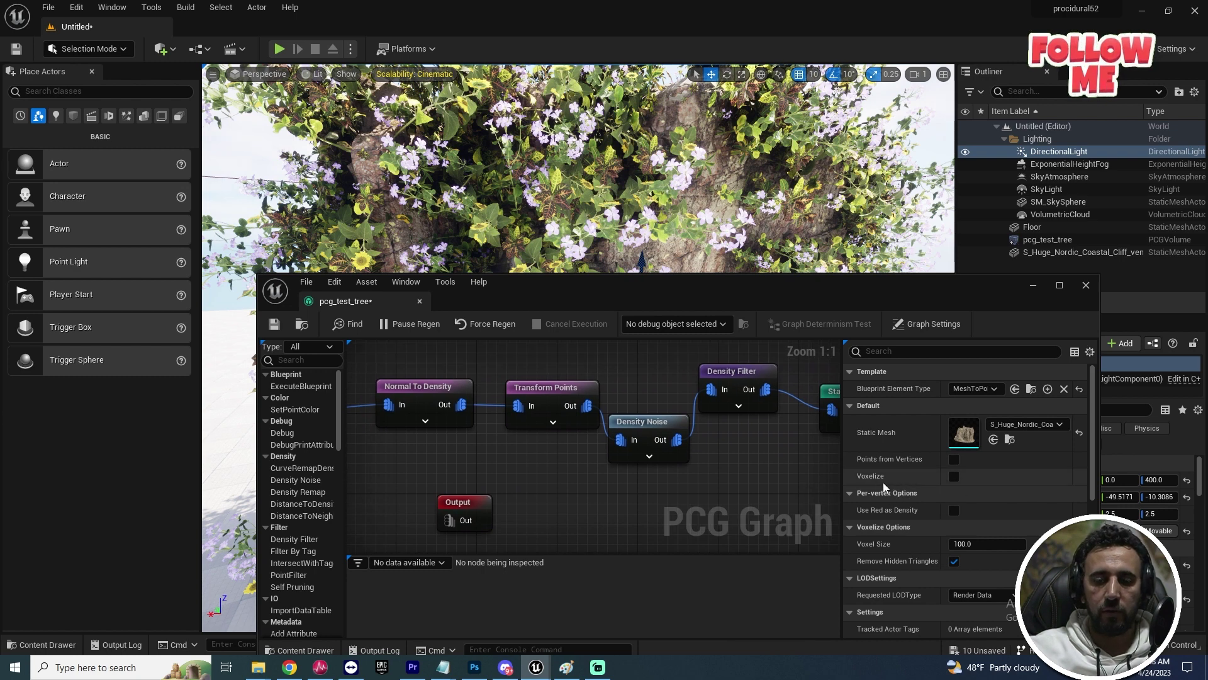
{"action": "left_click", "coordinate": [954, 477]}
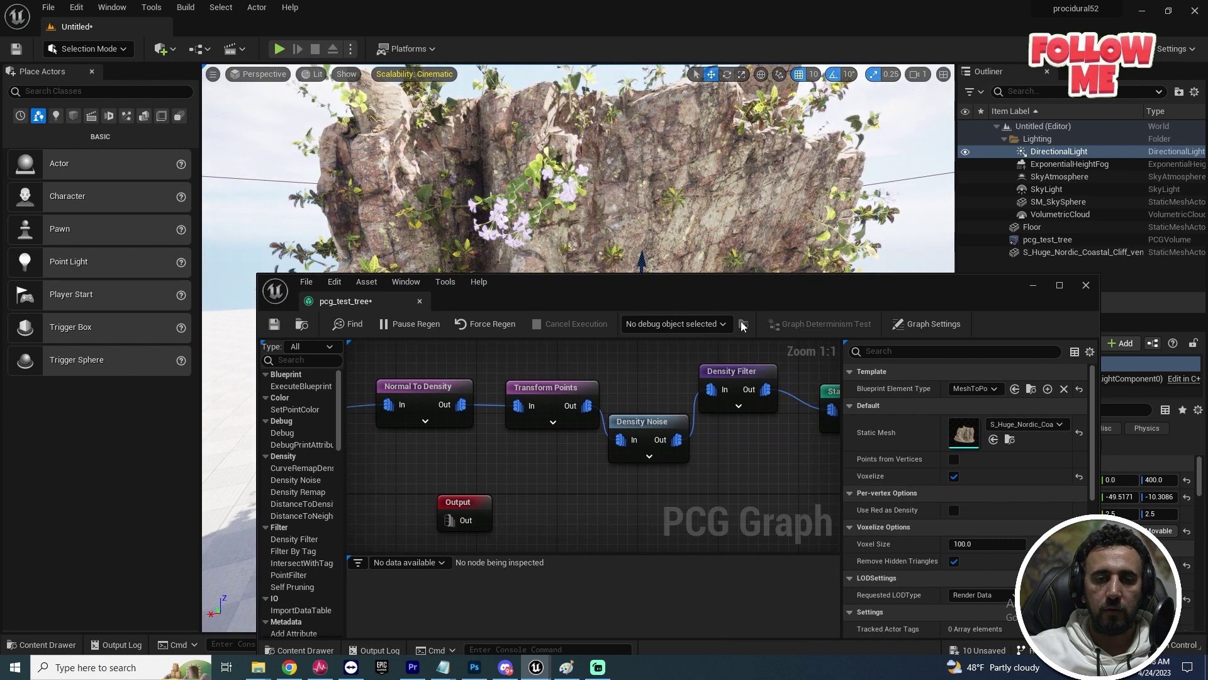
Step: Try Voxel Sizes of 50 and 40 on the MeshToPoints node, and settle on 30
{"action": "left_click_drag", "start_coordinate": [713, 290], "coordinate": [463, 561]}
{"action": "right_click_drag", "start_coordinate": [427, 448], "coordinate": [440, 478]}
{"action": "left_click_drag", "start_coordinate": [453, 560], "coordinate": [415, 228]}
{"action": "right_click_drag", "start_coordinate": [441, 402], "coordinate": [292, 460]}
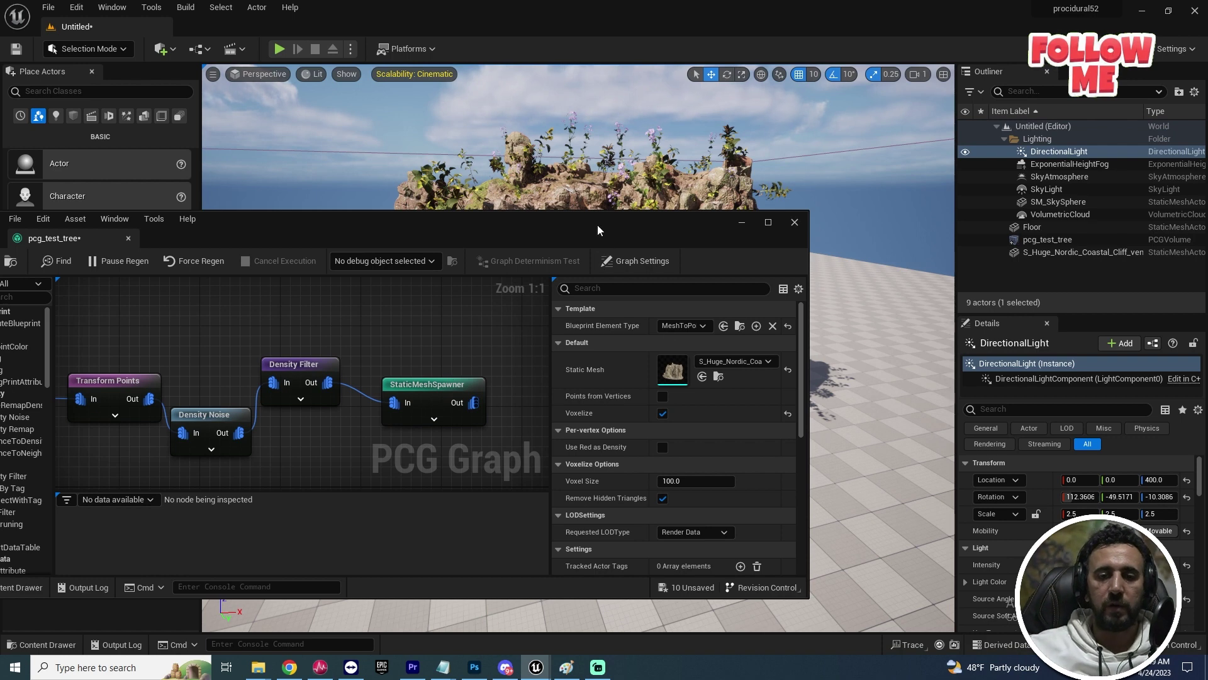
{"action": "left_click_drag", "start_coordinate": [598, 224], "coordinate": [257, 122]}
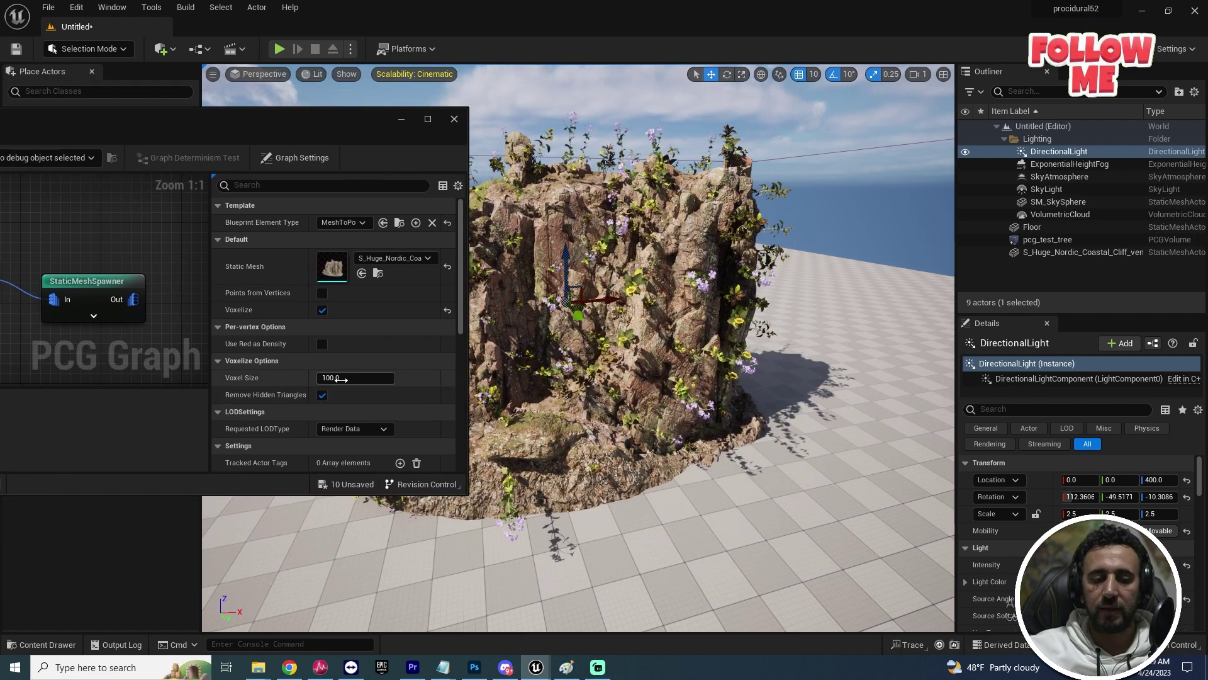
{"action": "left_click_drag", "start_coordinate": [317, 129], "coordinate": [222, 134]}
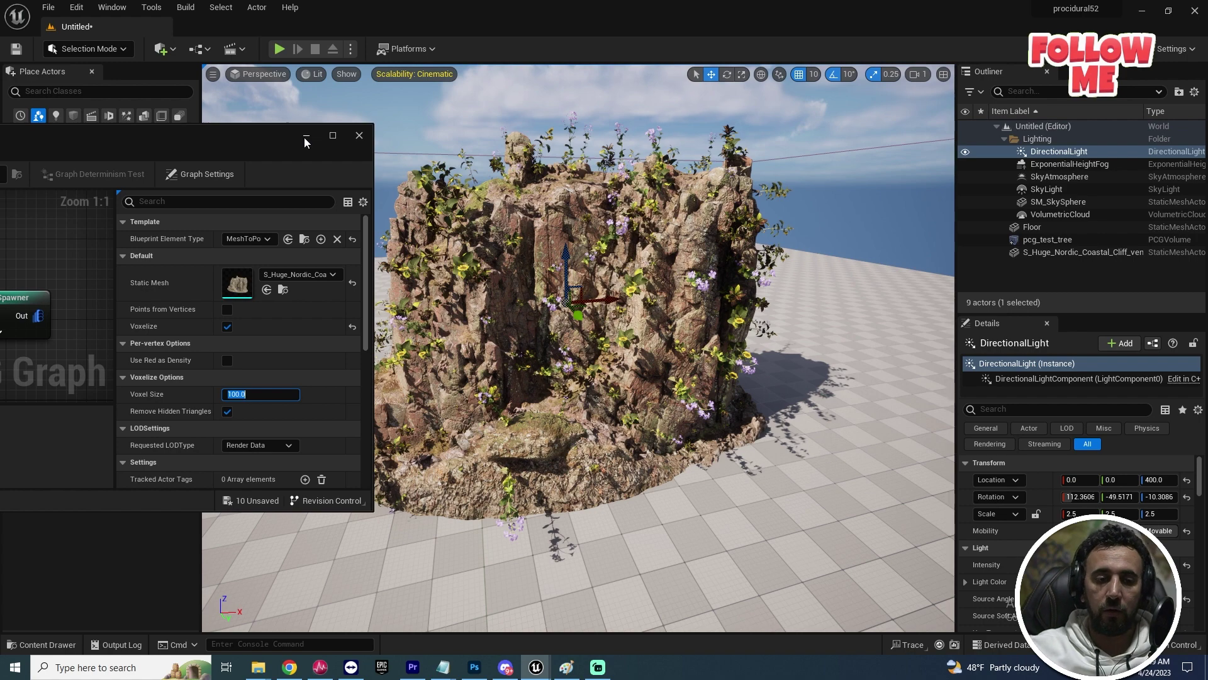
{"action": "type", "text": "50"}
{"action": "key", "text": "Return"}
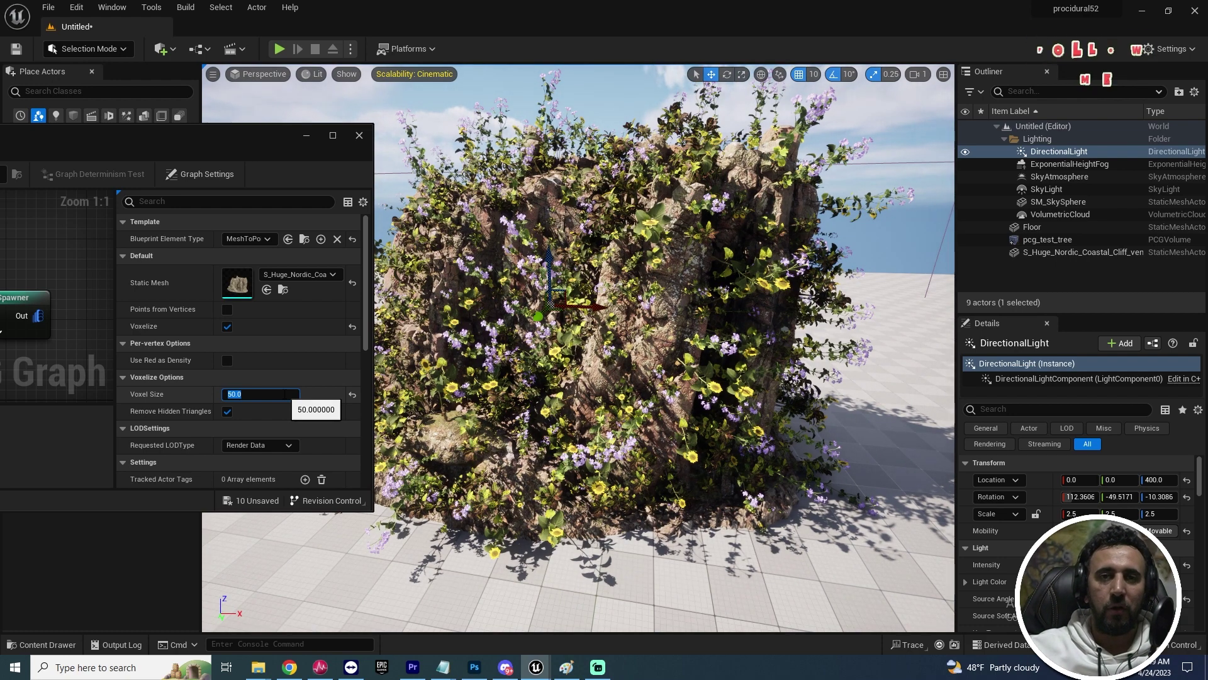
{"action": "type", "text": "40"}
{"action": "key", "text": "Return"}
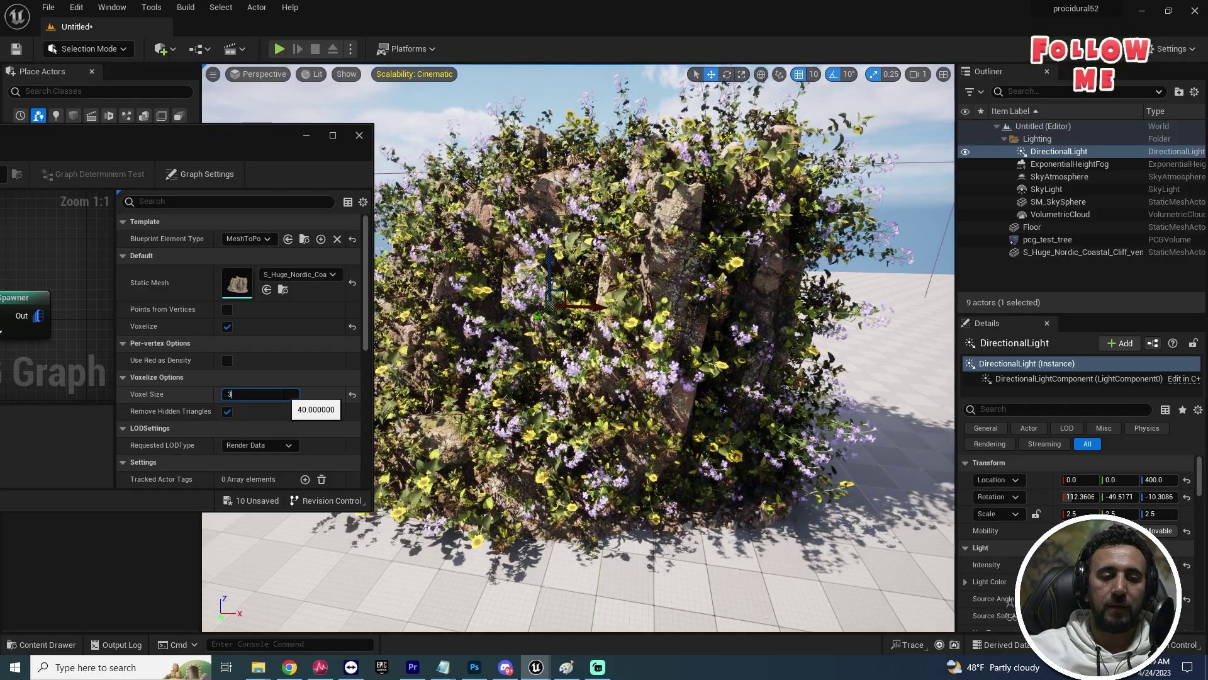
Step: Examine the denser plants on the cliff from close up and from several sides, keeping the graph window out of the way
{"action": "right_click_drag", "start_coordinate": [578, 348], "coordinate": [749, 331]}
{"action": "scroll", "coordinate": [519, 384], "scroll_direction": "up", "scroll_amount": 2}
{"action": "left_click_drag", "start_coordinate": [241, 132], "coordinate": [705, 423]}
{"action": "right_click_drag", "start_coordinate": [579, 251], "coordinate": [598, 227]}
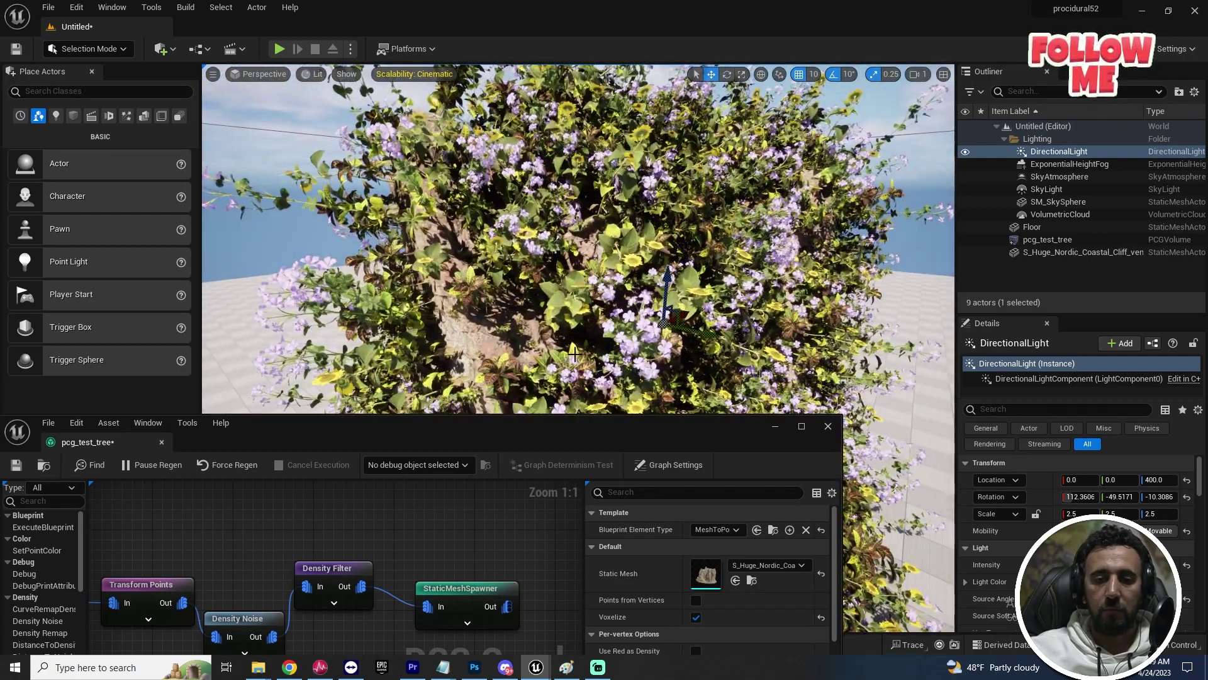
{"action": "left_click_drag", "start_coordinate": [534, 423], "coordinate": [766, 343]}
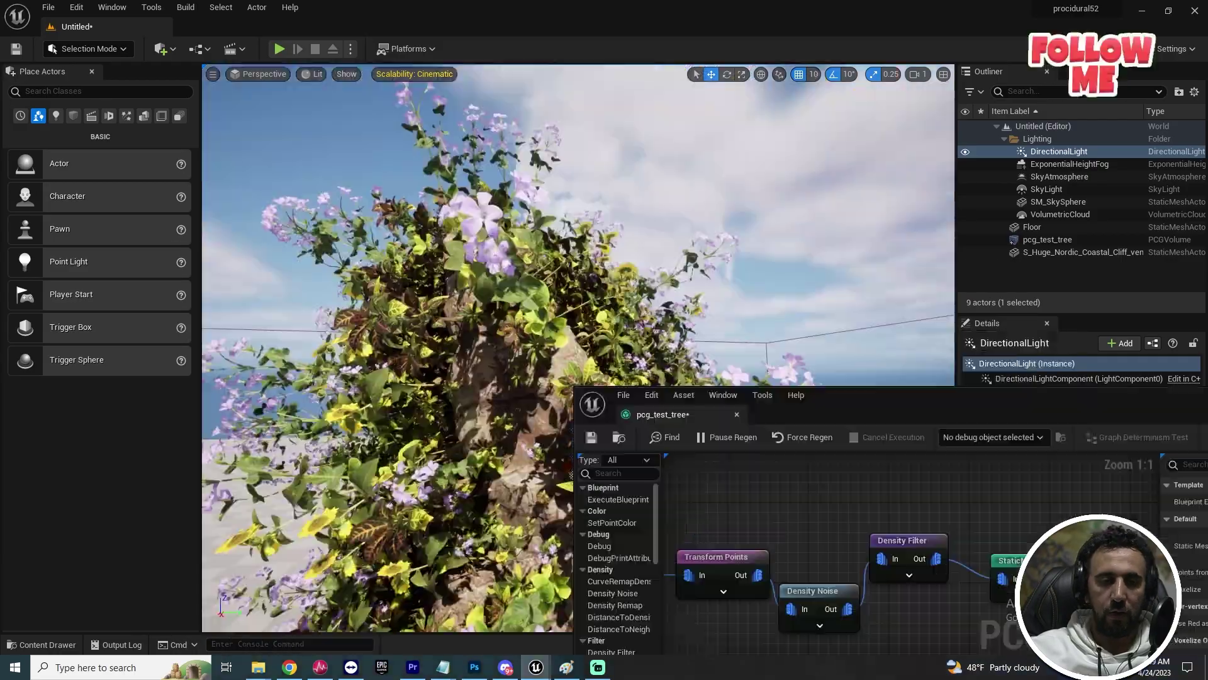
{"action": "right_click_drag", "start_coordinate": [466, 223], "coordinate": [441, 252]}
{"action": "mouse_move", "coordinate": [745, 379]}
{"action": "right_mouse_down"}
{"action": "mouse_move", "coordinate": [692, 371]}
{"action": "mouse_move", "coordinate": [774, 359]}
{"action": "mouse_move", "coordinate": [745, 379]}
{"action": "right_mouse_up"}
{"action": "left_click_drag", "start_coordinate": [744, 385], "coordinate": [914, 363]}
{"action": "left_click", "coordinate": [532, 197]}
Step: Filter the Megascans 3D_Plants folder for static meshes, select them all, and check their Nanite support setting
{"action": "key", "text": "ctrl+space"}
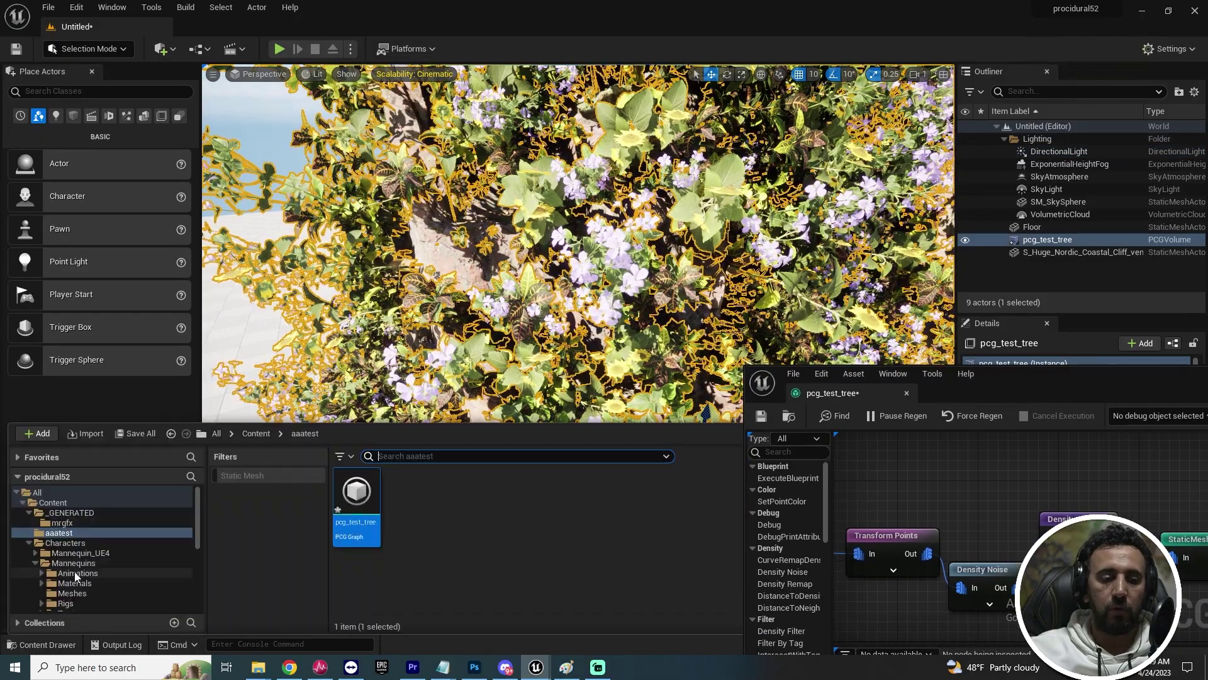
{"action": "scroll", "coordinate": [104, 573], "scroll_direction": "down", "scroll_amount": 4}
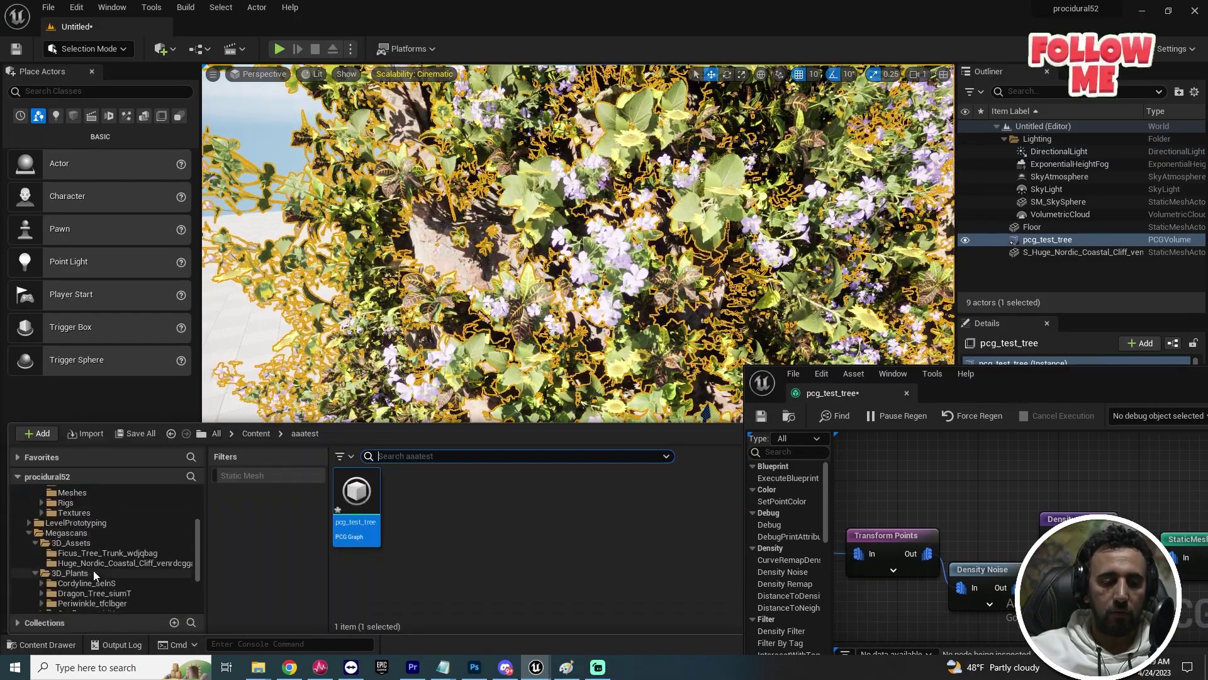
{"action": "left_click", "coordinate": [65, 573]}
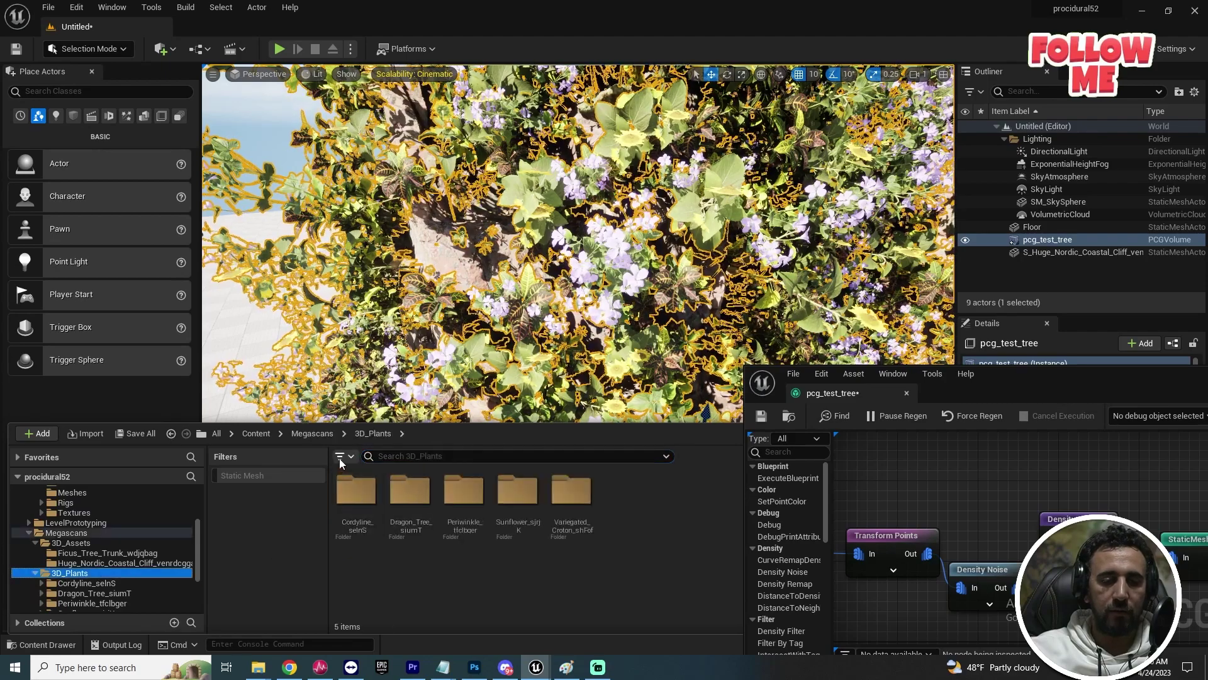
{"action": "left_click", "coordinate": [340, 456]}
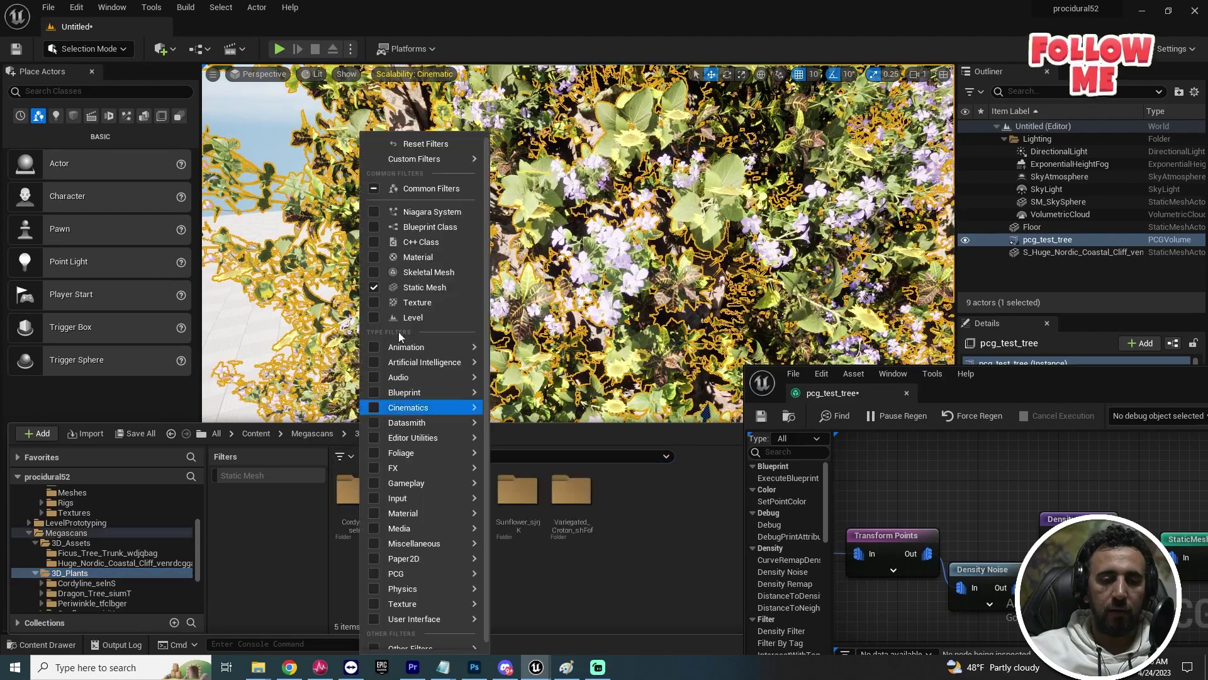
{"action": "left_click", "coordinate": [427, 144]}
{"action": "left_click", "coordinate": [221, 457]}
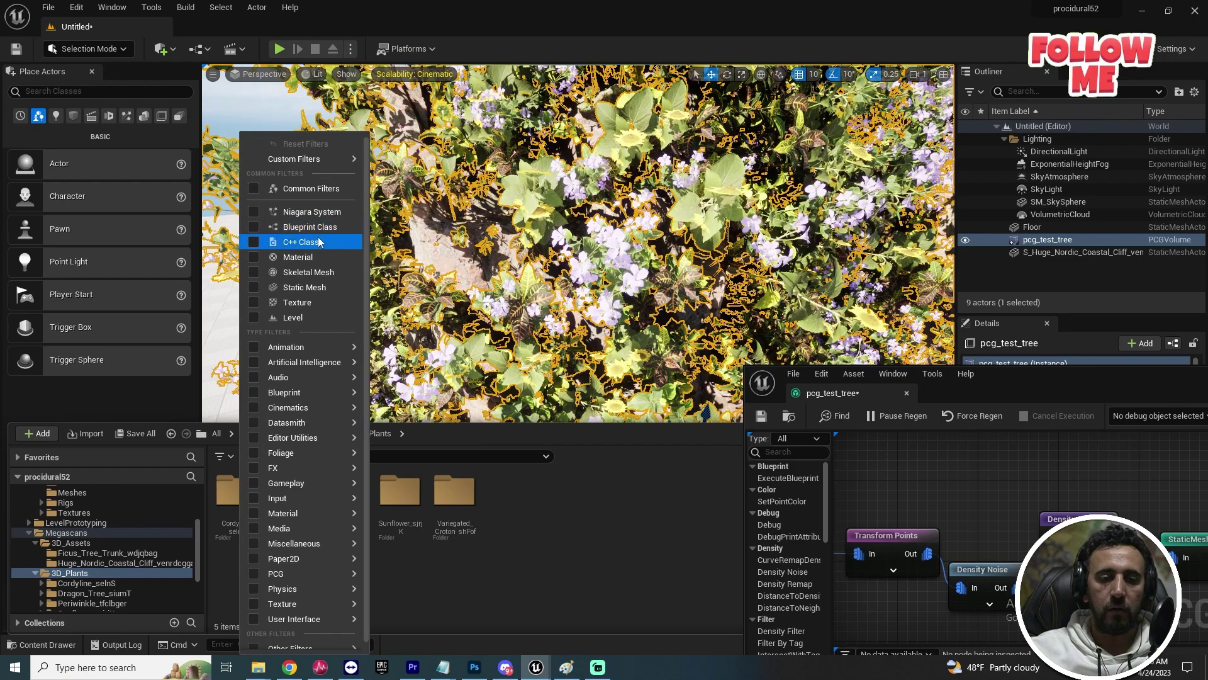
{"action": "left_click", "coordinate": [304, 287]}
{"action": "key", "text": "ctrl+a"}
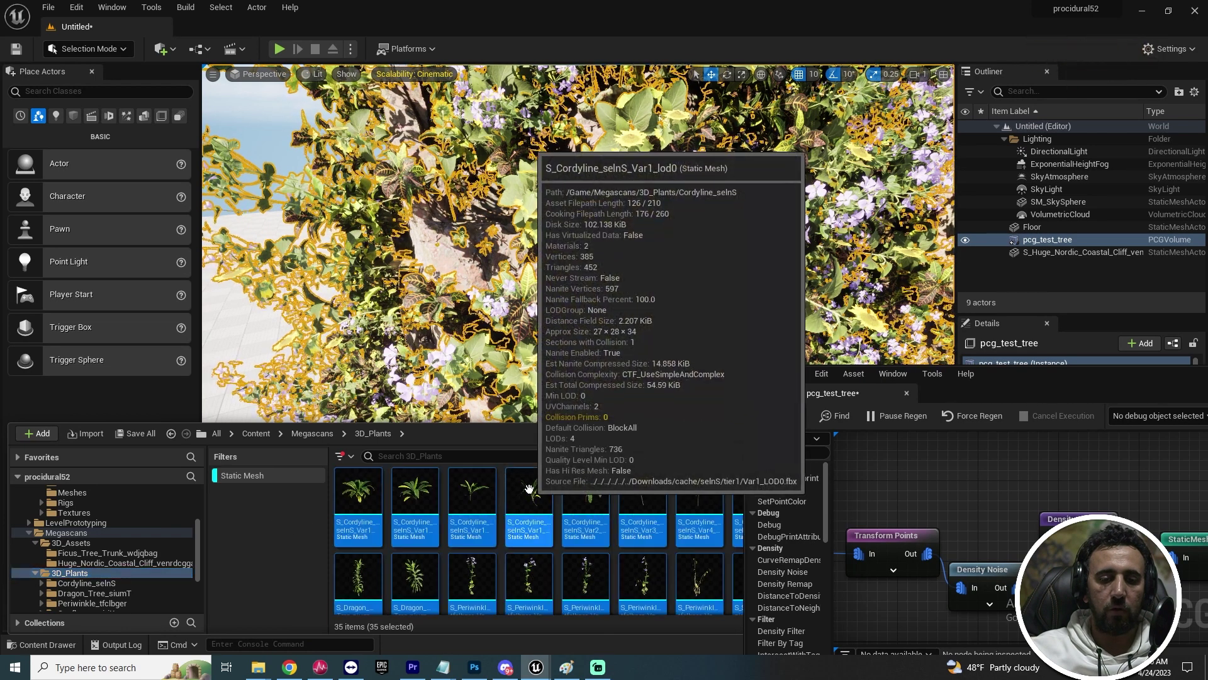
{"action": "right_click", "coordinate": [531, 497]}
{"action": "mouse_move", "coordinate": [686, 138]}
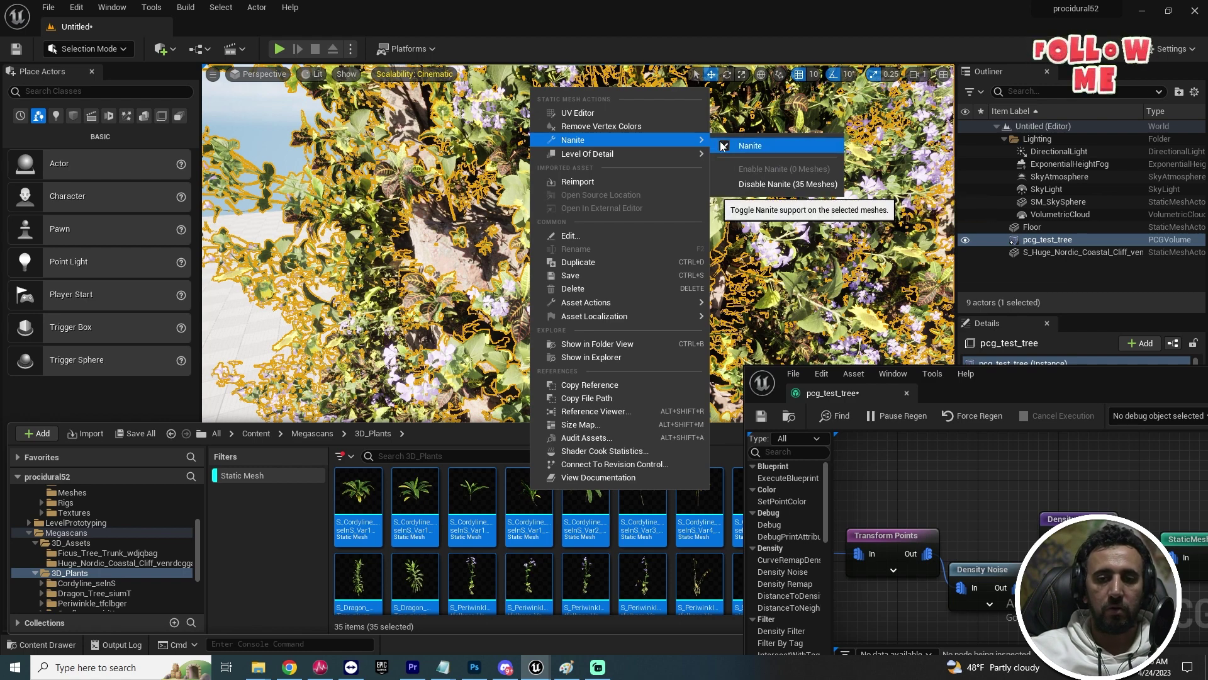
{"action": "left_click", "coordinate": [742, 147]}
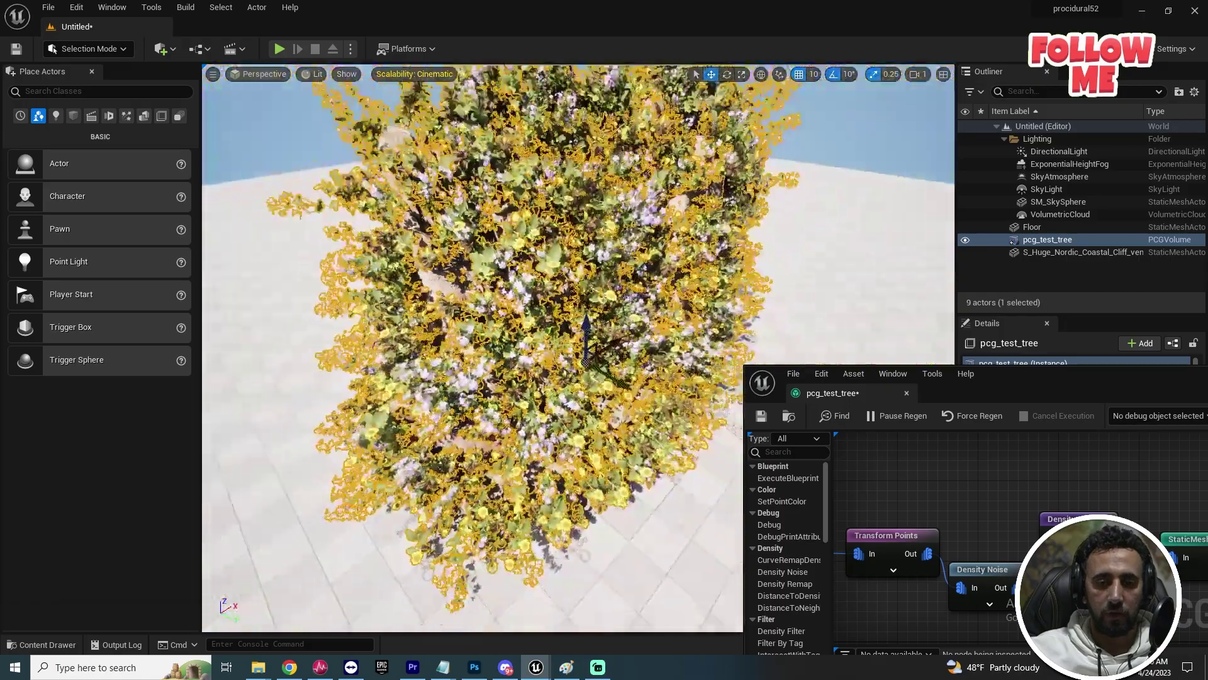
Step: Clear the asset filter in the Mannequins Meshes folder and place a mannequin skeletal mesh on the floor by the cliff
{"action": "scroll", "coordinate": [580, 347], "scroll_direction": "down", "scroll_amount": 4}
{"action": "left_click", "coordinate": [339, 403]}
{"action": "right_click_drag", "start_coordinate": [580, 348], "coordinate": [598, 277]}
{"action": "right_click_drag", "start_coordinate": [579, 465], "coordinate": [453, 464]}
{"action": "key", "text": "ctrl+space"}
{"action": "scroll", "coordinate": [78, 526], "scroll_direction": "up", "scroll_amount": 5}
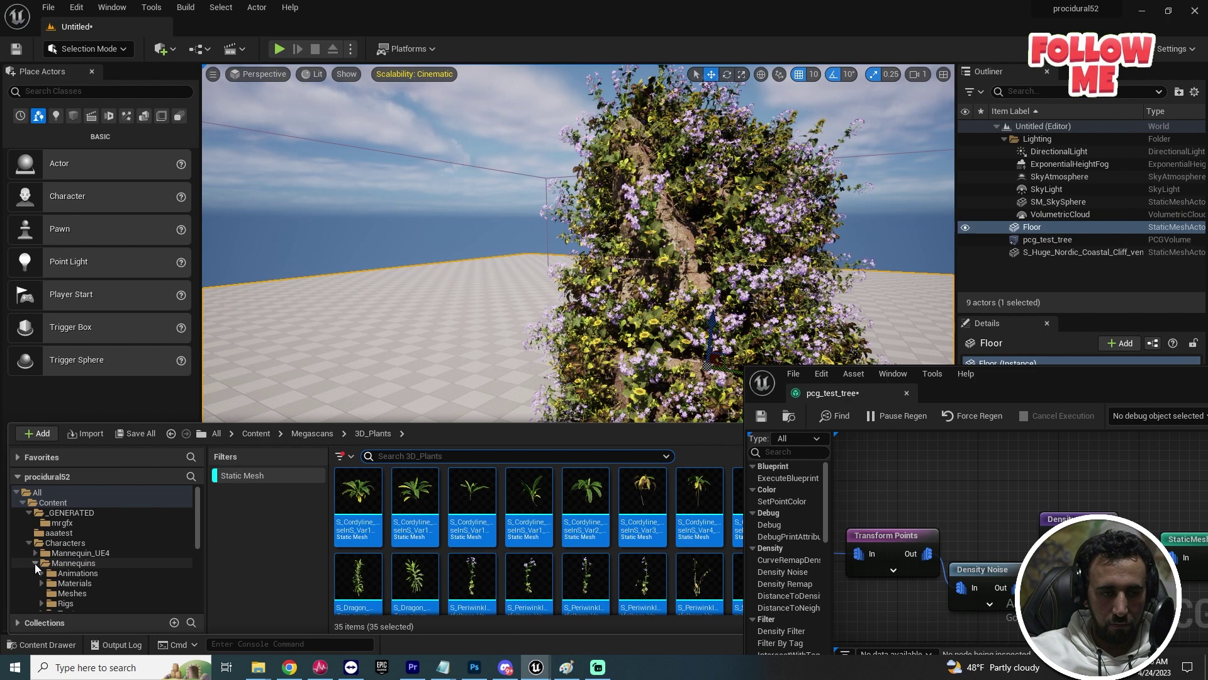
{"action": "left_click", "coordinate": [71, 592]}
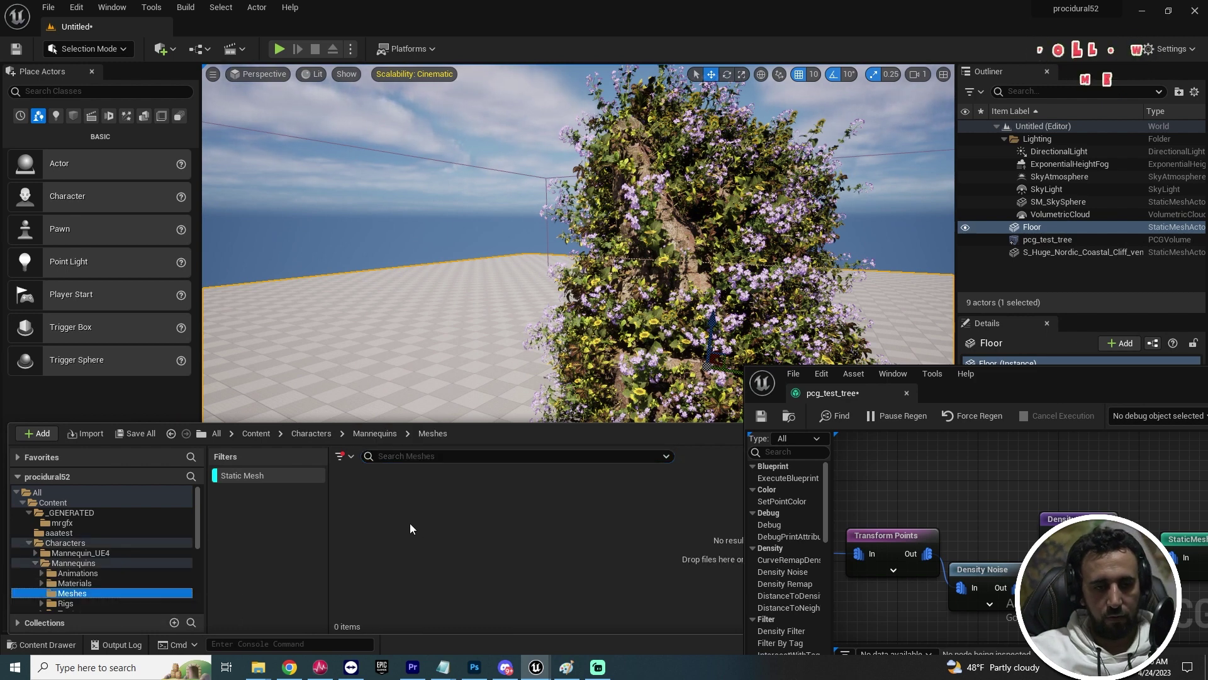
{"action": "left_click", "coordinate": [343, 456]}
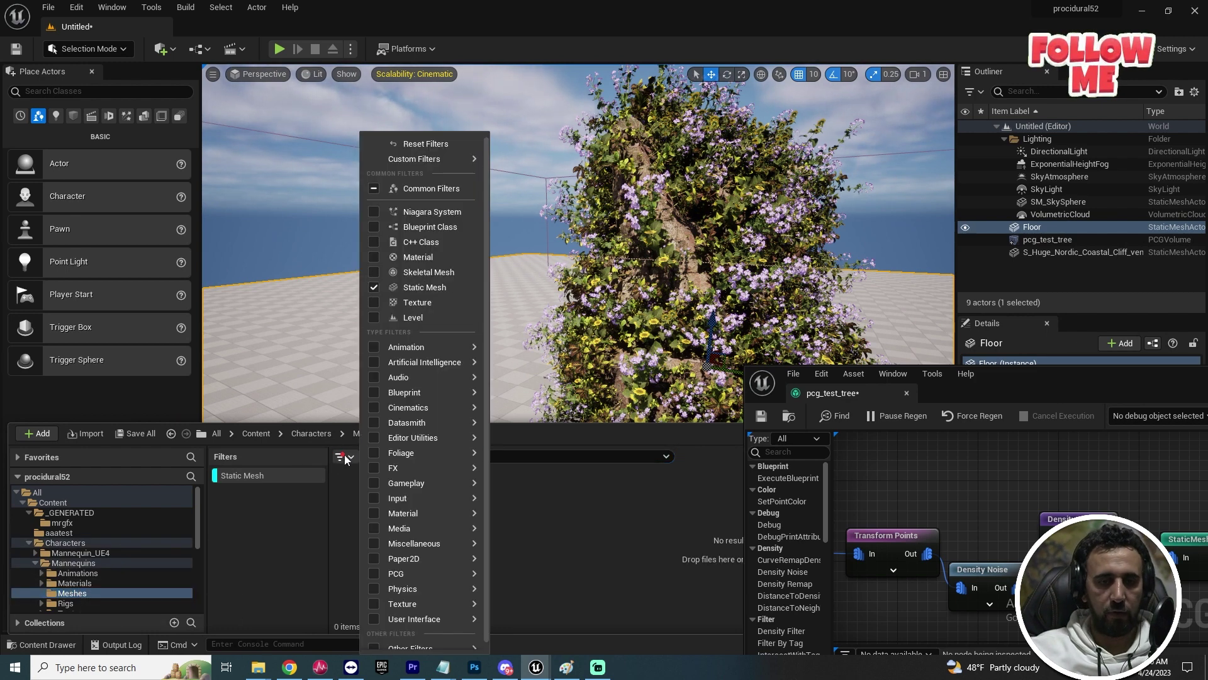
{"action": "left_click", "coordinate": [420, 146]}
{"action": "left_click_drag", "start_coordinate": [525, 492], "coordinate": [495, 444]}
Step: Compare the size of the mannequin with the cliff and its plants from different distances
{"action": "scroll", "coordinate": [494, 443], "scroll_direction": "up", "scroll_amount": 3}
{"action": "right_click_drag", "start_coordinate": [495, 444], "coordinate": [491, 378]}
{"action": "key", "text": "w"}
{"action": "key", "text": "w"}
{"action": "key", "text": "w"}
{"action": "key", "text": "s"}
Step: Select the MeshToPoints node in the pcg_test_tree graph and open its Voxel Size for editing
{"action": "left_click_drag", "start_coordinate": [1006, 378], "coordinate": [599, 141]}
{"action": "right_click_drag", "start_coordinate": [430, 278], "coordinate": [760, 274]}
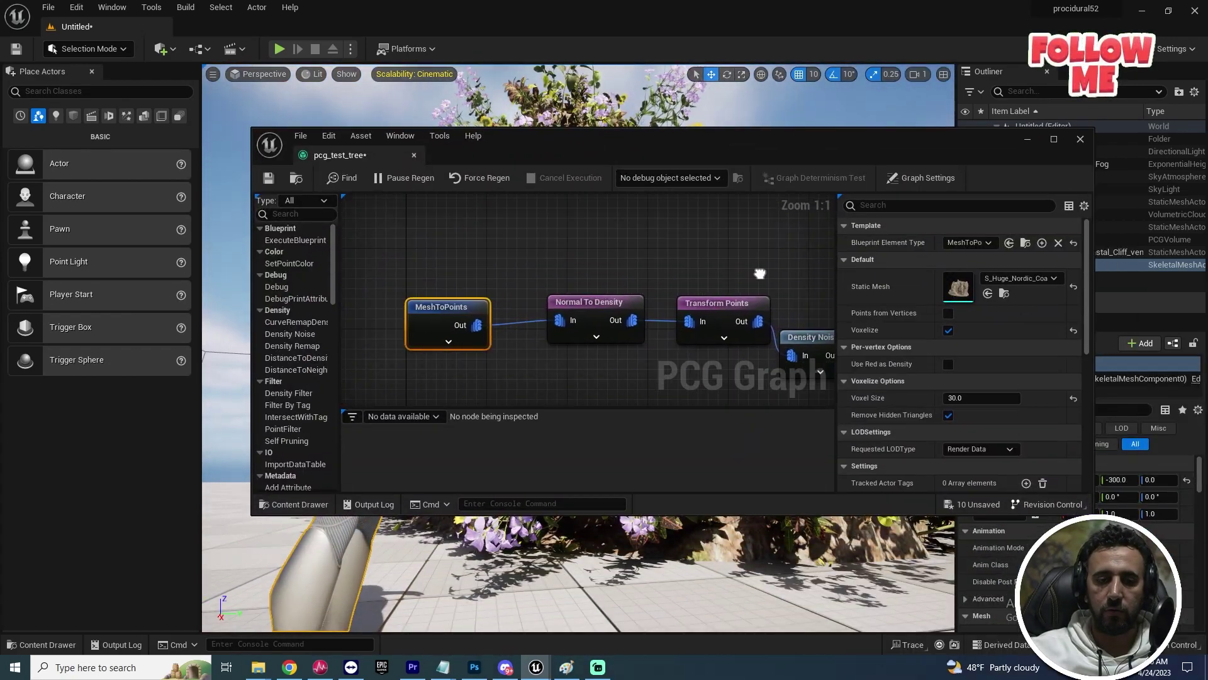
{"action": "left_click", "coordinate": [444, 309]}
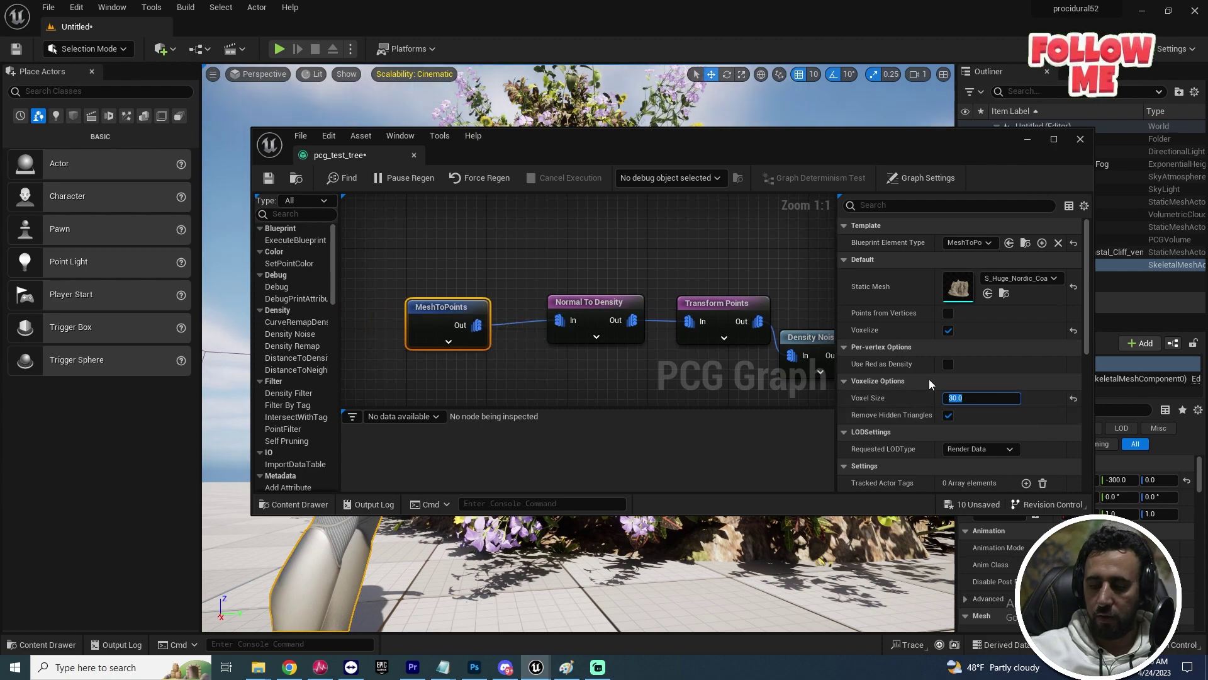